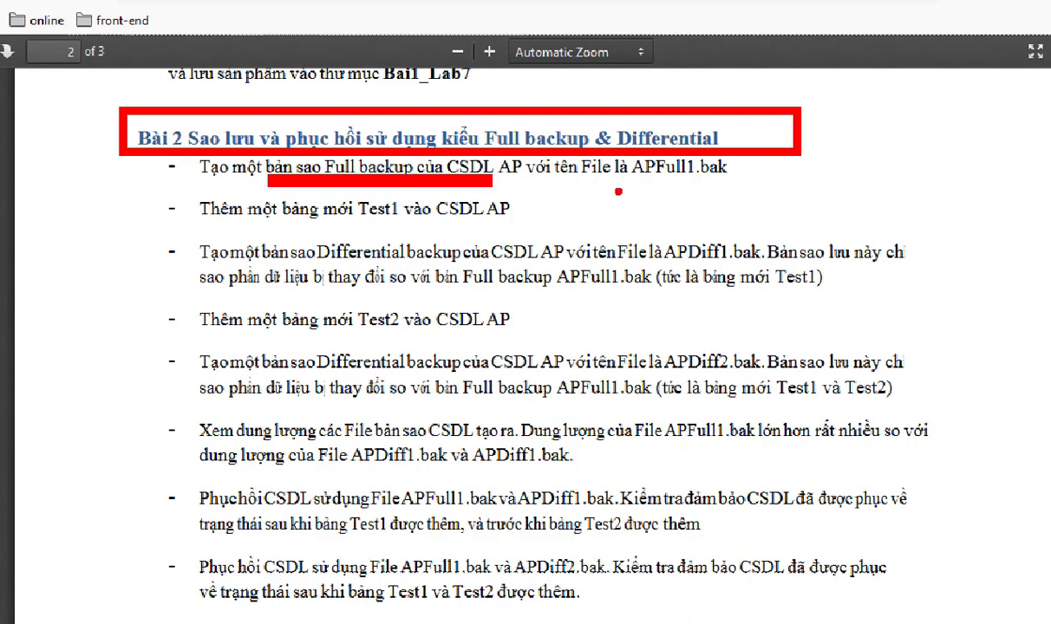
Highlight the Bài 2 full and differential backup steps in the PDF, then switch to SQL Server Management Studio.
{"action": "left_click_drag", "start_coordinate": [643, 177], "coordinate": [713, 177]}
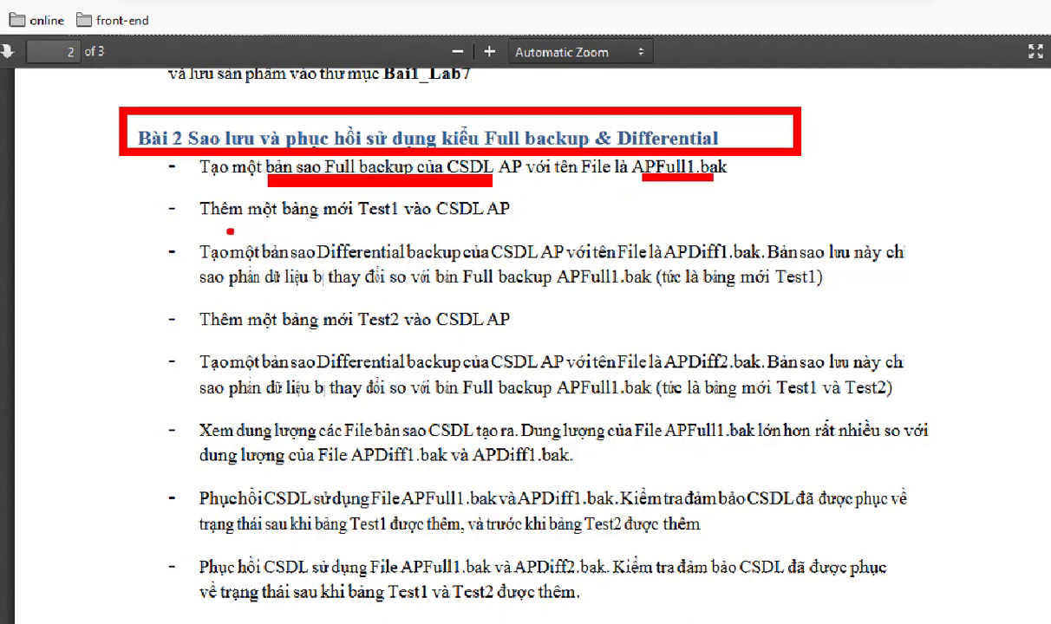
{"action": "left_click_drag", "start_coordinate": [199, 226], "coordinate": [518, 226]}
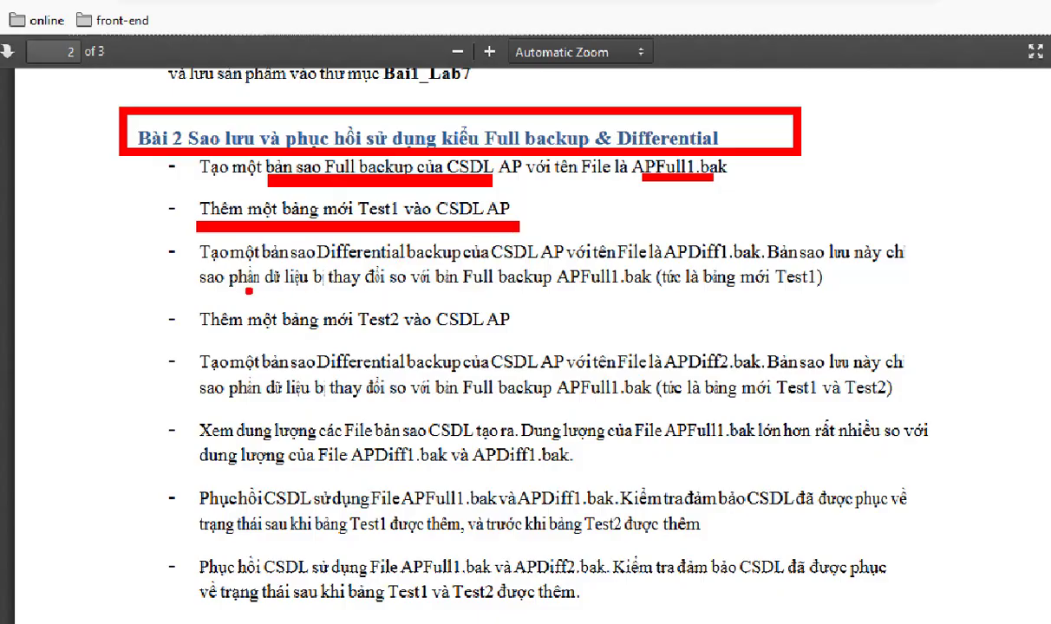
{"action": "key", "text": "Escape"}
{"action": "key", "text": "alt+Tab"}
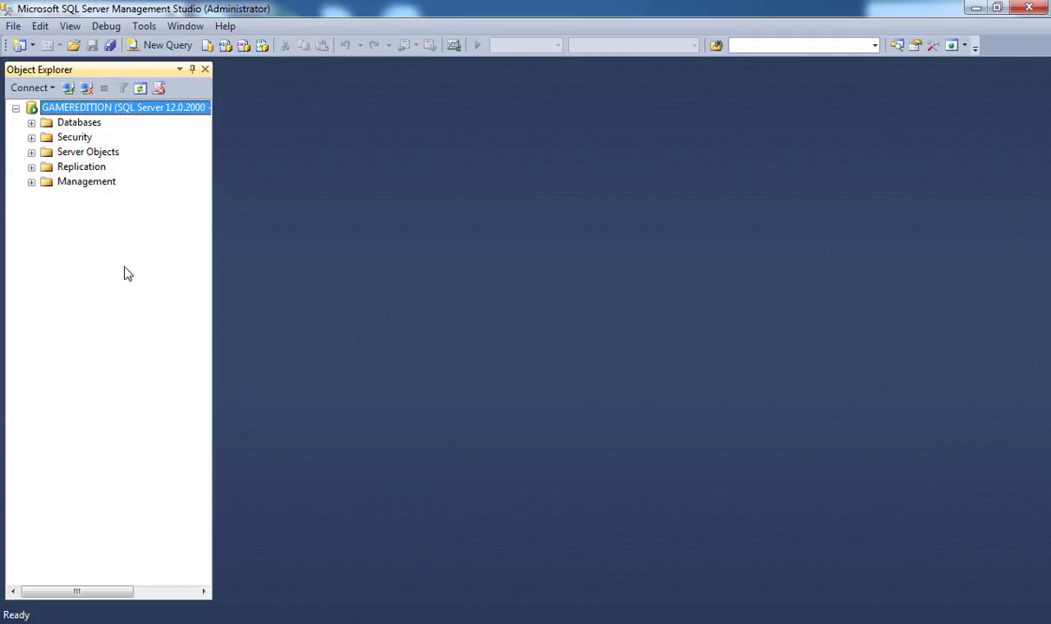
Open the Back Up Database dialog for DBThuVienFpoly from its Tasks menu.
{"action": "left_click", "coordinate": [31, 123]}
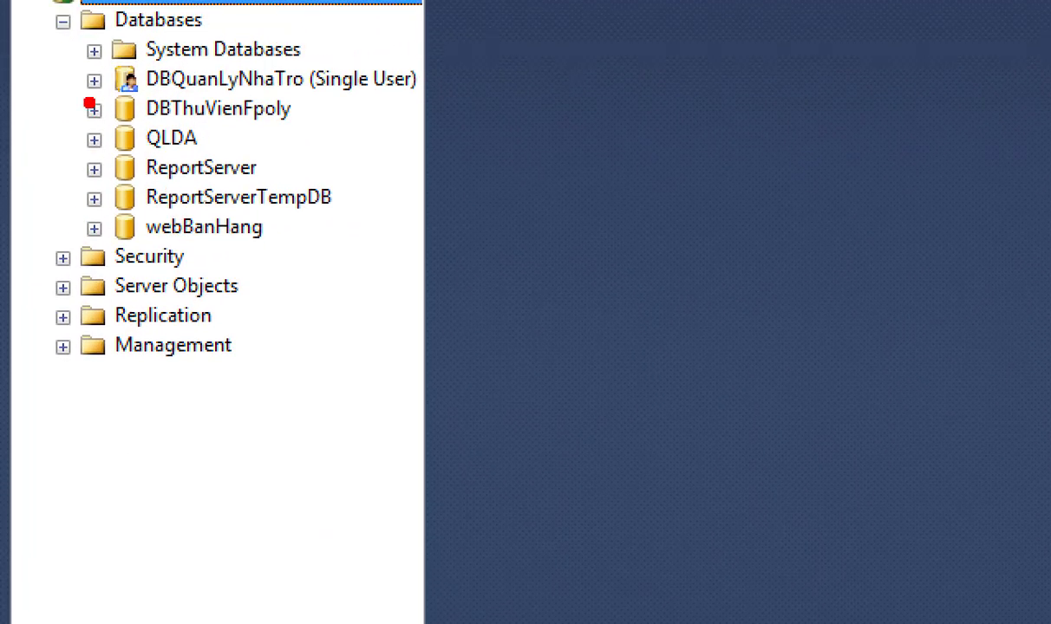
{"action": "left_click_drag", "start_coordinate": [73, 83], "coordinate": [301, 132]}
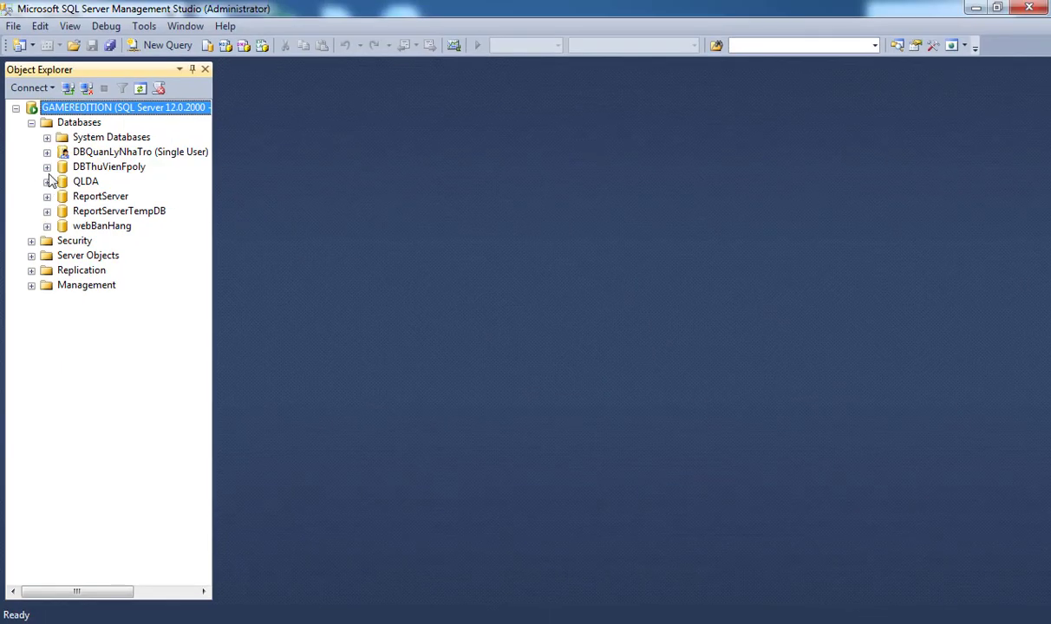
{"action": "left_click", "coordinate": [46, 166]}
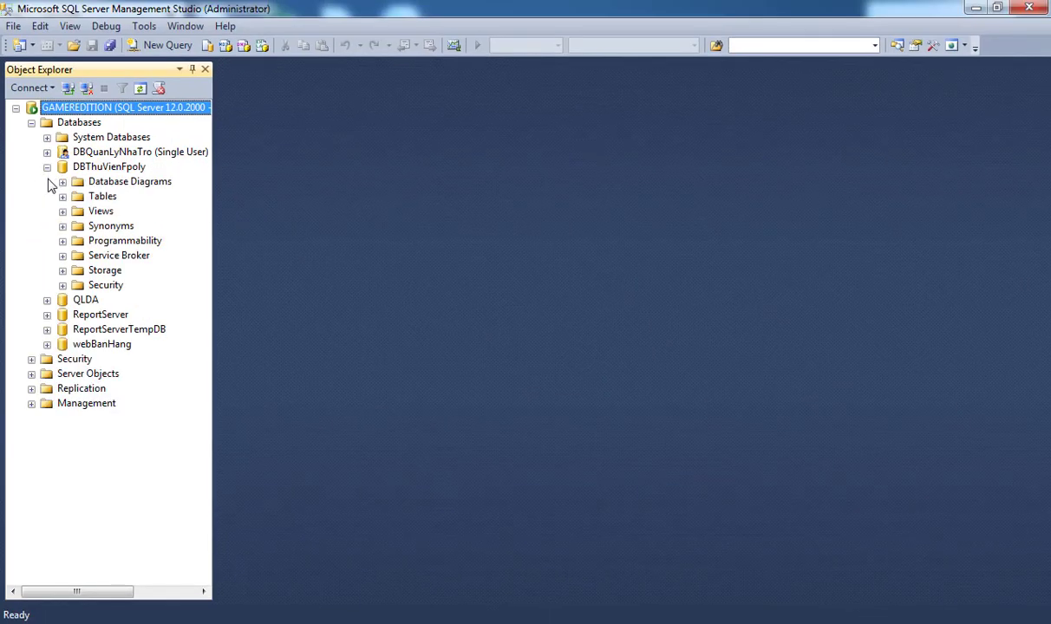
{"action": "left_click", "coordinate": [122, 168]}
{"action": "right_click", "coordinate": [122, 173]}
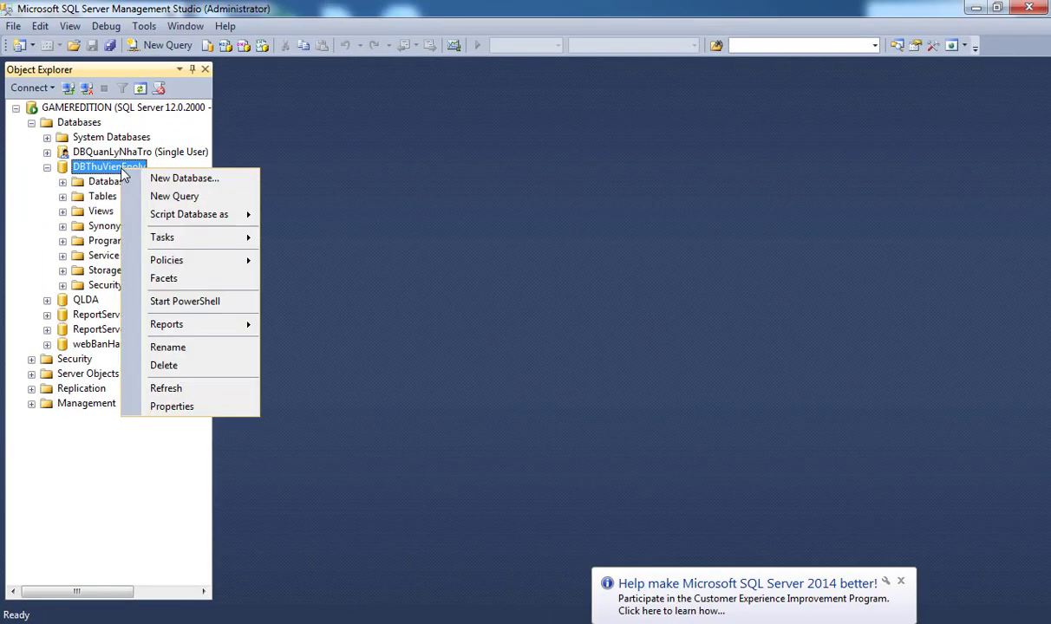
{"action": "mouse_move", "coordinate": [208, 238]}
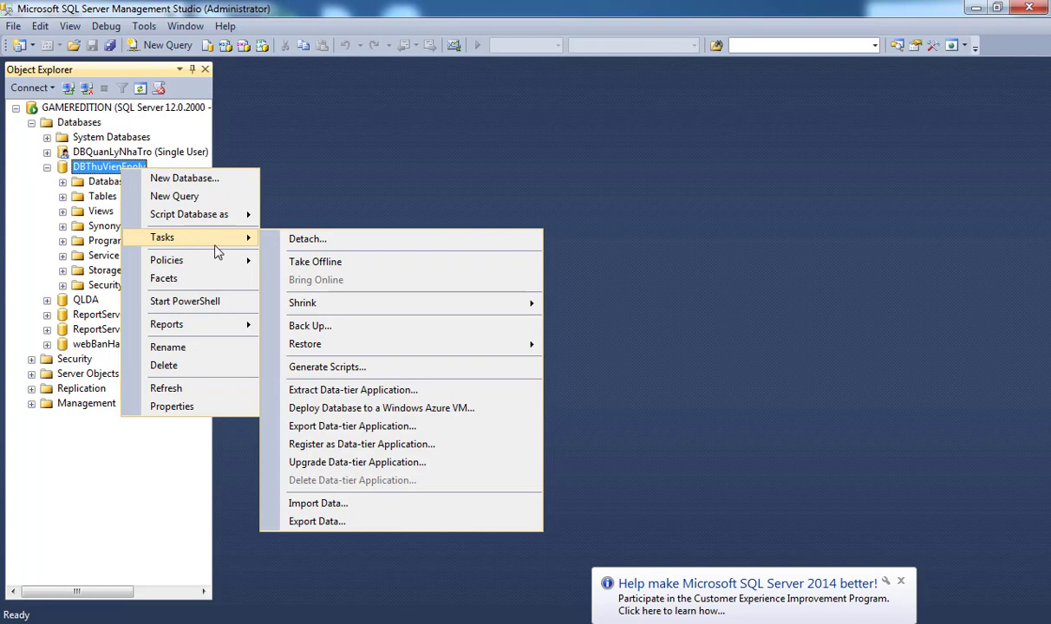
{"action": "left_click", "coordinate": [338, 326]}
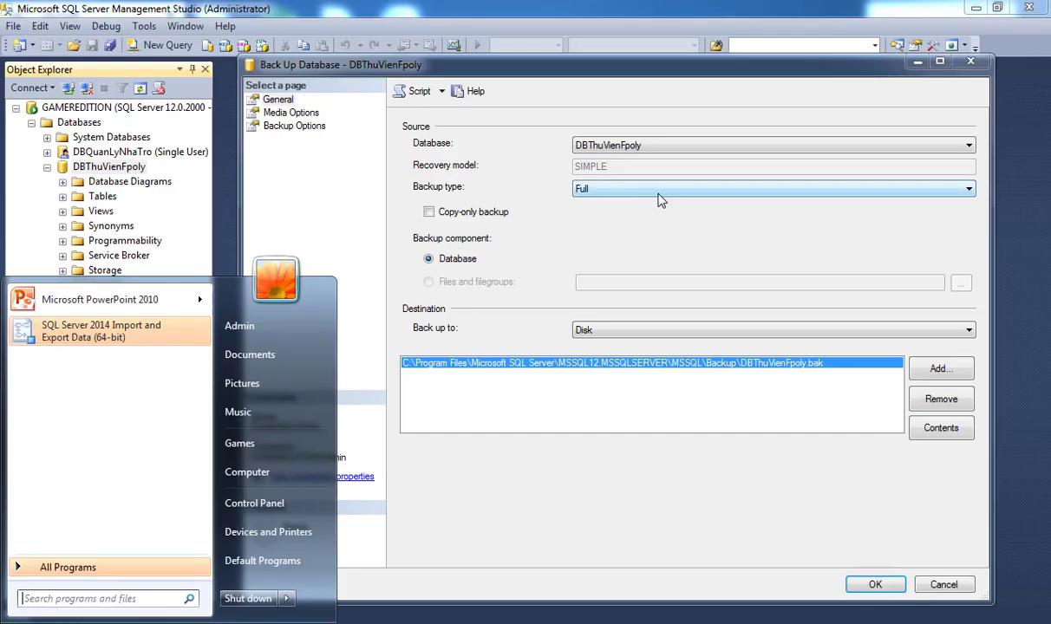
Keep the backup type Full and remove the default backup destination.
{"action": "left_click", "coordinate": [639, 187]}
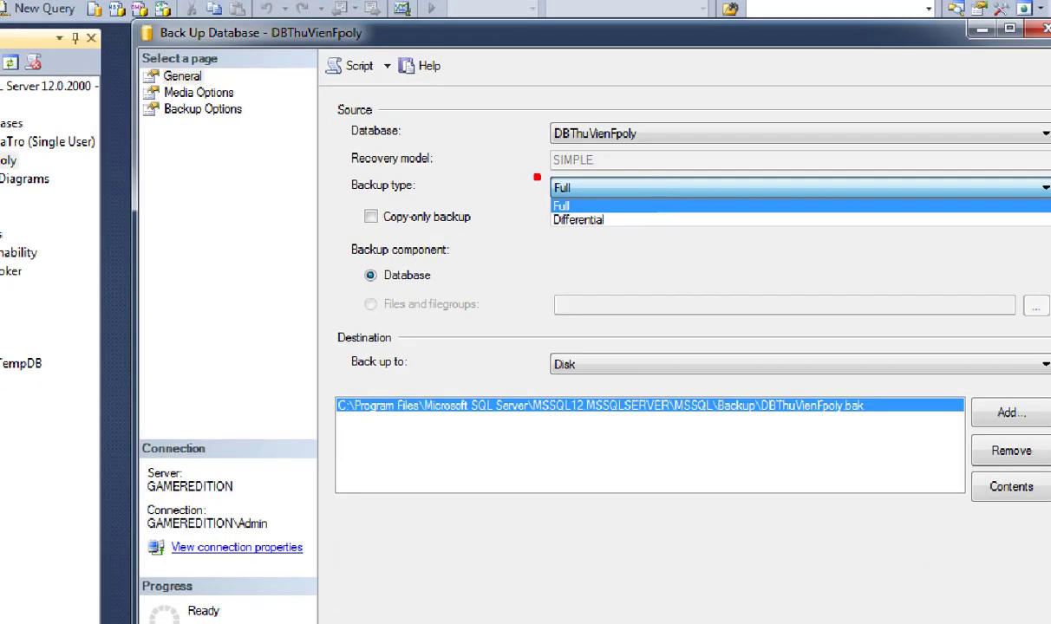
{"action": "left_click", "coordinate": [626, 205]}
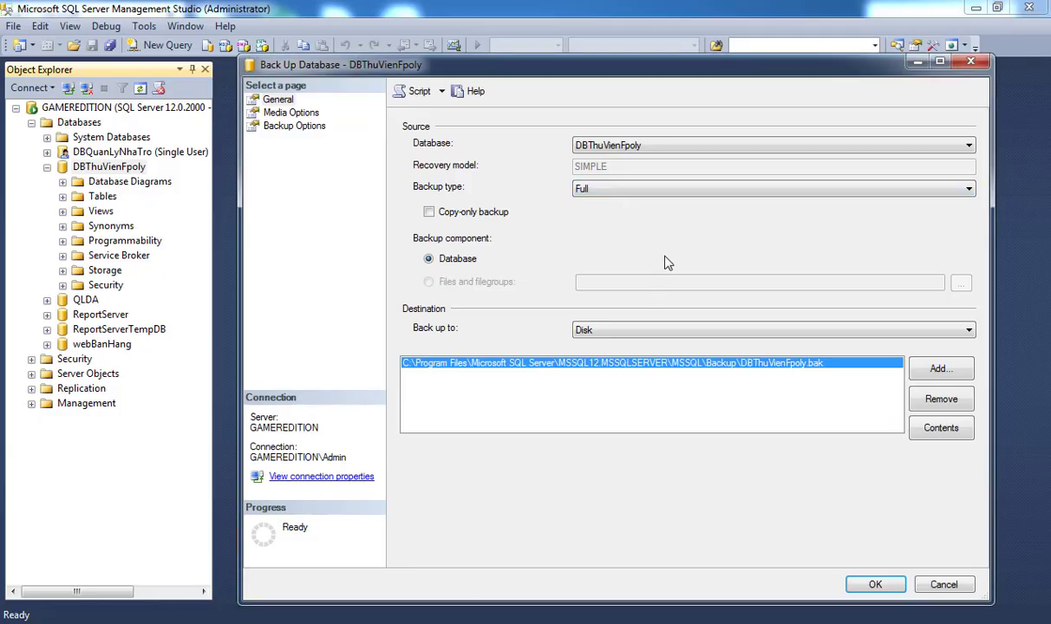
{"action": "left_click", "coordinate": [948, 407]}
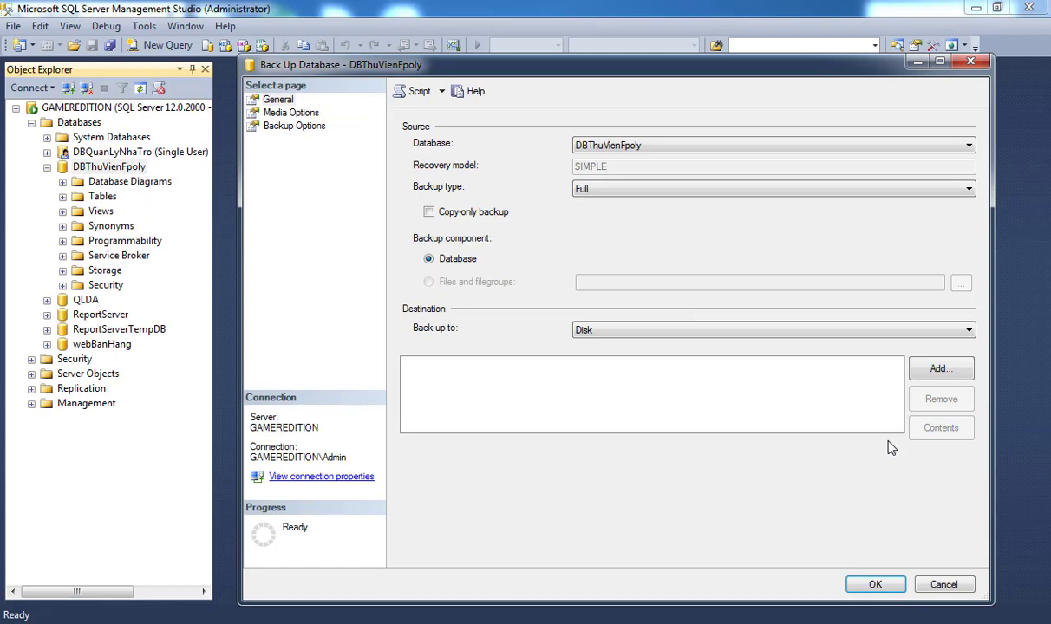
{"action": "left_click", "coordinate": [937, 368]}
Set the new destination file to C:\backupDB\DBThuVienPolyFull1.bak.
{"action": "left_click", "coordinate": [661, 319]}
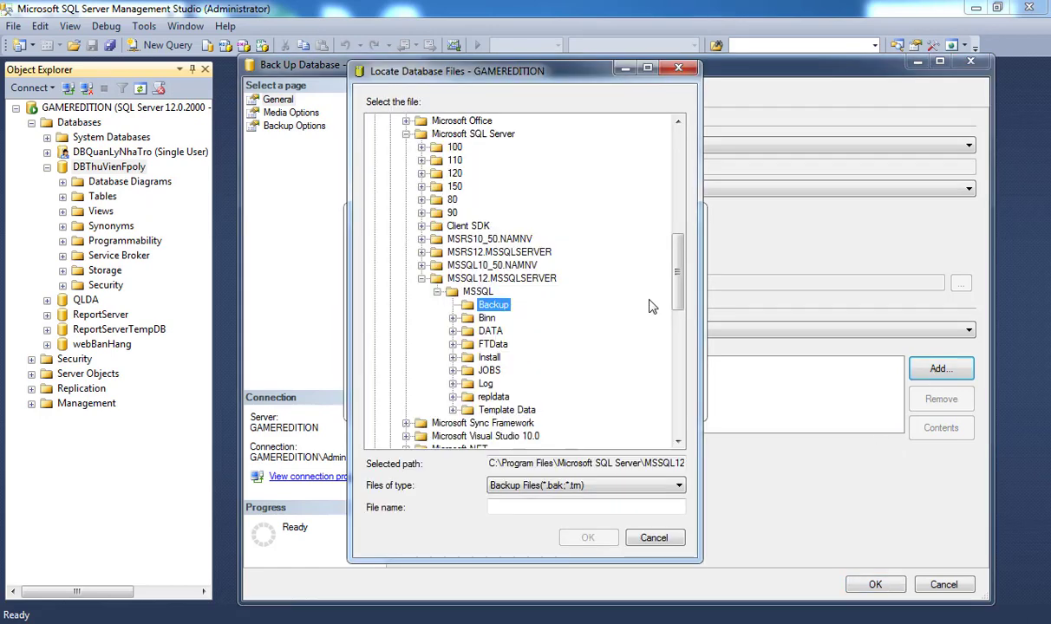
{"action": "scroll", "coordinate": [434, 176], "scroll_direction": "up", "scroll_amount": 5}
{"action": "scroll", "coordinate": [431, 176], "scroll_direction": "up", "scroll_amount": 3}
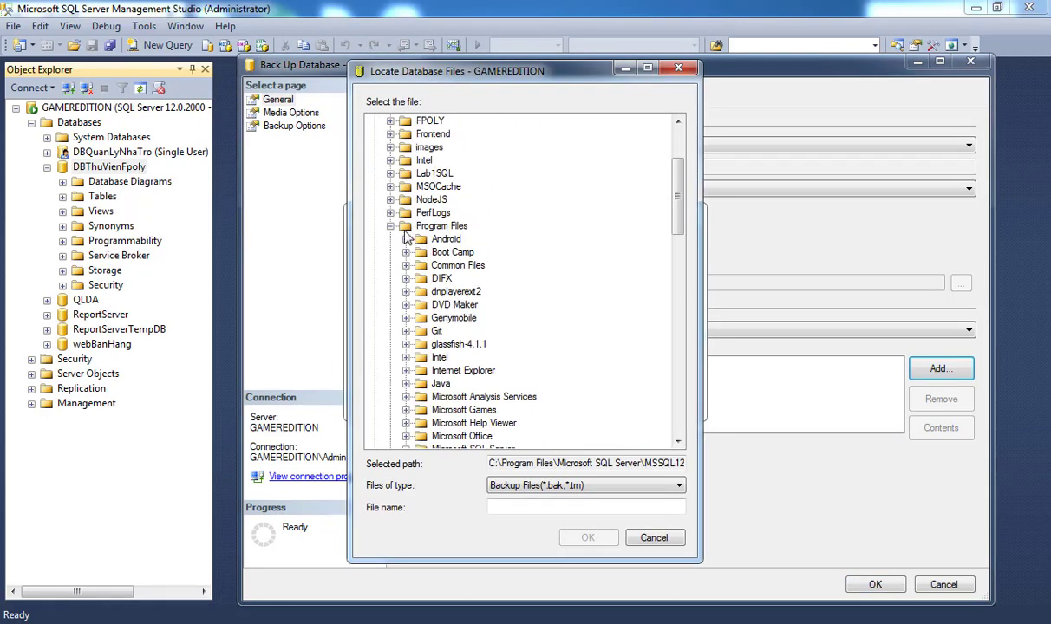
{"action": "left_click", "coordinate": [391, 226]}
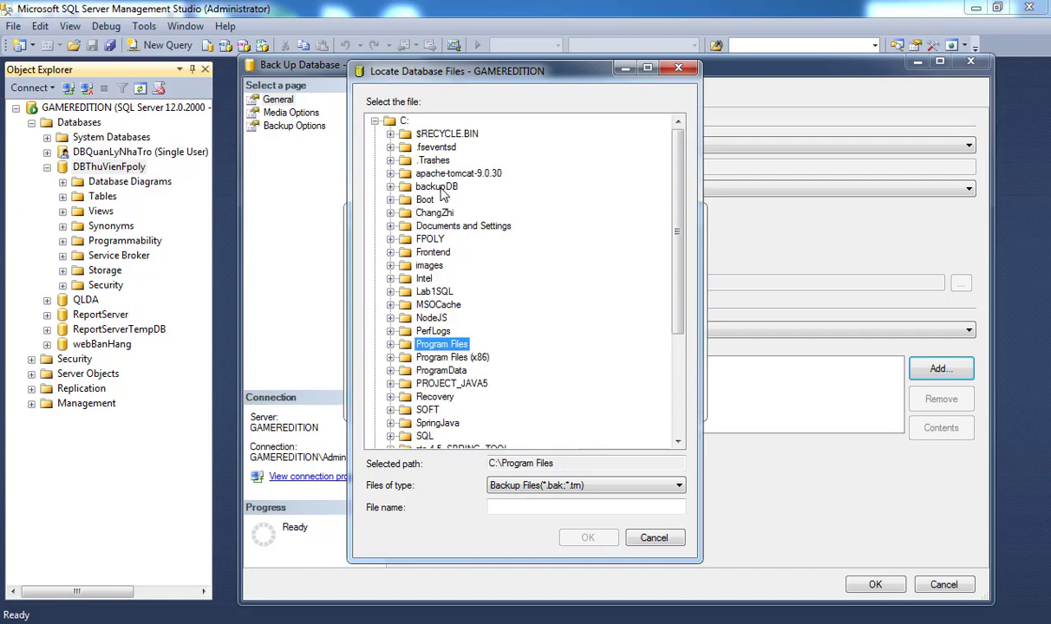
{"action": "double_click", "coordinate": [438, 188]}
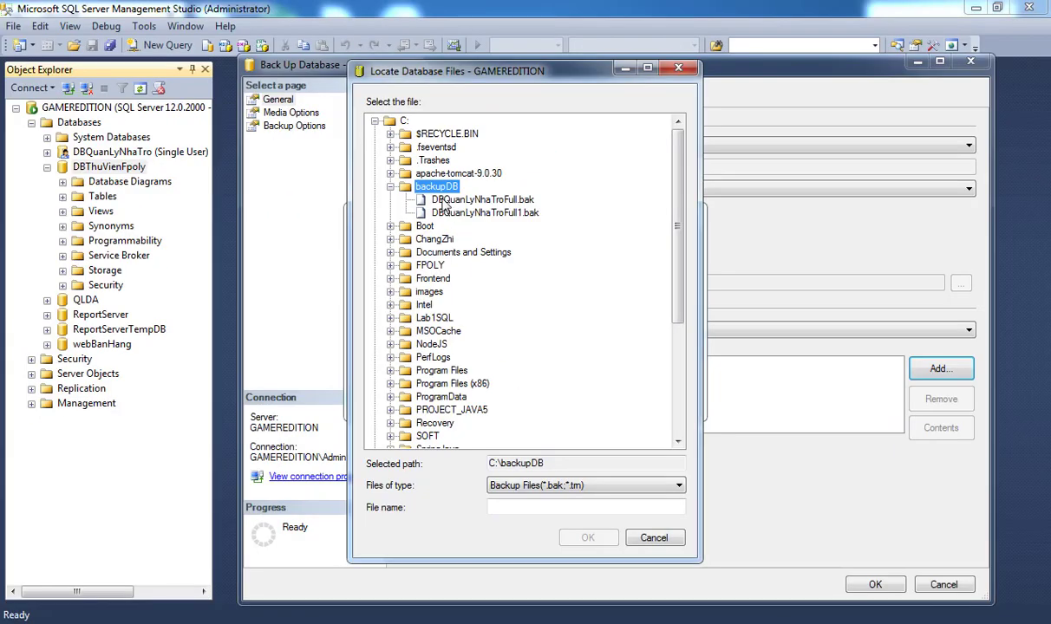
{"action": "left_click", "coordinate": [512, 508]}
{"action": "type", "text": "DBThuVienPolyFull1.bak"}
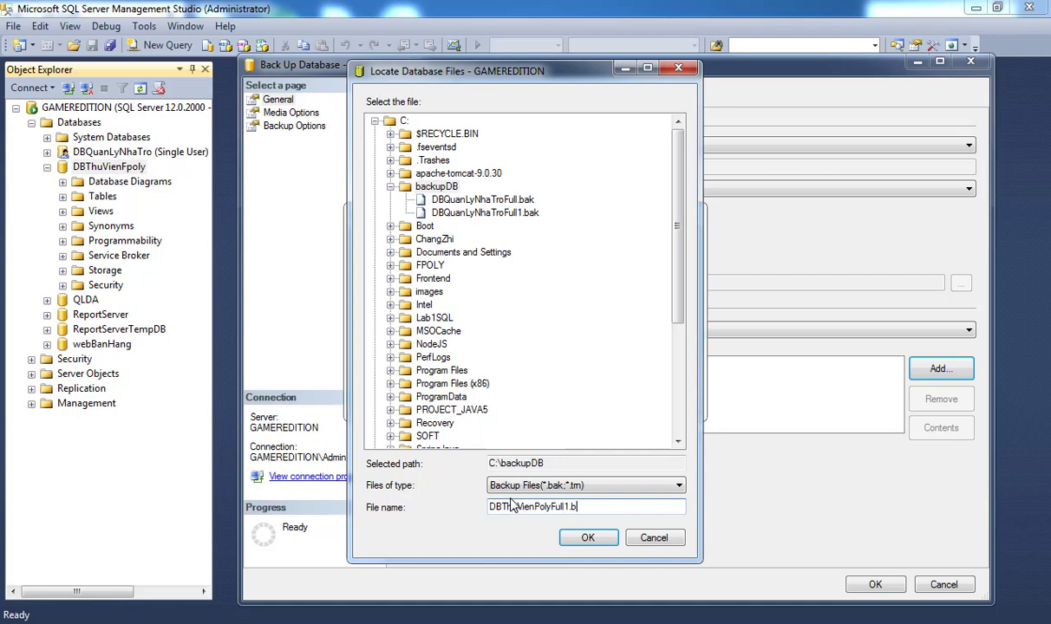
{"action": "left_click", "coordinate": [597, 541]}
Run the full backup and dismiss the success message.
{"action": "left_click", "coordinate": [574, 391]}
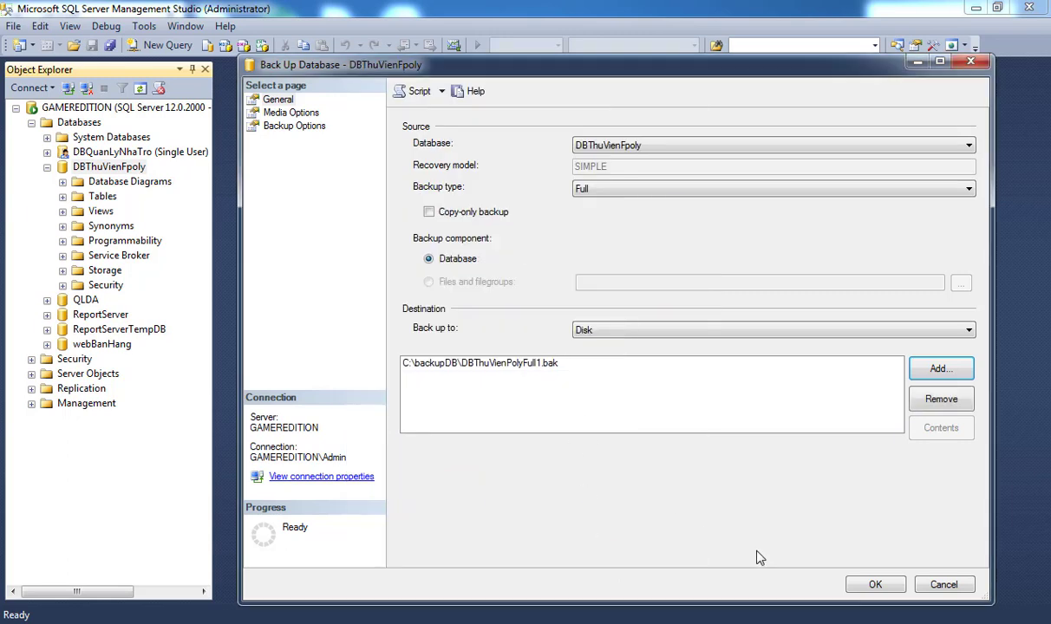
{"action": "left_click", "coordinate": [875, 585]}
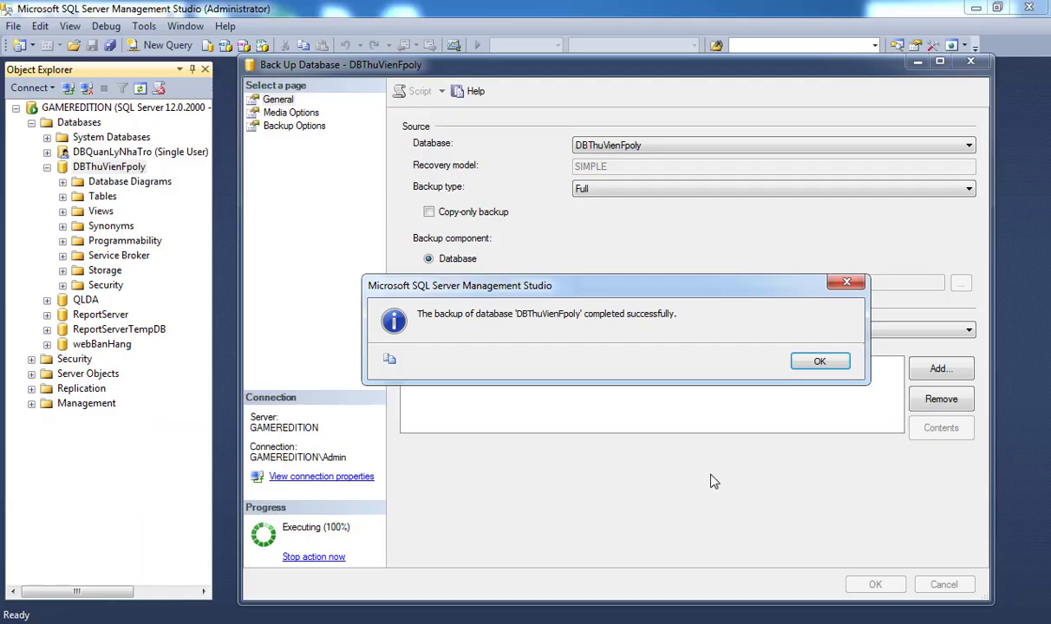
{"action": "left_click", "coordinate": [819, 362]}
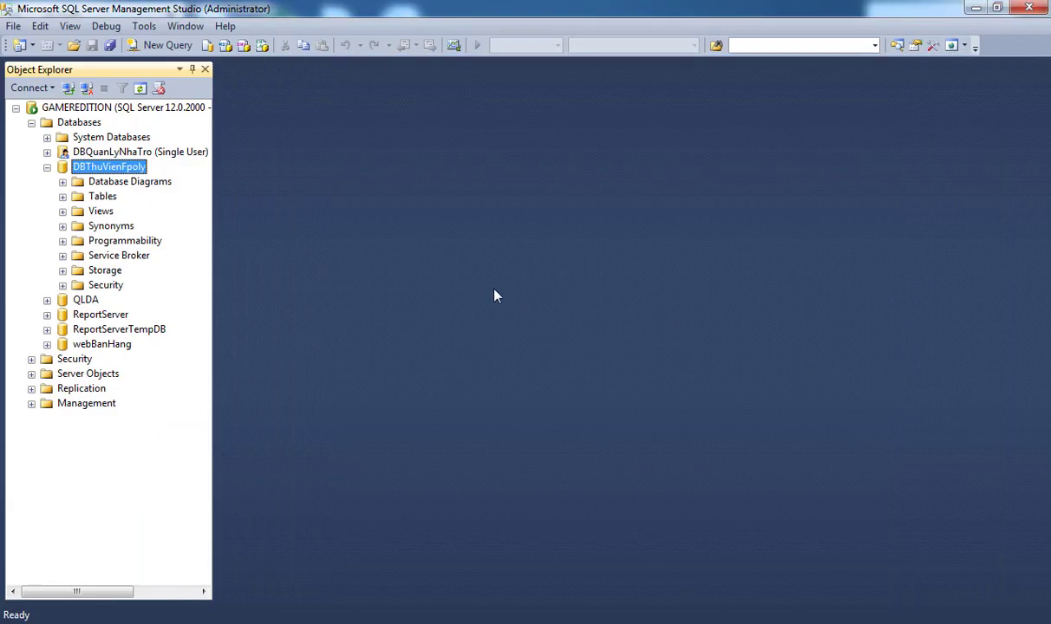
Start a new table in DBThuVienFpoly with an id column of type int.
{"action": "left_click", "coordinate": [62, 196]}
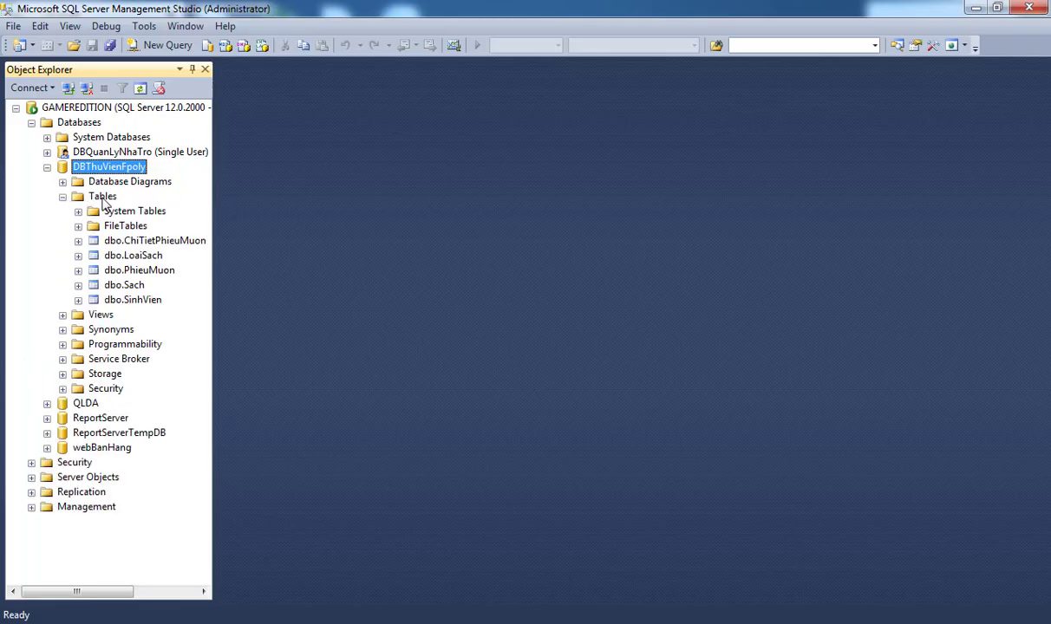
{"action": "right_click", "coordinate": [102, 198]}
{"action": "left_click", "coordinate": [146, 210]}
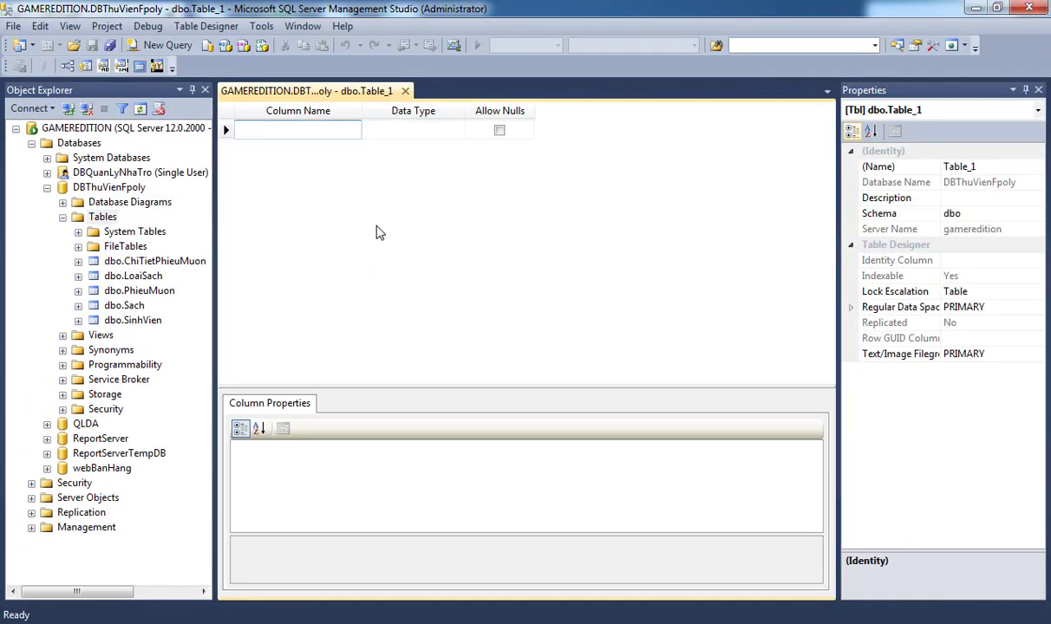
{"action": "type", "text": "id"}
{"action": "key", "text": "Tab"}
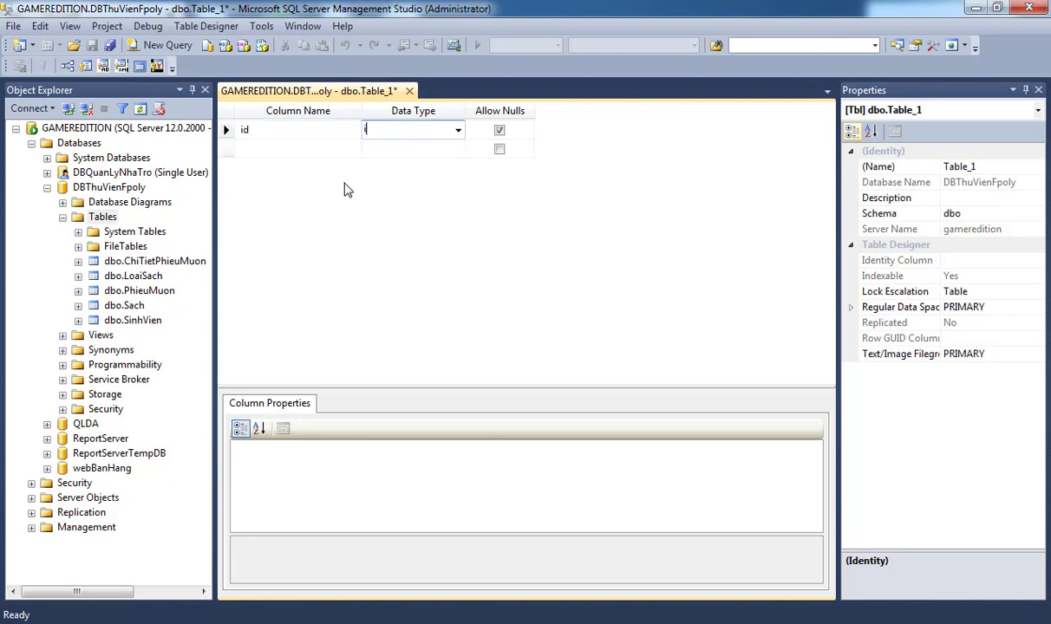
{"action": "type", "text": "int"}
{"action": "key", "text": "Return"}
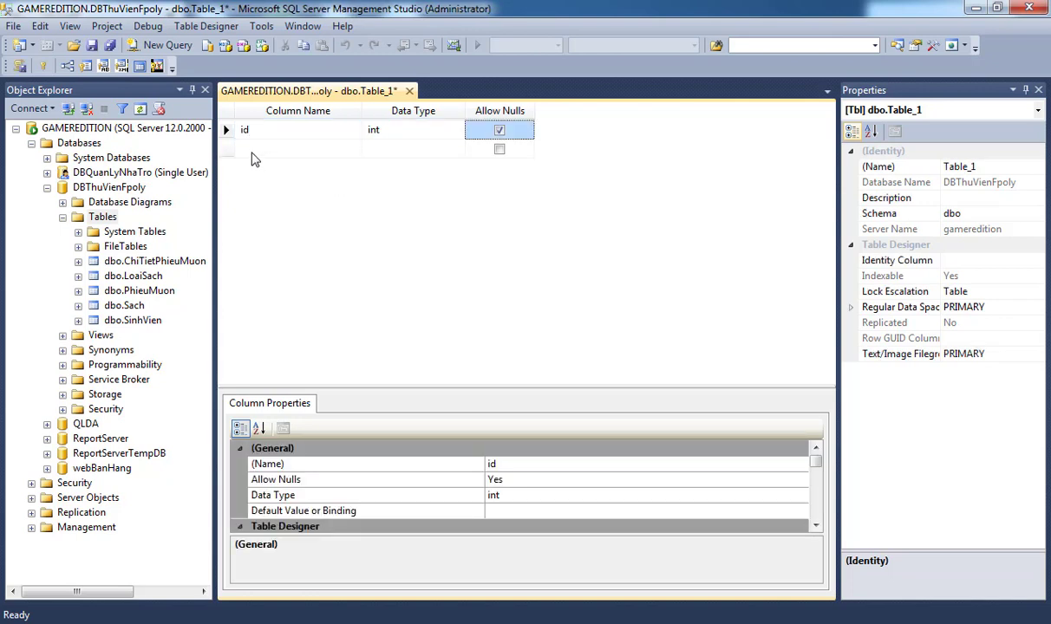
Add a name column of type nvarchar(50).
{"action": "left_click", "coordinate": [252, 149]}
{"action": "type", "text": "nam"}
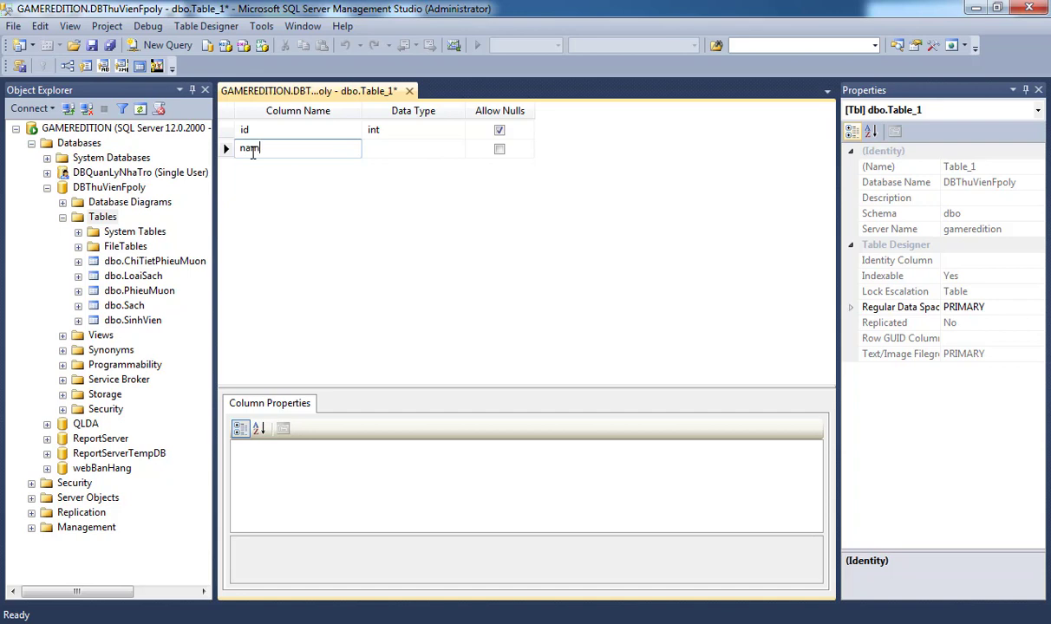
{"action": "type", "text": "e"}
{"action": "key", "text": "Tab"}
{"action": "type", "text": "v"}
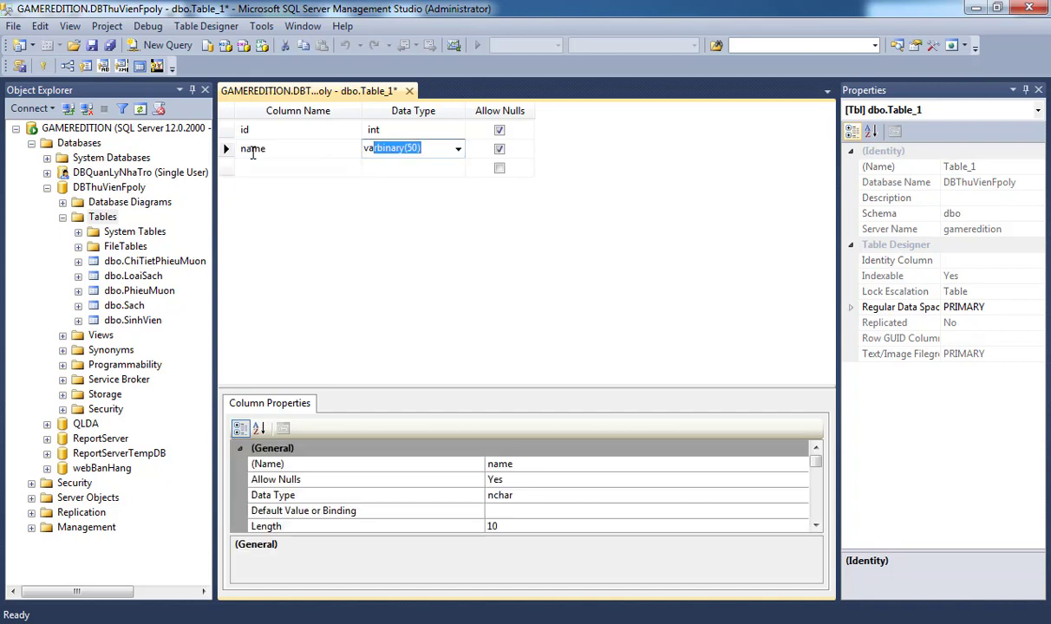
{"action": "type", "text": "a"}
{"action": "key", "text": "BackSpace"}
{"action": "key", "text": "BackSpace"}
{"action": "key", "text": "BackSpace"}
{"action": "type", "text": "na"}
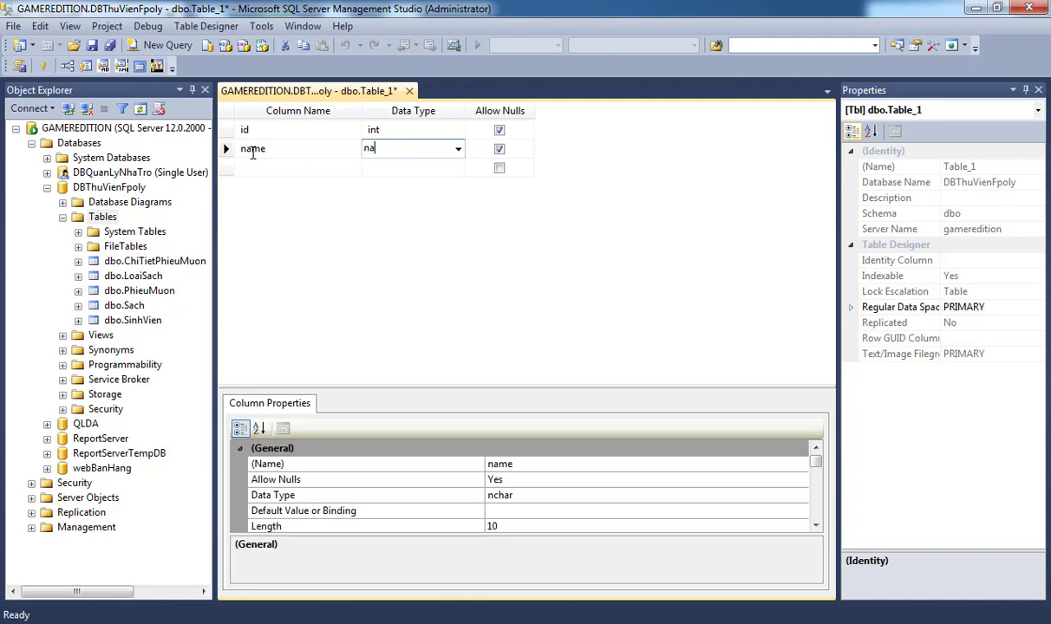
{"action": "type", "text": "varchar(50"}
{"action": "key", "text": "Tab"}
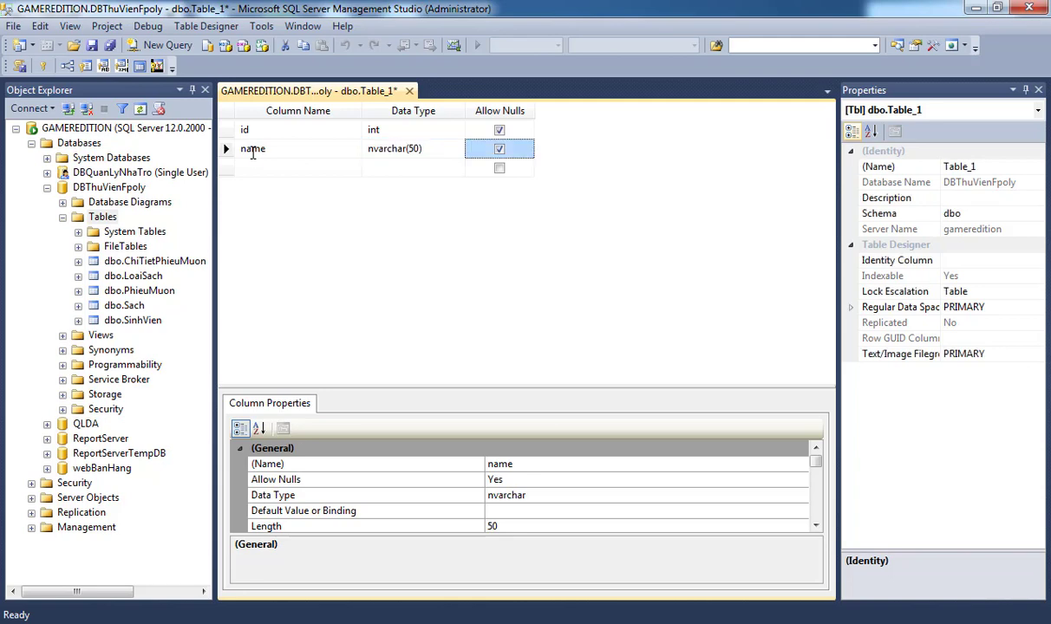
Make id the primary key and set its Is Identity property to Yes.
{"action": "left_click", "coordinate": [227, 130]}
{"action": "right_click", "coordinate": [223, 134]}
{"action": "left_click", "coordinate": [268, 139]}
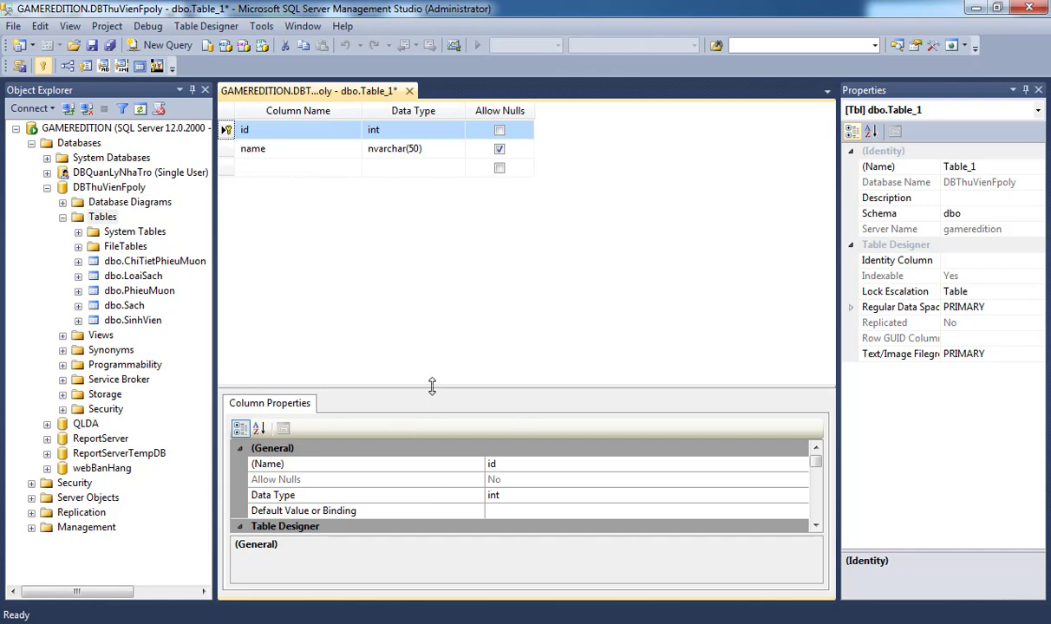
{"action": "left_click_drag", "start_coordinate": [457, 319], "coordinate": [437, 253]}
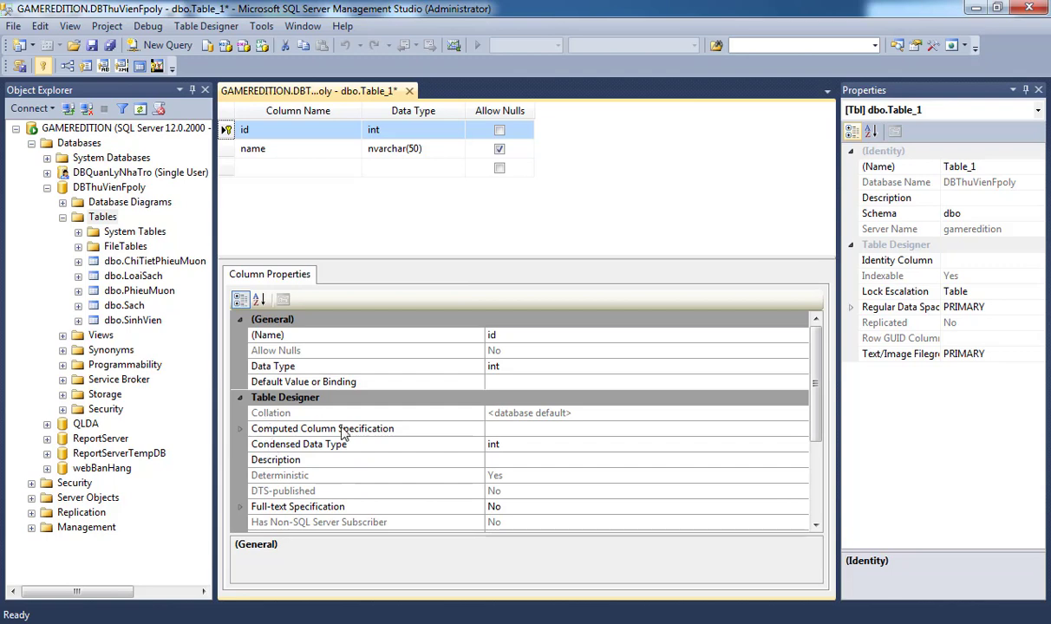
{"action": "left_click_drag", "start_coordinate": [815, 387], "coordinate": [824, 479]}
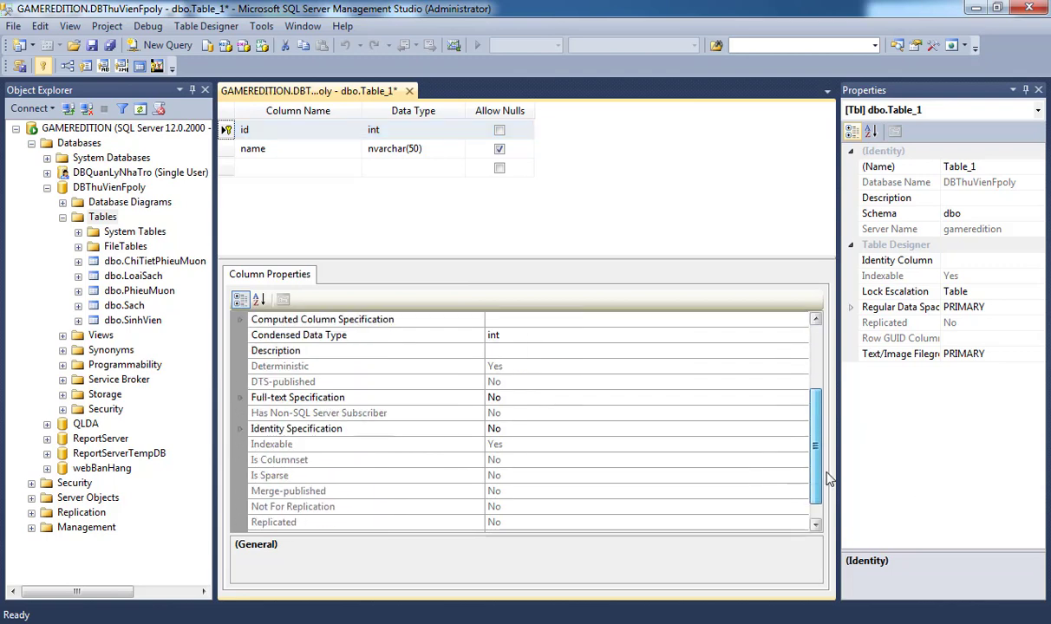
{"action": "double_click", "coordinate": [287, 428]}
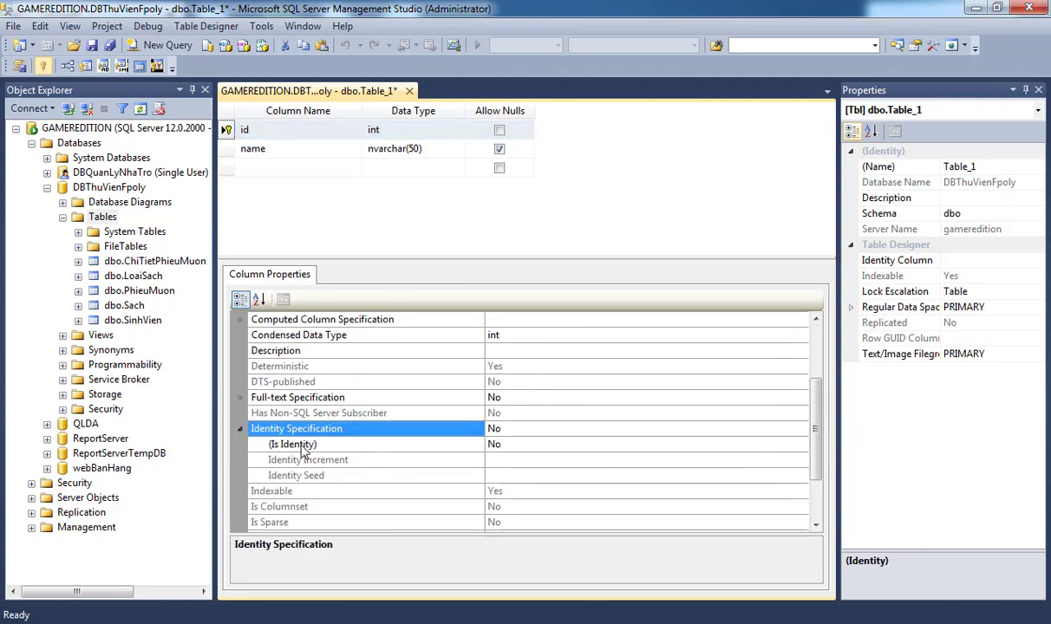
{"action": "left_click", "coordinate": [519, 443]}
{"action": "double_click", "coordinate": [521, 440]}
Save the table design as Table_1.
{"action": "key", "text": "ctrl+s"}
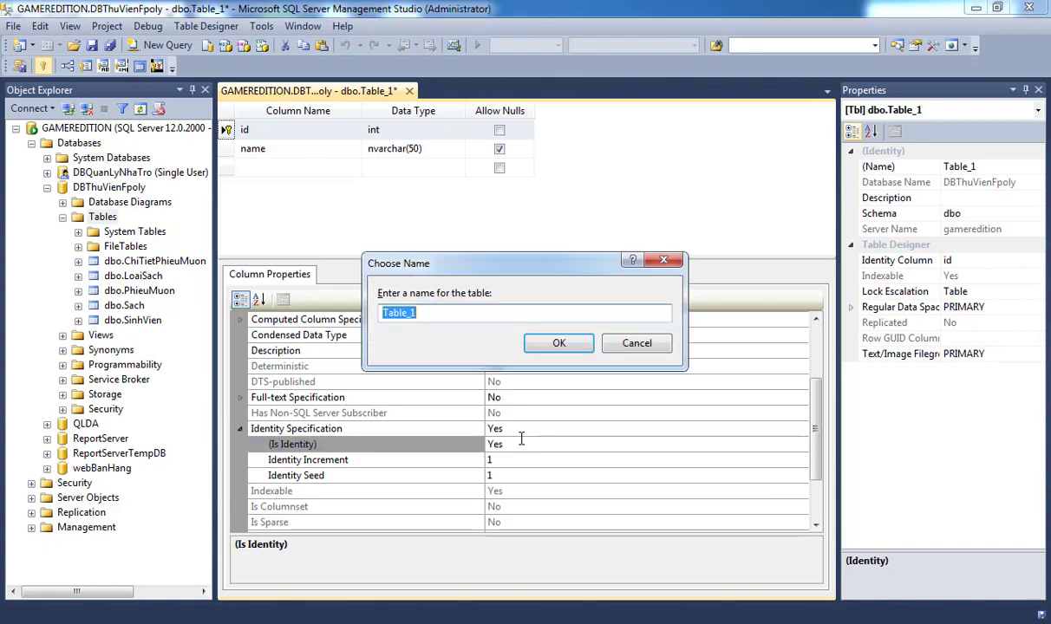
{"action": "left_click", "coordinate": [559, 342]}
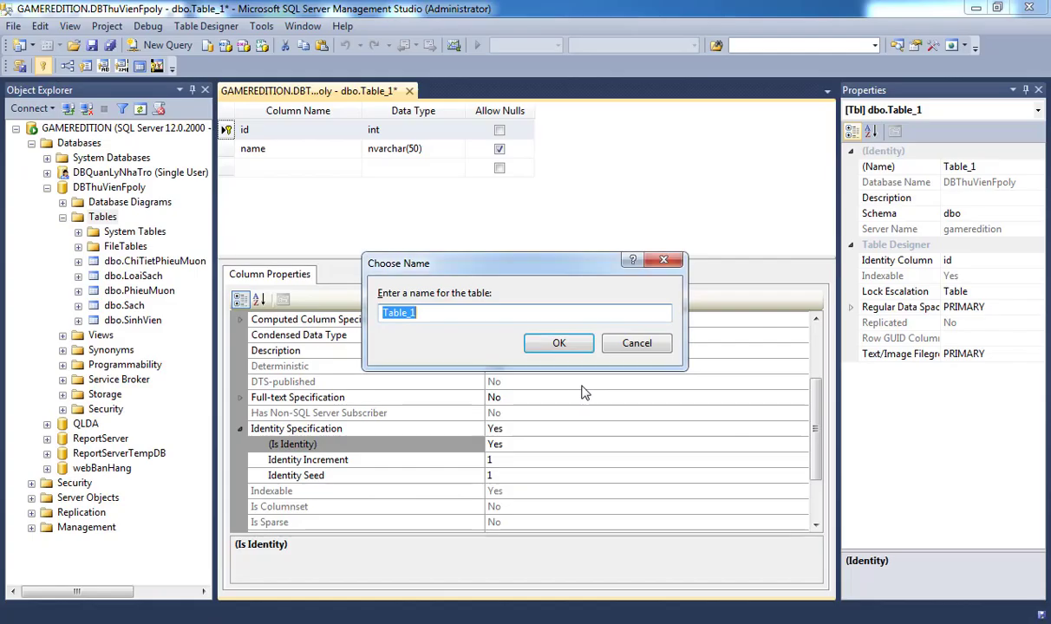
{"action": "left_click", "coordinate": [559, 343]}
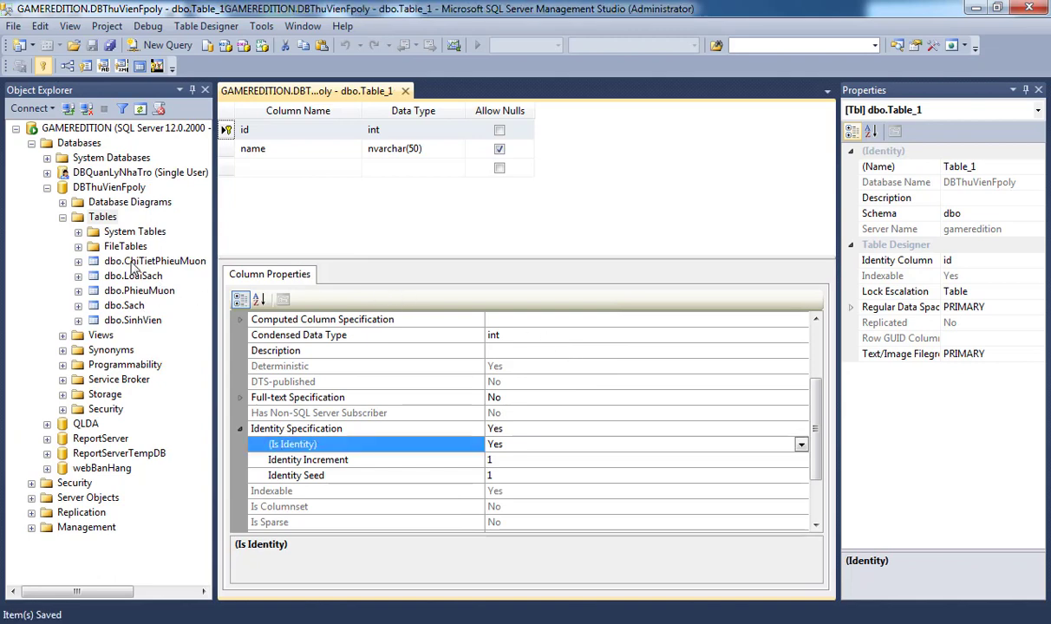
Refresh the Tables list and open dbo.Table_1 with Edit Top 200 Rows.
{"action": "left_click", "coordinate": [102, 216]}
{"action": "right_click", "coordinate": [102, 217]}
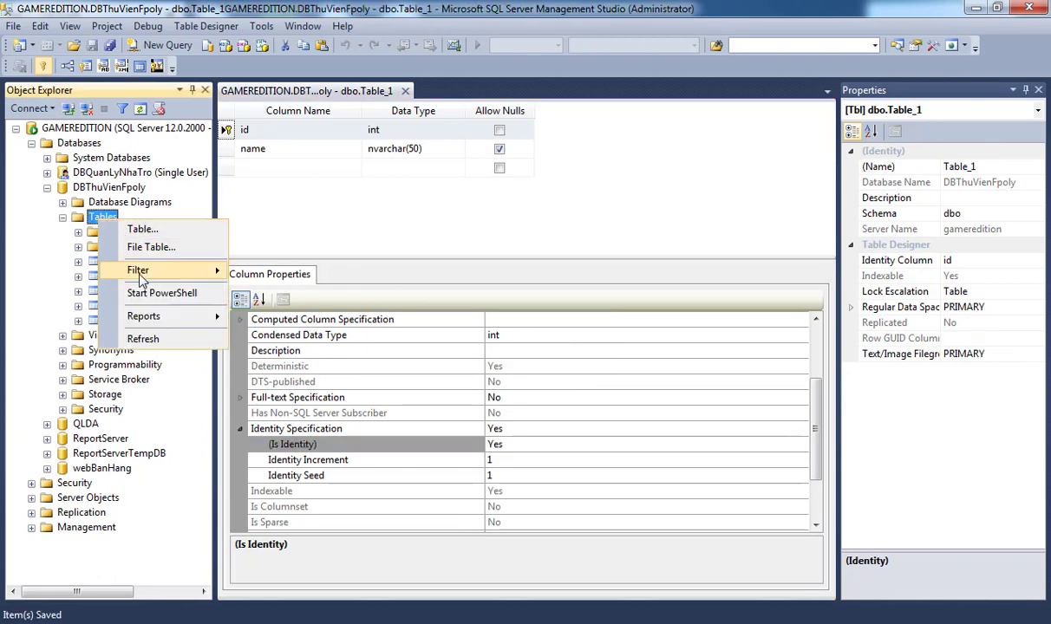
{"action": "left_click", "coordinate": [142, 335]}
{"action": "left_click", "coordinate": [137, 335]}
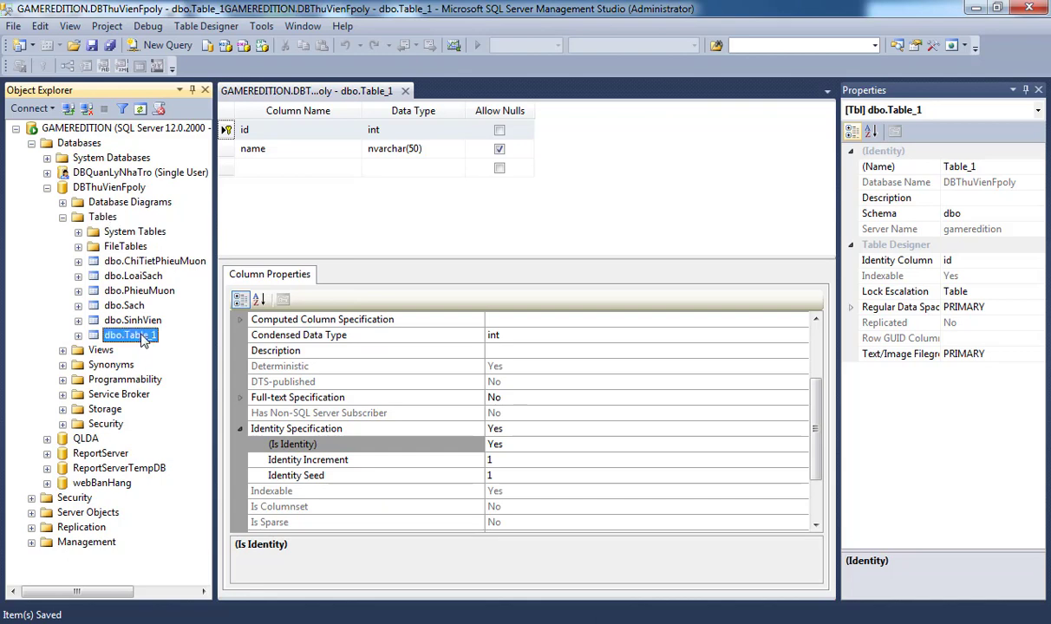
{"action": "right_click", "coordinate": [137, 335]}
{"action": "left_click", "coordinate": [197, 379]}
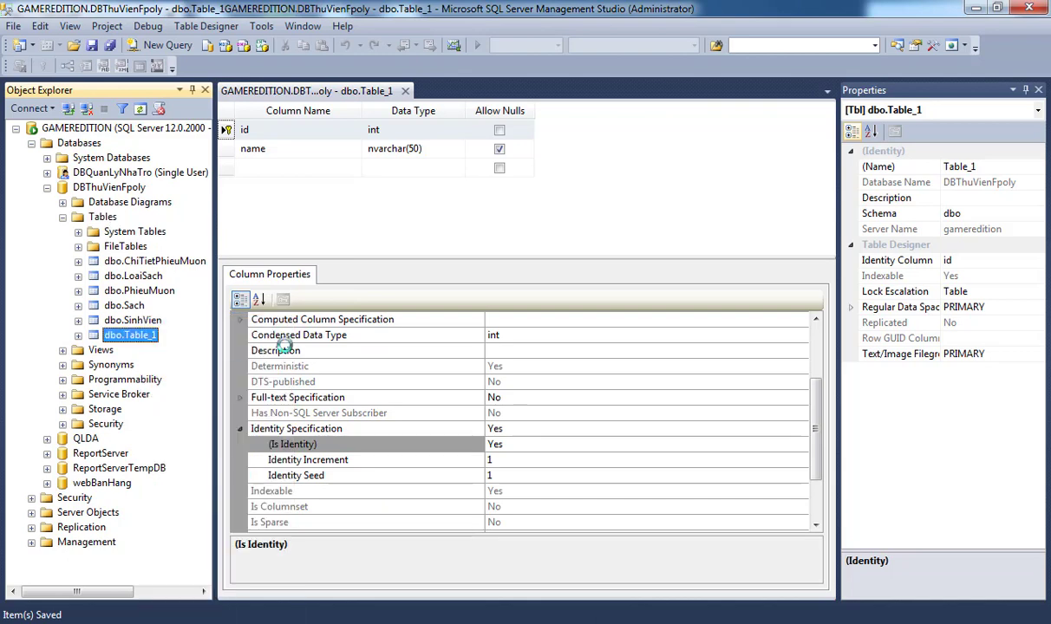
Enter a row named namnv, paste copies of it, and re-execute to show ids 1–9.
{"action": "left_click", "coordinate": [357, 130]}
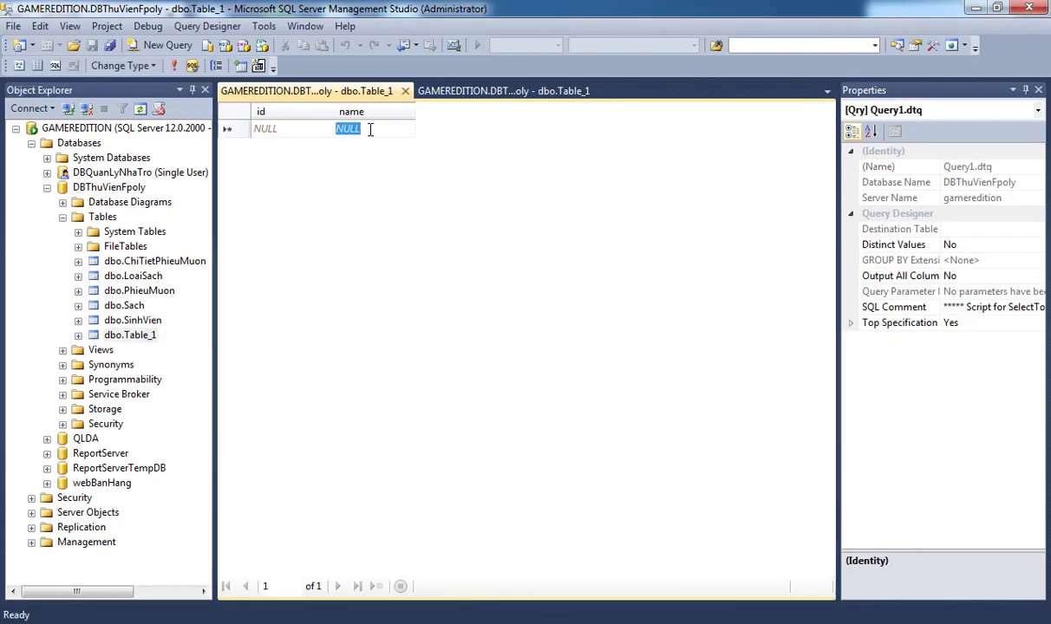
{"action": "type", "text": "namnv"}
{"action": "key", "text": "Down"}
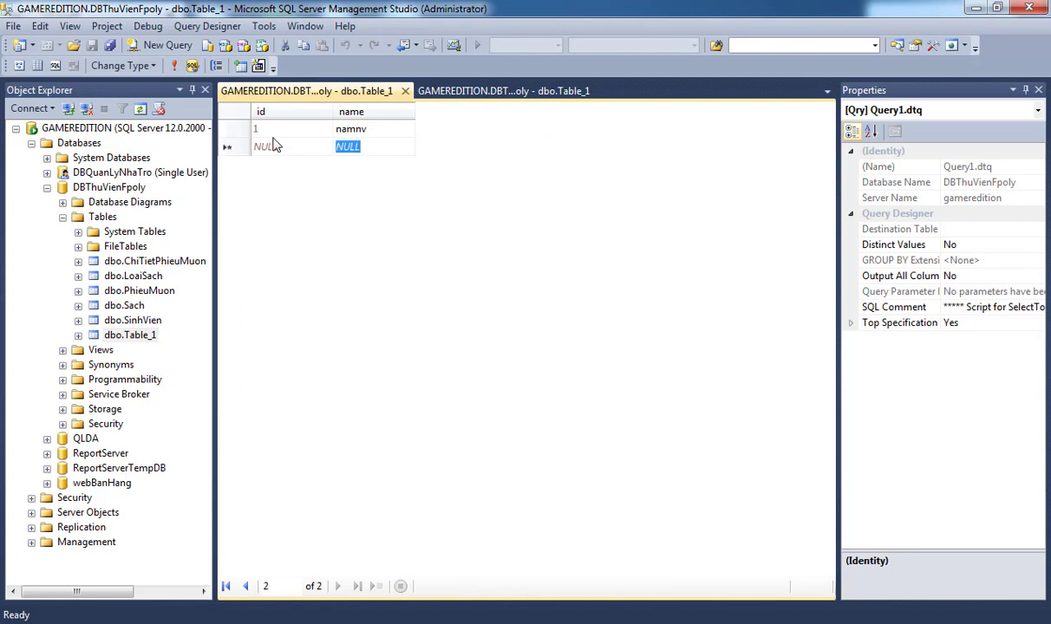
{"action": "left_click", "coordinate": [227, 129]}
{"action": "key", "text": "ctrl+c"}
{"action": "left_click", "coordinate": [236, 147]}
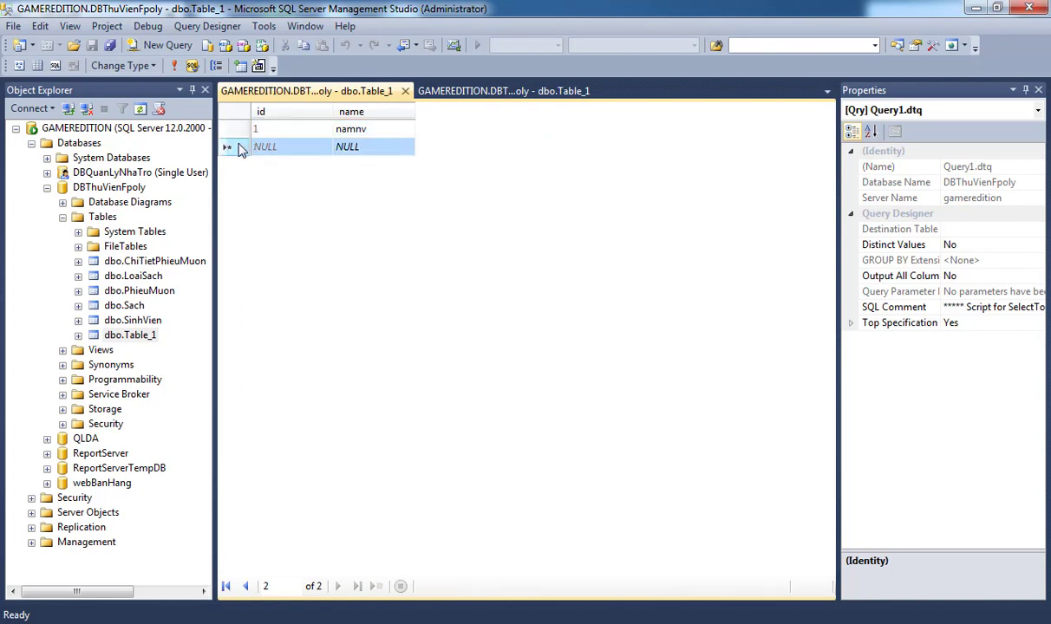
{"action": "key", "text": "ctrl+v"}
{"action": "key", "text": "ctrl+v"}
{"action": "key", "text": "ctrl+v"}
{"action": "key", "text": "ctrl+v"}
{"action": "key", "text": "ctrl+v"}
{"action": "key", "text": "ctrl+v"}
{"action": "key", "text": "ctrl+v"}
{"action": "key", "text": "ctrl+v"}
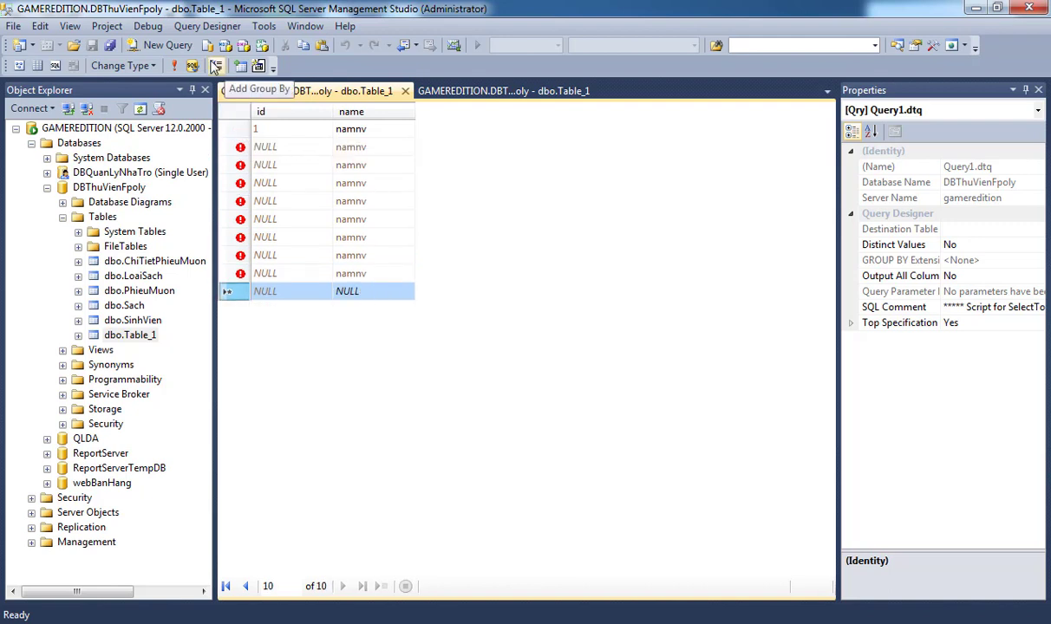
{"action": "left_click", "coordinate": [174, 66]}
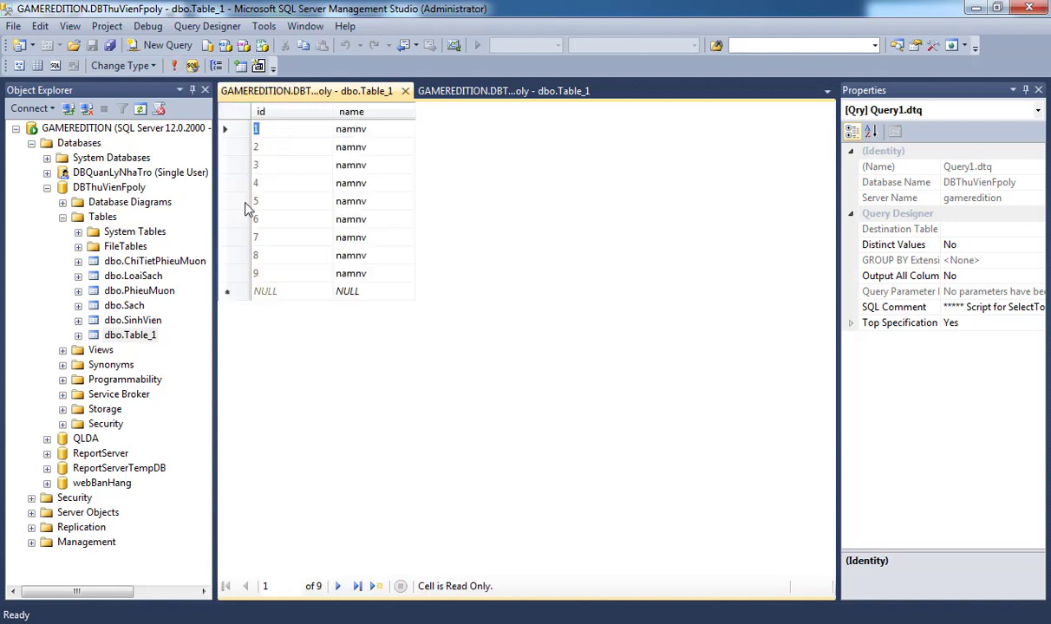
Open the Back Up dialog for DBThuVienFpoly and set the backup type to Differential.
{"action": "left_click", "coordinate": [122, 188]}
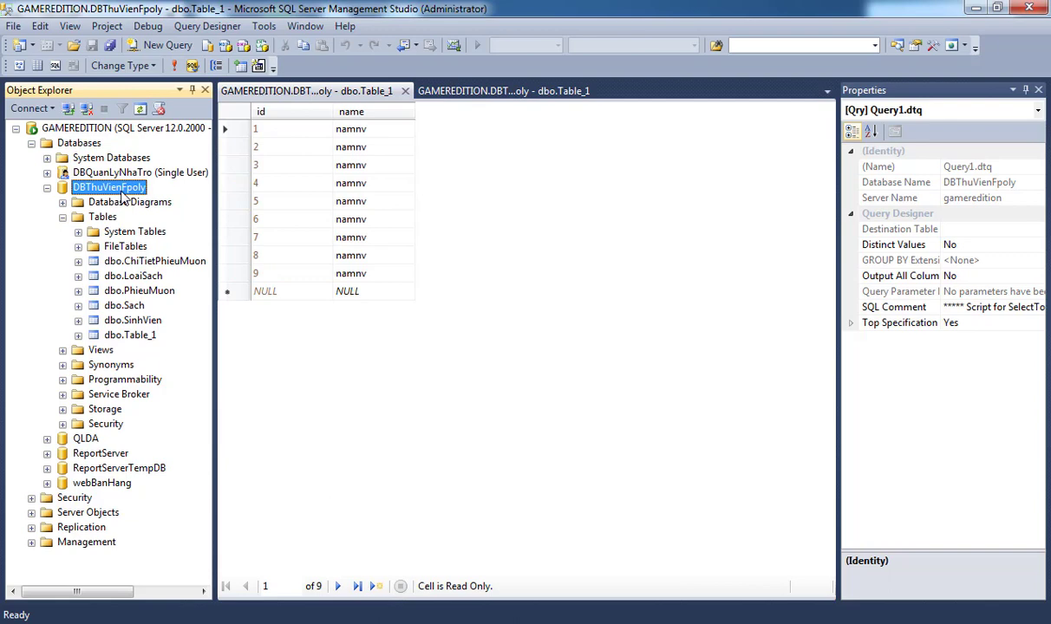
{"action": "right_click", "coordinate": [127, 192]}
{"action": "mouse_move", "coordinate": [199, 255]}
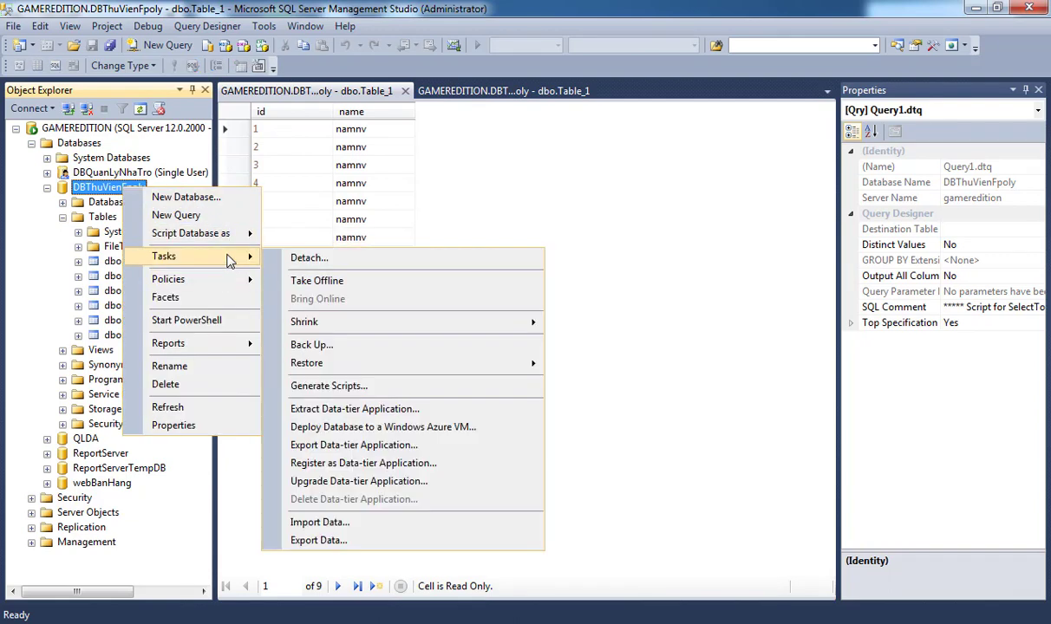
{"action": "left_click", "coordinate": [348, 344]}
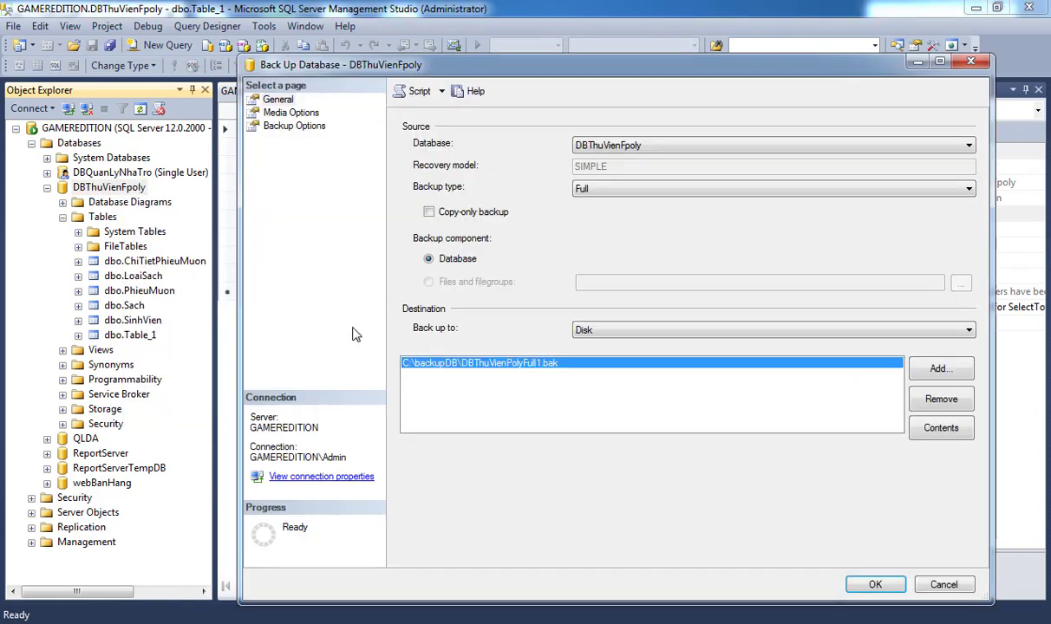
{"action": "left_click", "coordinate": [606, 186]}
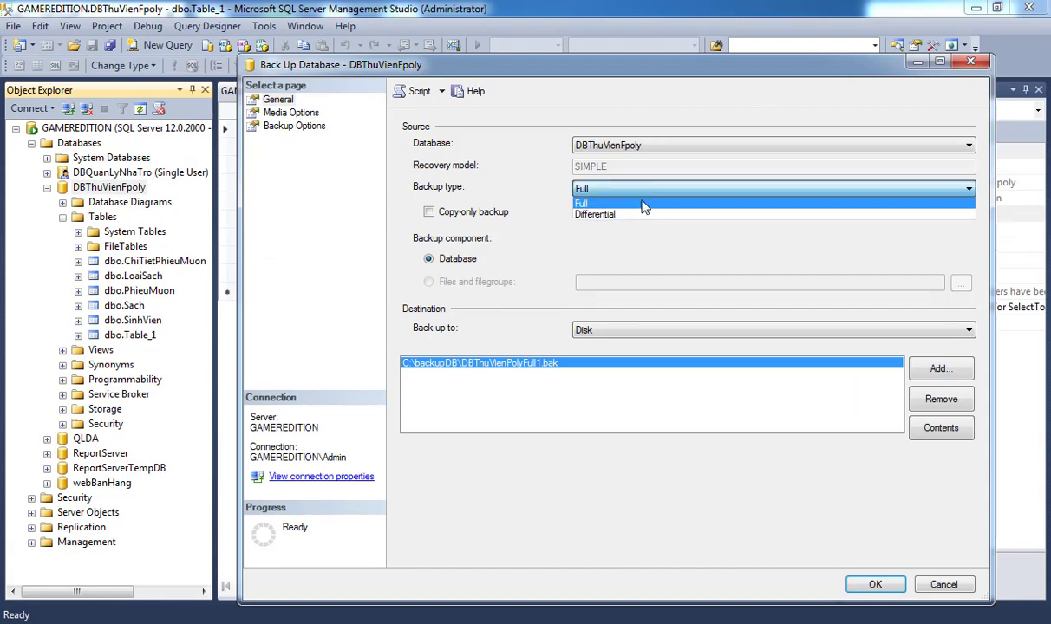
{"action": "left_click", "coordinate": [645, 216]}
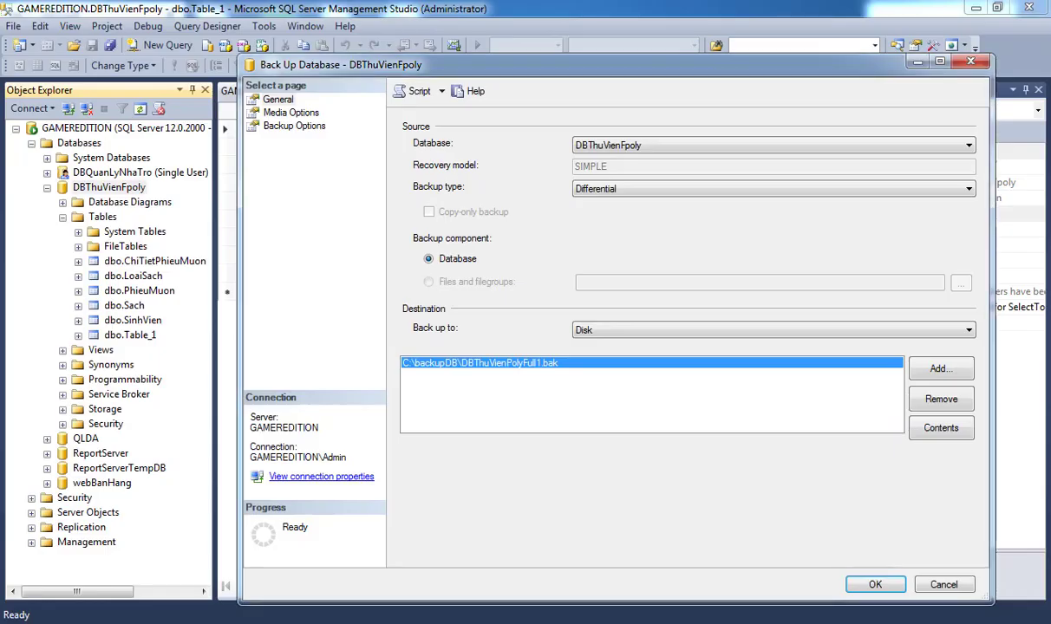
Replace the Full1 destination with C:\backupDB\DBThuVienPolyDiff1.bak.
{"action": "left_click", "coordinate": [938, 398]}
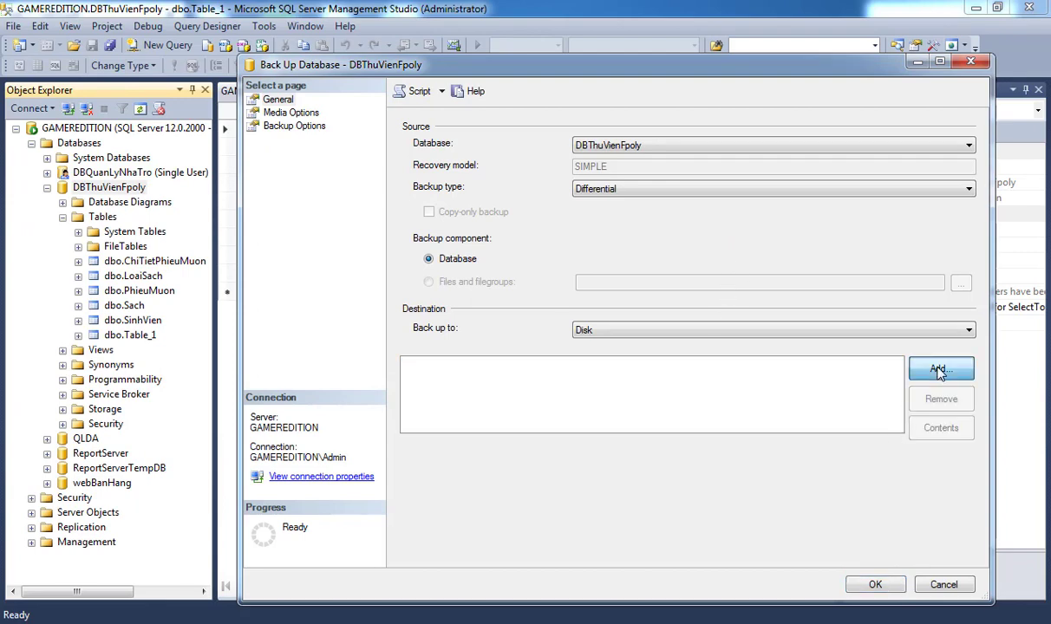
{"action": "left_click", "coordinate": [938, 368]}
{"action": "left_click", "coordinate": [662, 321]}
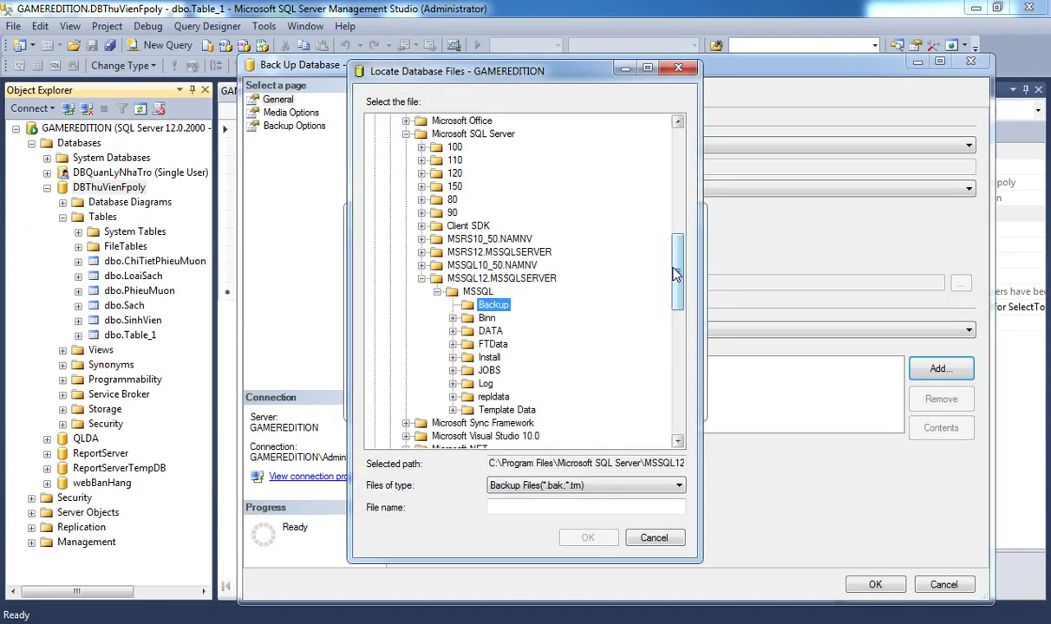
{"action": "left_click_drag", "start_coordinate": [675, 277], "coordinate": [675, 142]}
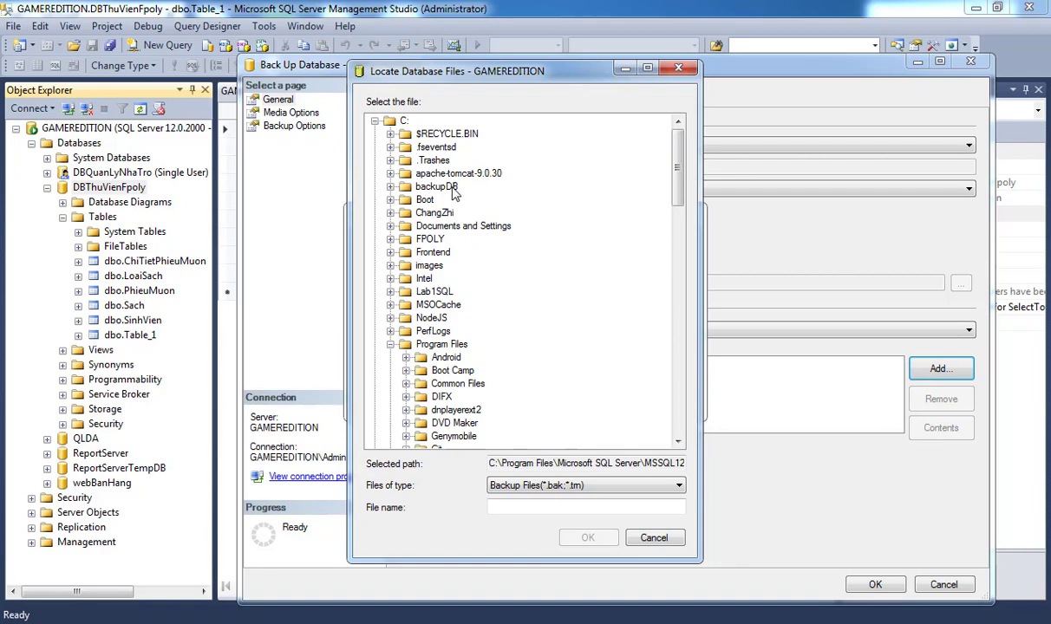
{"action": "double_click", "coordinate": [433, 186]}
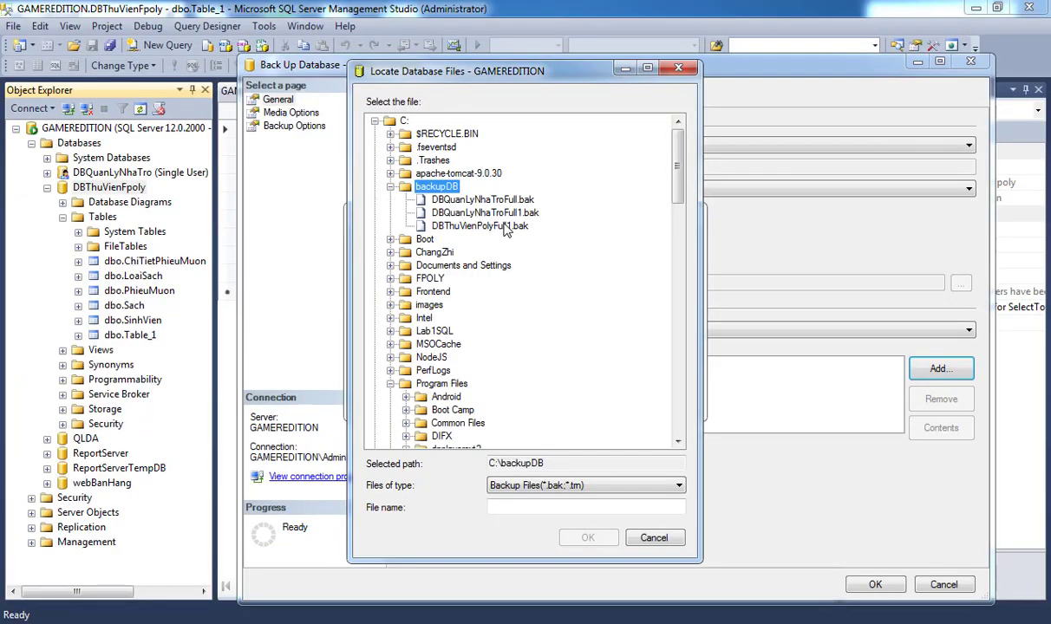
{"action": "left_click", "coordinate": [473, 219]}
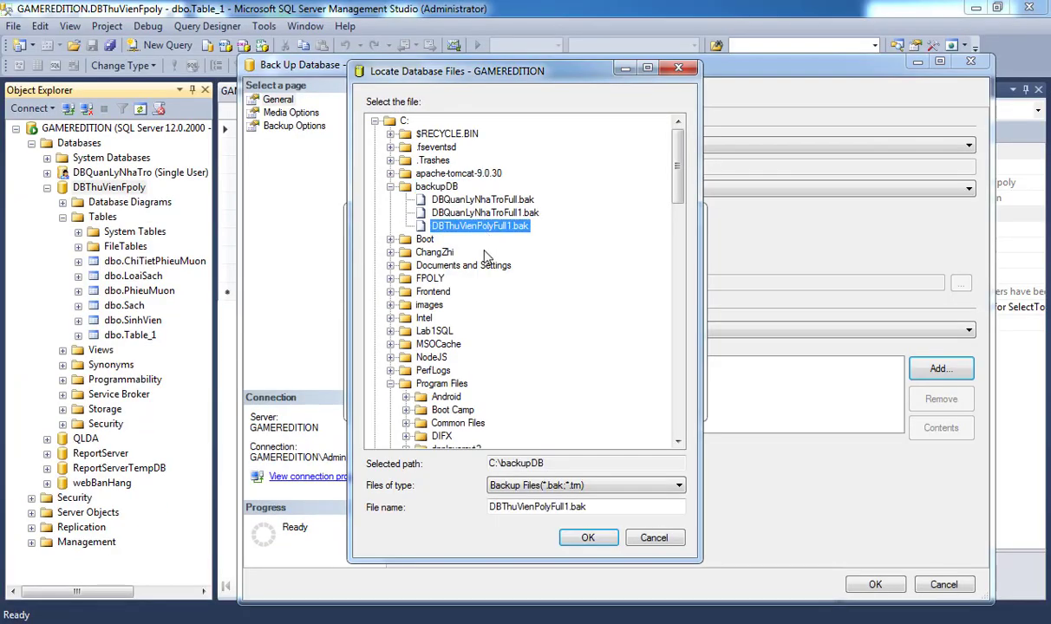
{"action": "left_click", "coordinate": [570, 506]}
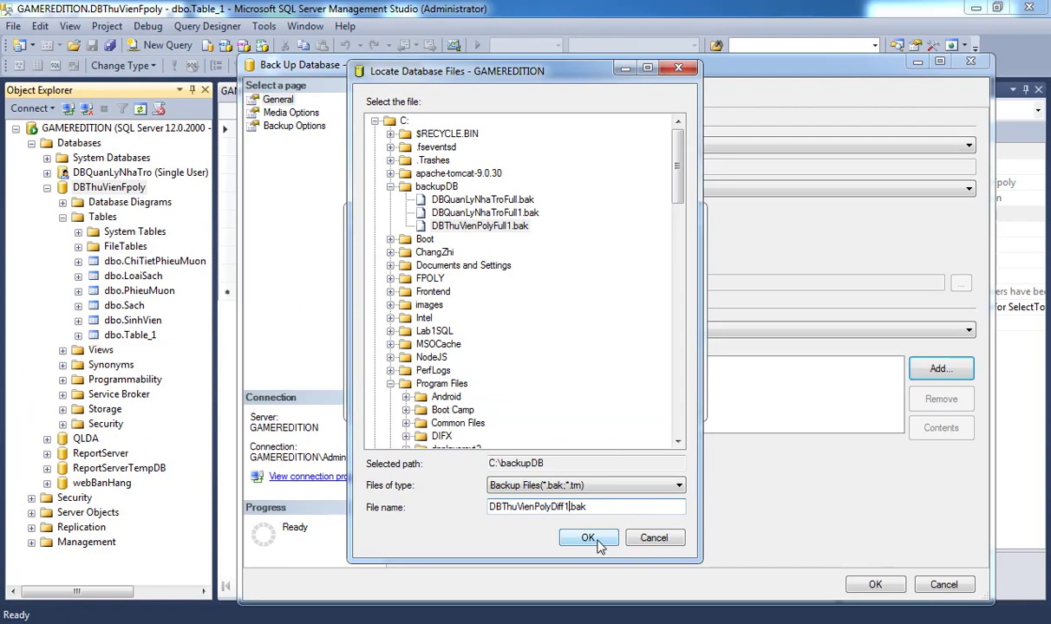
{"action": "left_click", "coordinate": [532, 508]}
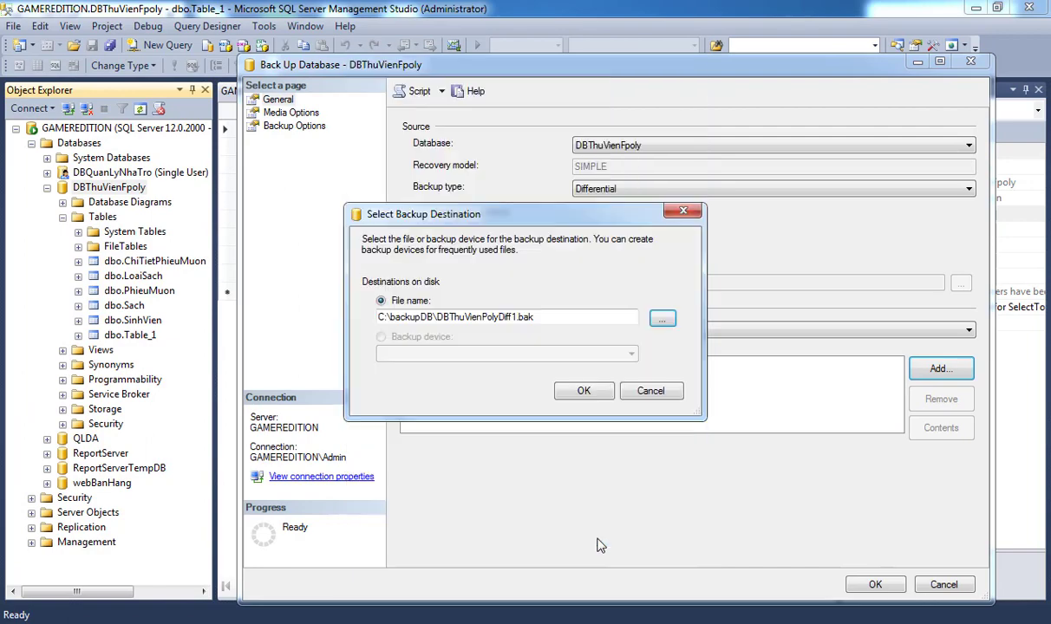
{"action": "left_click", "coordinate": [592, 392]}
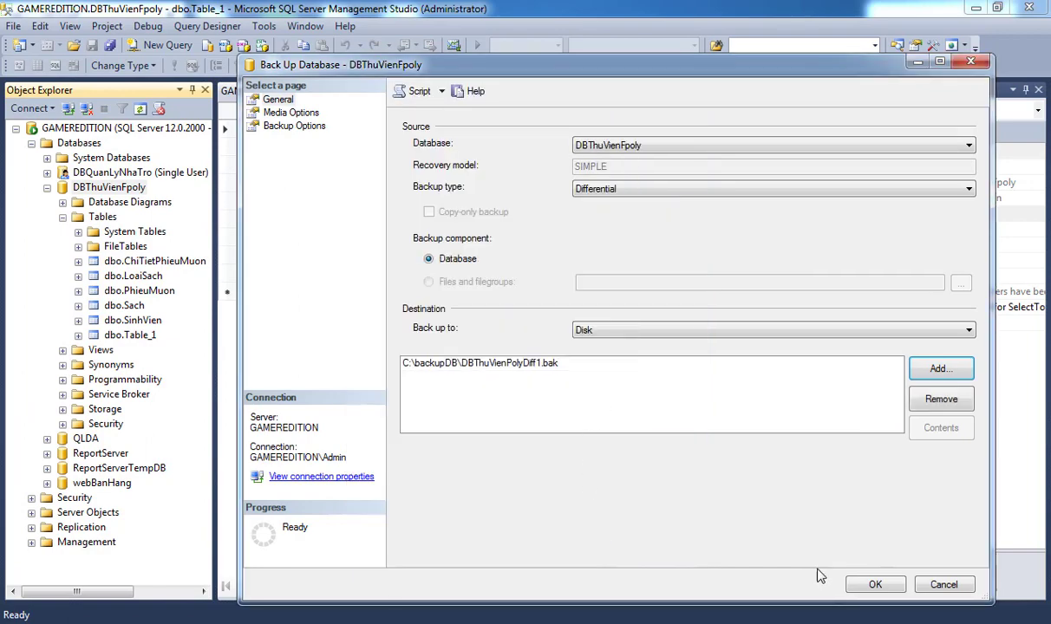
Run the differential backup and dismiss the success message.
{"action": "left_click", "coordinate": [869, 584]}
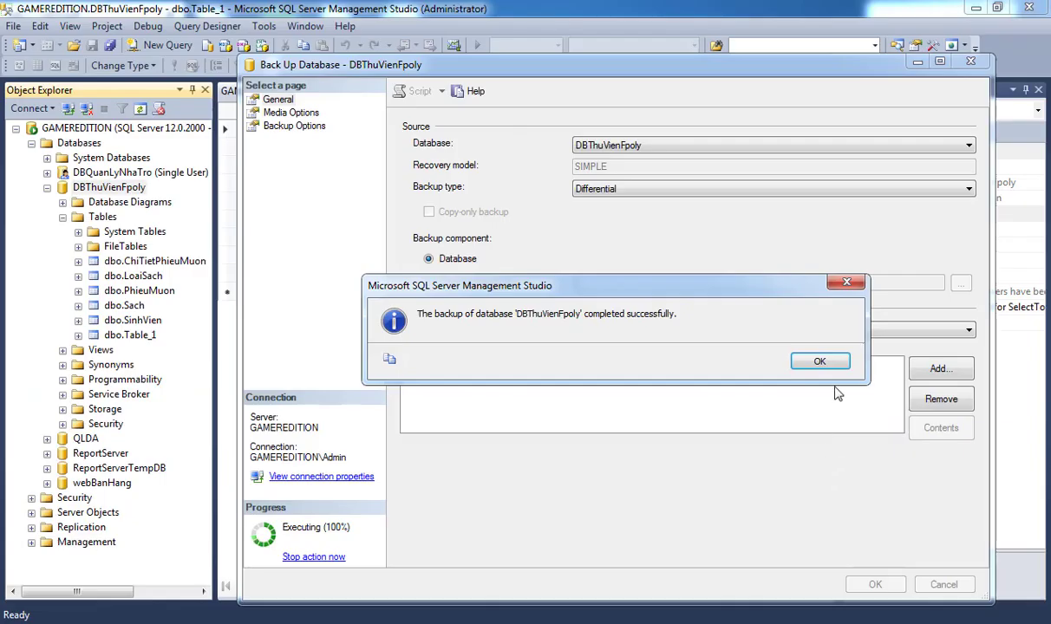
{"action": "left_click", "coordinate": [819, 361]}
{"action": "left_click", "coordinate": [104, 218]}
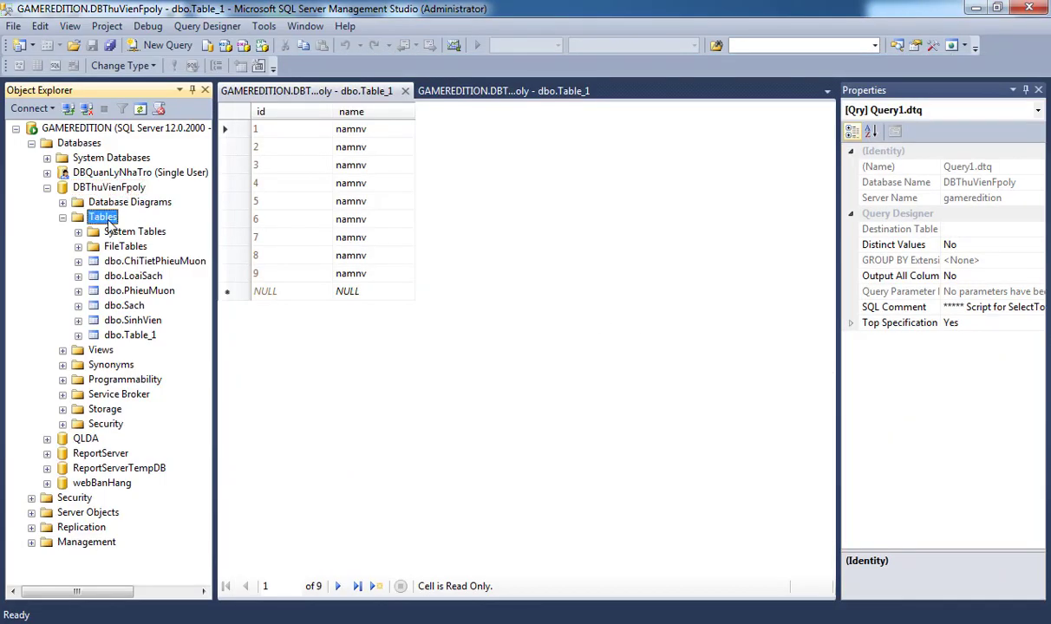
Start a new table with an id column of type int.
{"action": "right_click", "coordinate": [110, 224]}
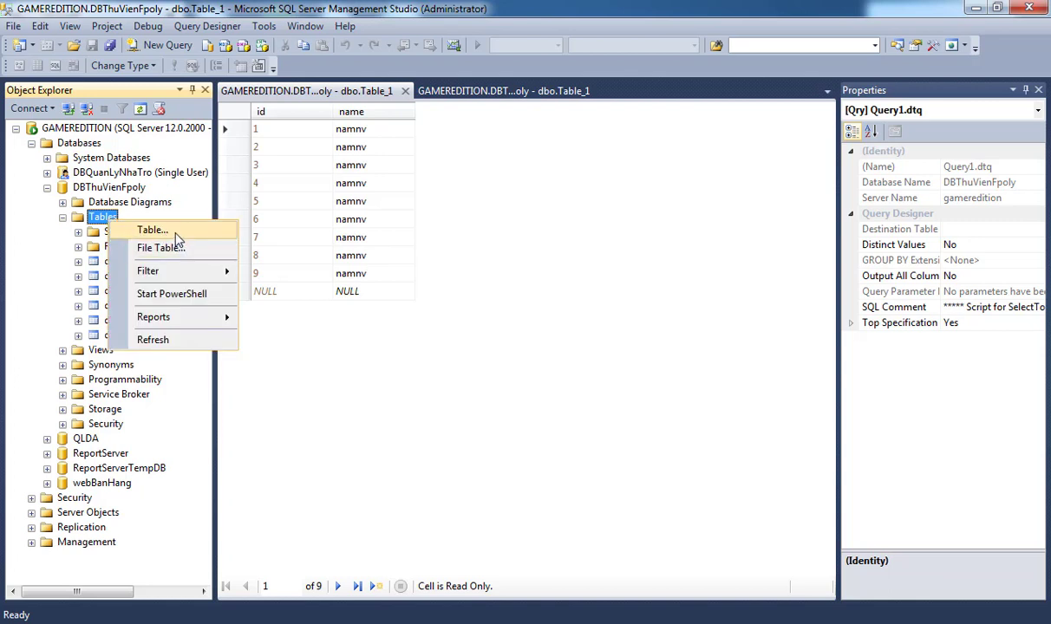
{"action": "left_click", "coordinate": [173, 231]}
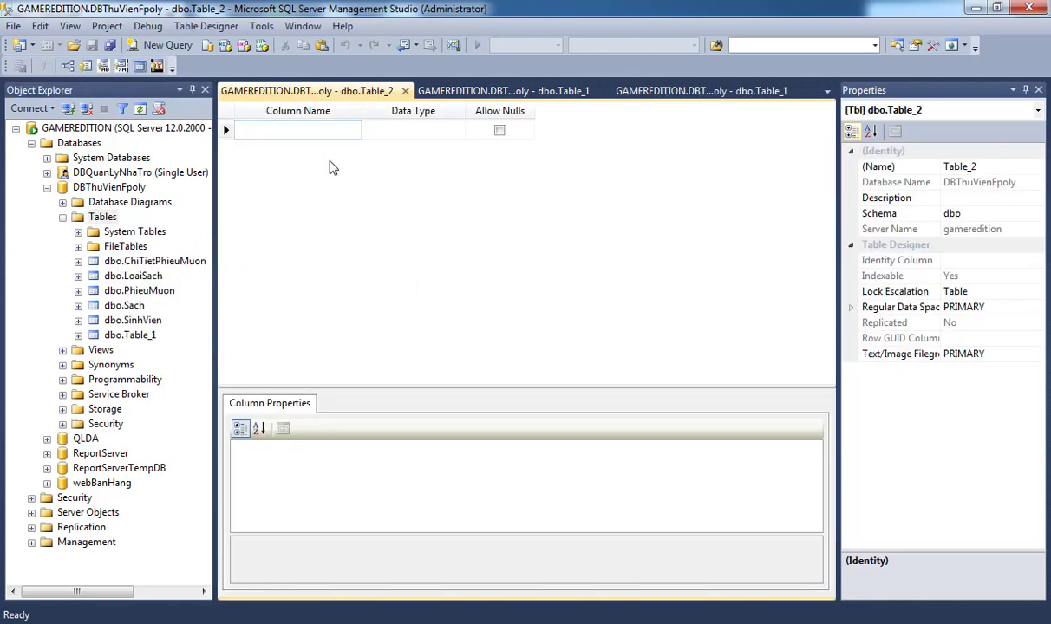
{"action": "type", "text": "id"}
{"action": "key", "text": "Tab"}
{"action": "type", "text": "int"}
{"action": "key", "text": "Tab"}
{"action": "key", "text": "Tab"}
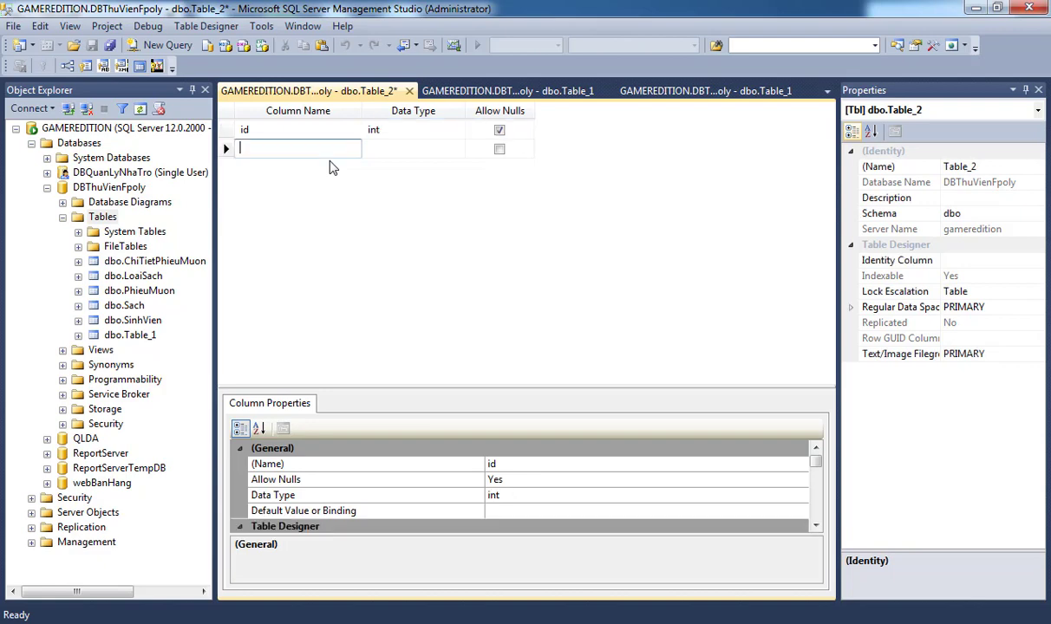
Add name, address and phone columns, each nvarchar(50).
{"action": "type", "text": "n"}
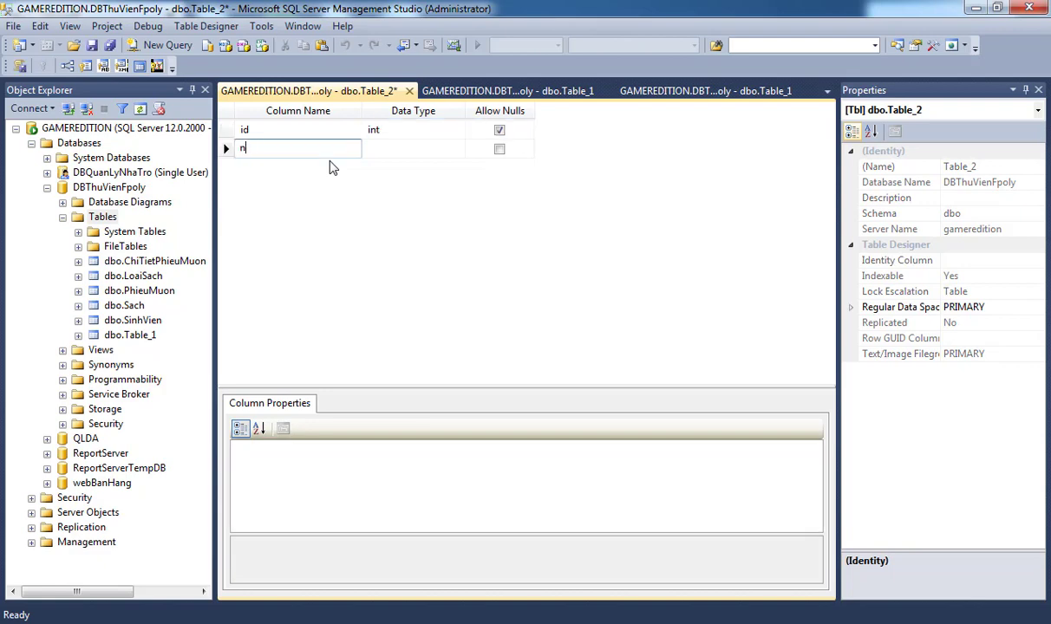
{"action": "type", "text": "ăme"}
{"action": "key", "text": "Tab"}
{"action": "type", "text": "nv"}
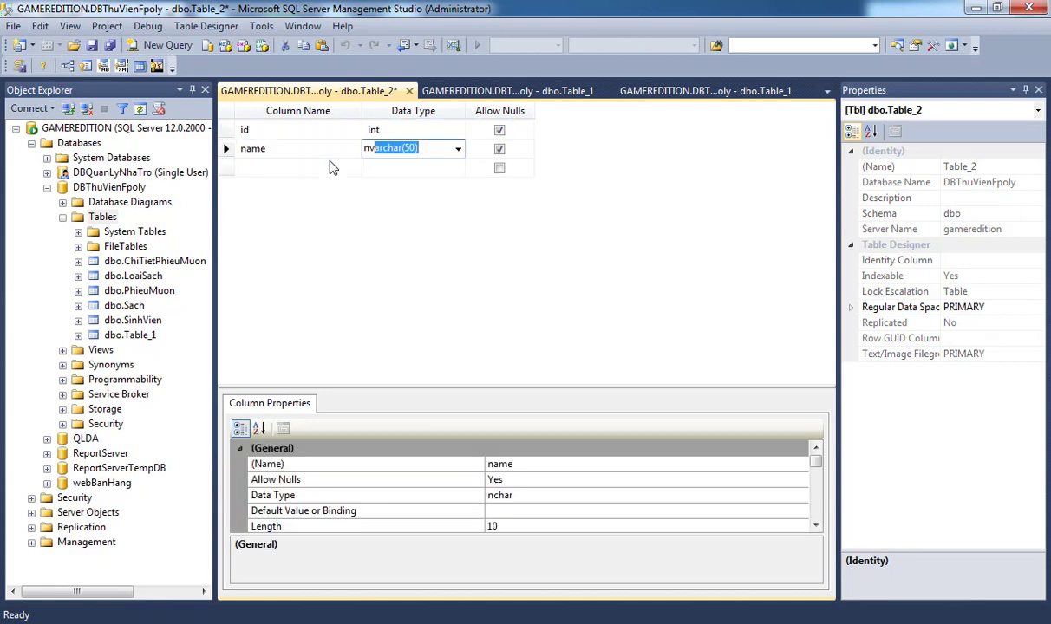
{"action": "key", "text": "Tab"}
{"action": "key", "text": "Tab"}
{"action": "type", "text": "ad"}
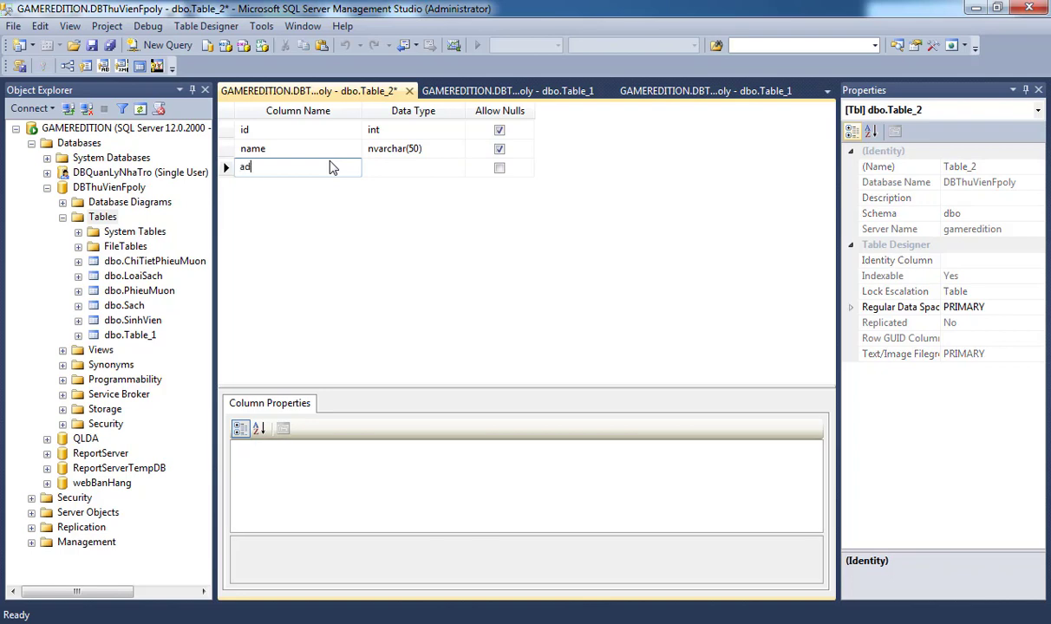
{"action": "type", "text": "dress"}
{"action": "key", "text": "Tab"}
{"action": "type", "text": "nv"}
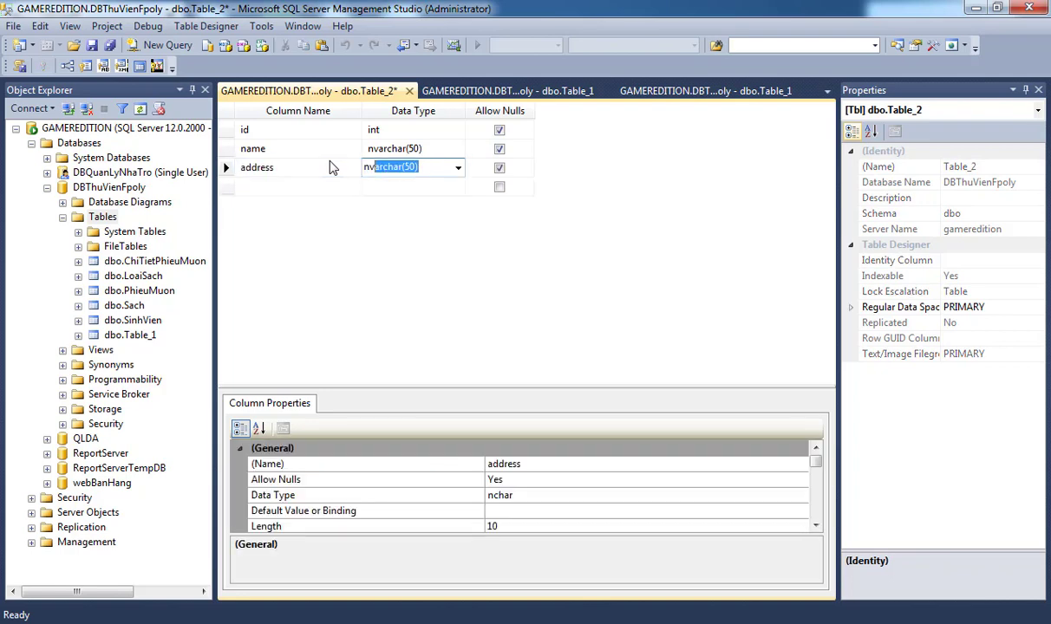
{"action": "key", "text": "Tab"}
{"action": "key", "text": "Tab"}
{"action": "type", "text": "phone"}
{"action": "key", "text": "Tab"}
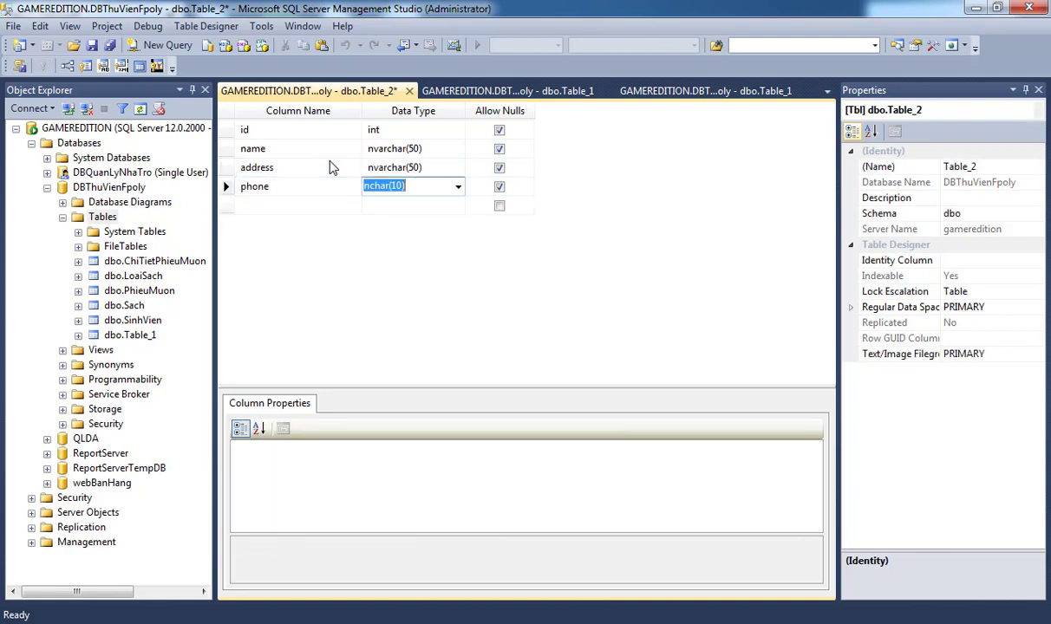
{"action": "type", "text": "nvar"}
{"action": "key", "text": "Tab"}
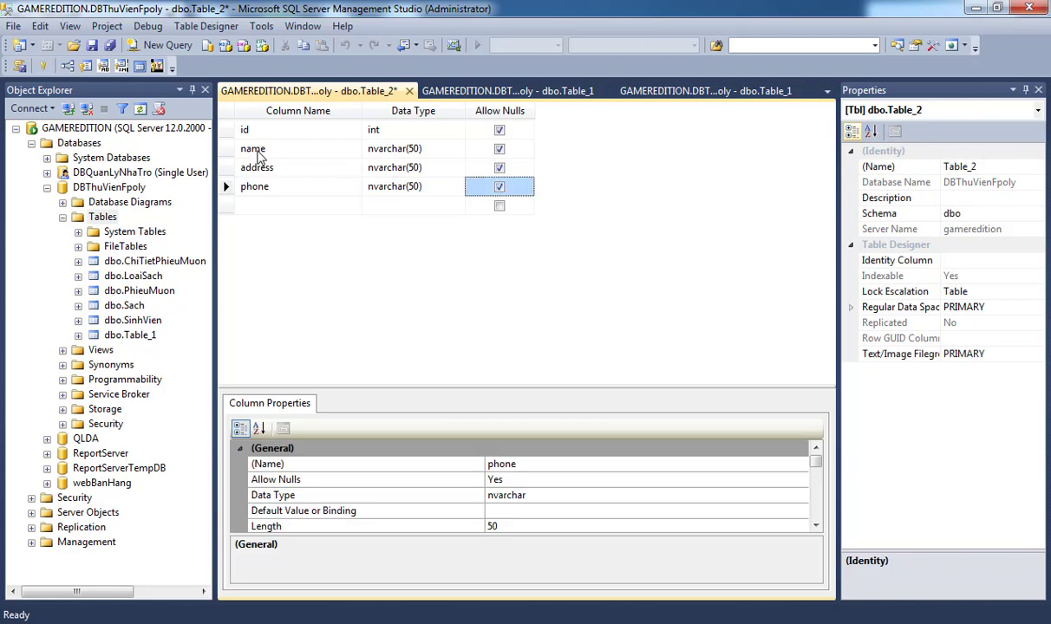
Make id the primary key and an auto-incrementing identity column.
{"action": "left_click", "coordinate": [227, 130]}
{"action": "right_click", "coordinate": [226, 130]}
{"action": "left_click", "coordinate": [278, 144]}
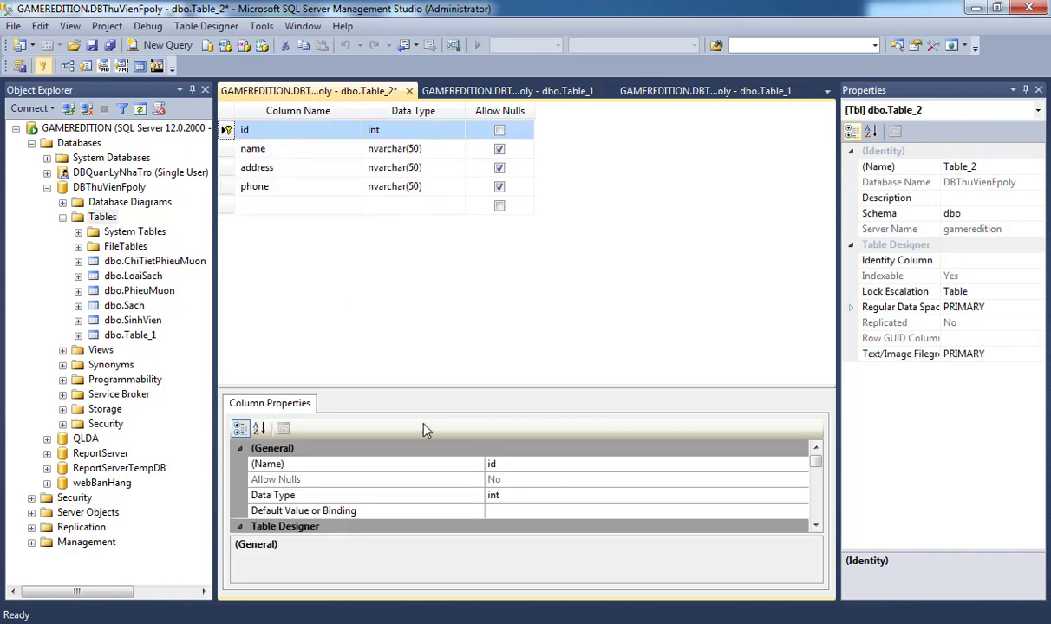
{"action": "left_click_drag", "start_coordinate": [508, 385], "coordinate": [510, 224]}
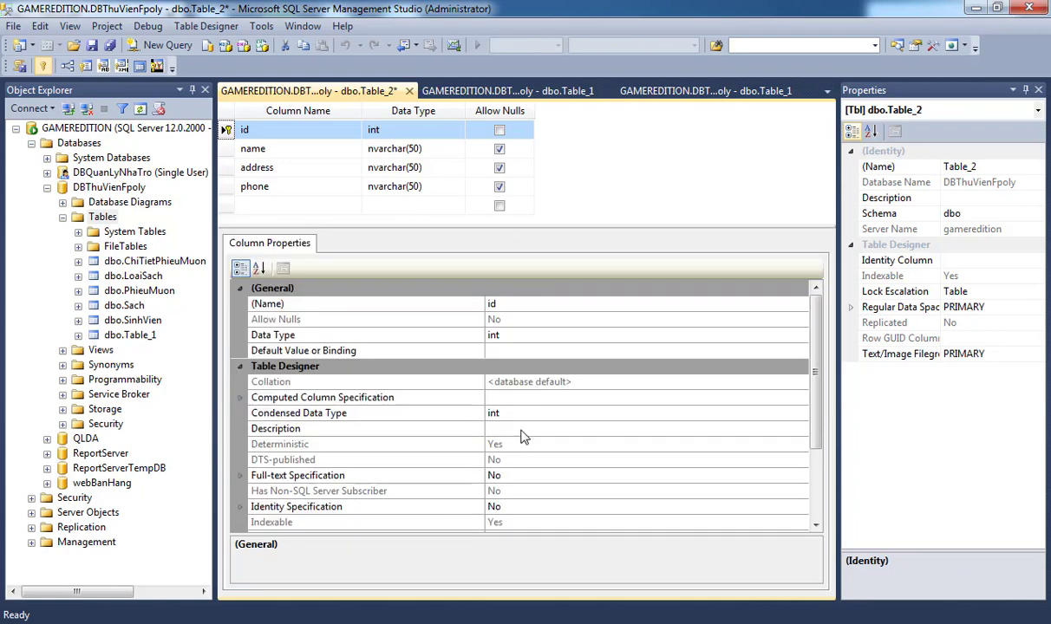
{"action": "left_click", "coordinate": [241, 506]}
{"action": "double_click", "coordinate": [518, 524]}
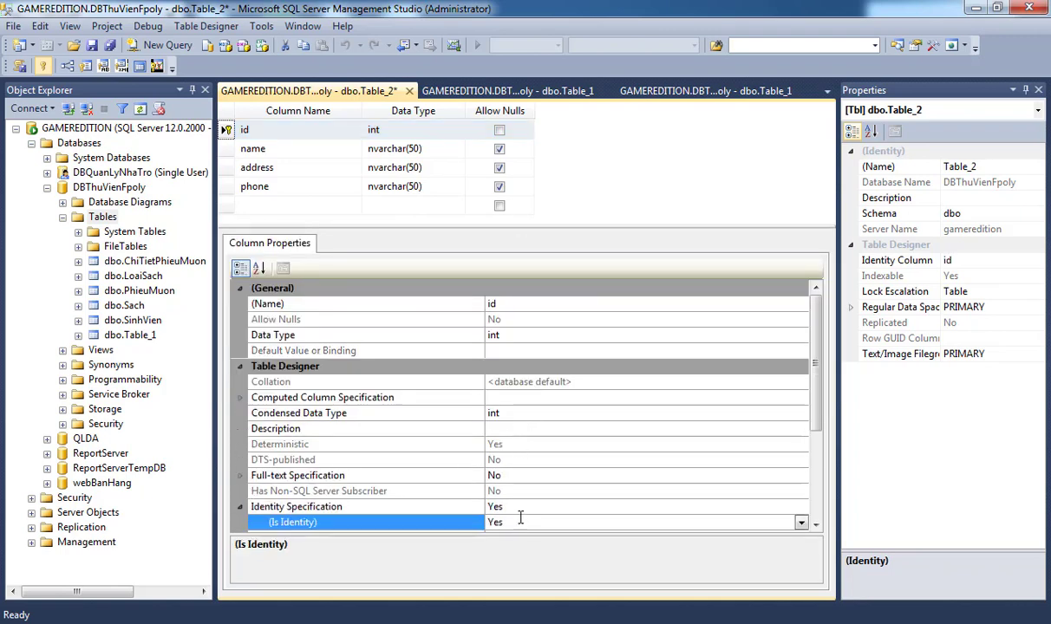
{"action": "scroll", "coordinate": [544, 488], "scroll_direction": "down", "scroll_amount": 1}
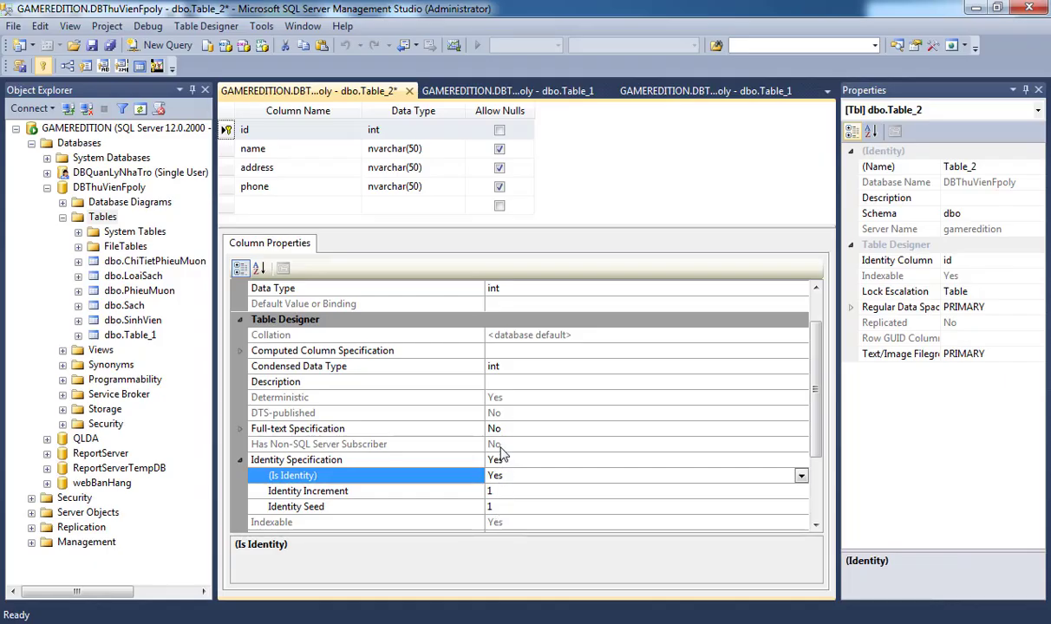
Save the table design as Table_2.
{"action": "key", "text": "ctrl+s"}
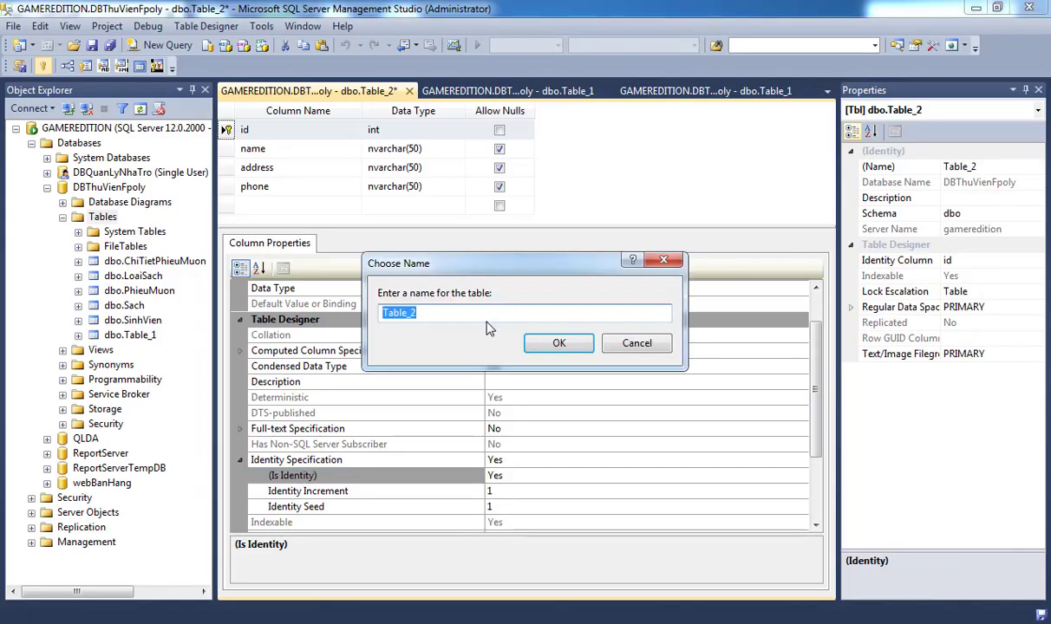
{"action": "left_click", "coordinate": [486, 321]}
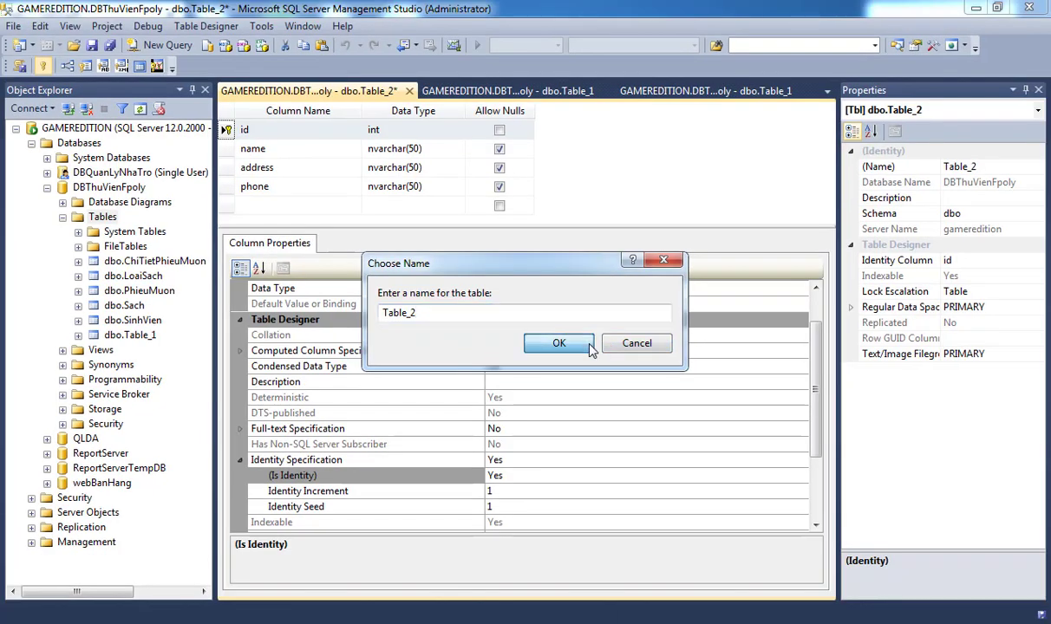
{"action": "left_click", "coordinate": [659, 357]}
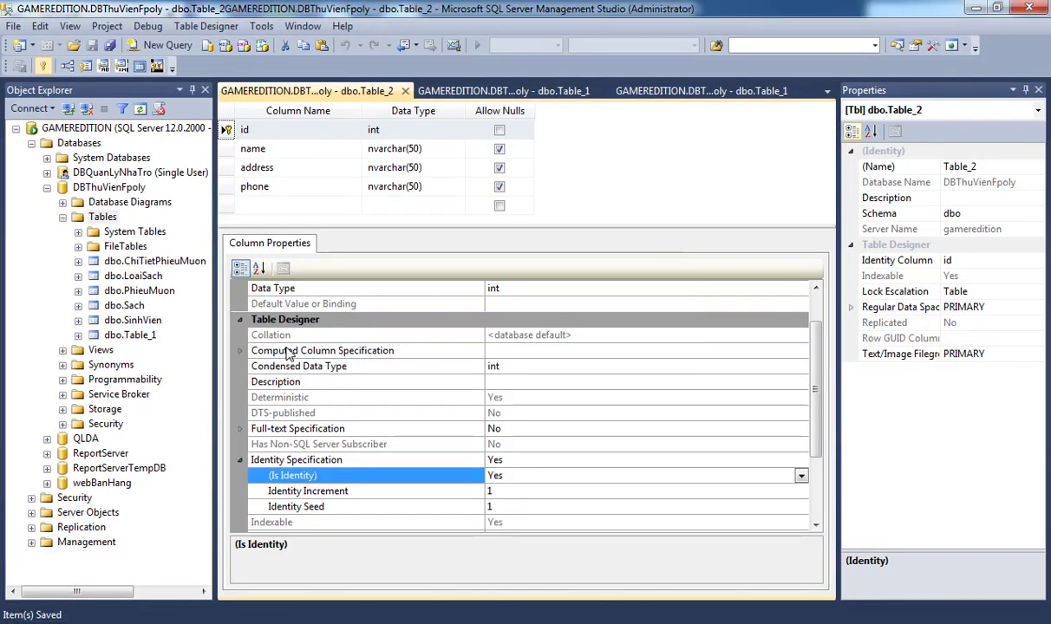
Refresh the Tables list and open dbo.Table_2 with Edit Top 200 Rows.
{"action": "left_click", "coordinate": [102, 218]}
{"action": "right_click", "coordinate": [107, 218]}
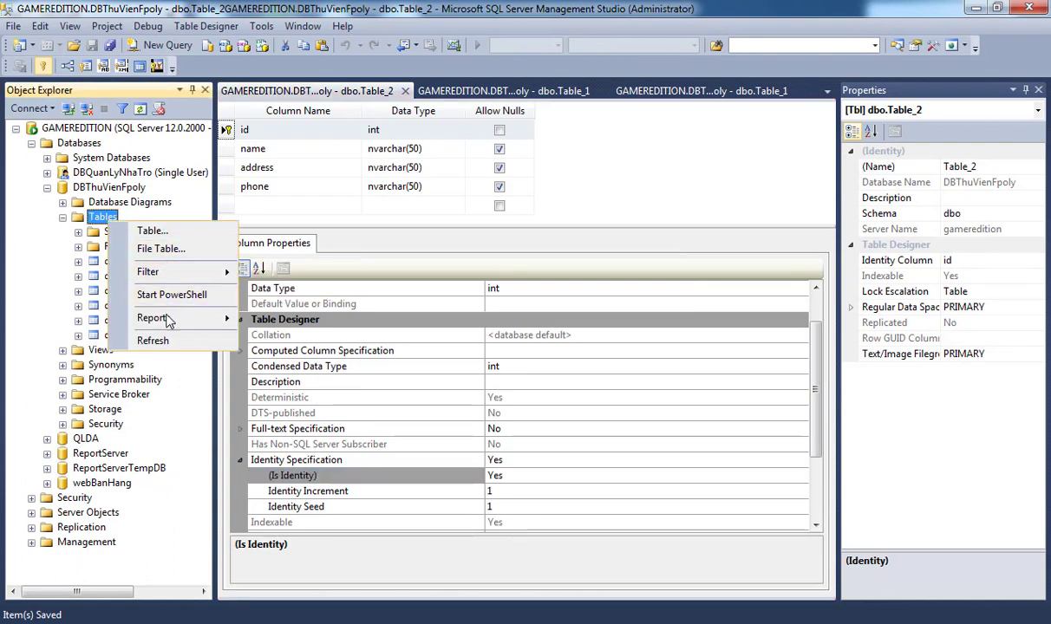
{"action": "left_click", "coordinate": [154, 341]}
{"action": "left_click", "coordinate": [149, 354]}
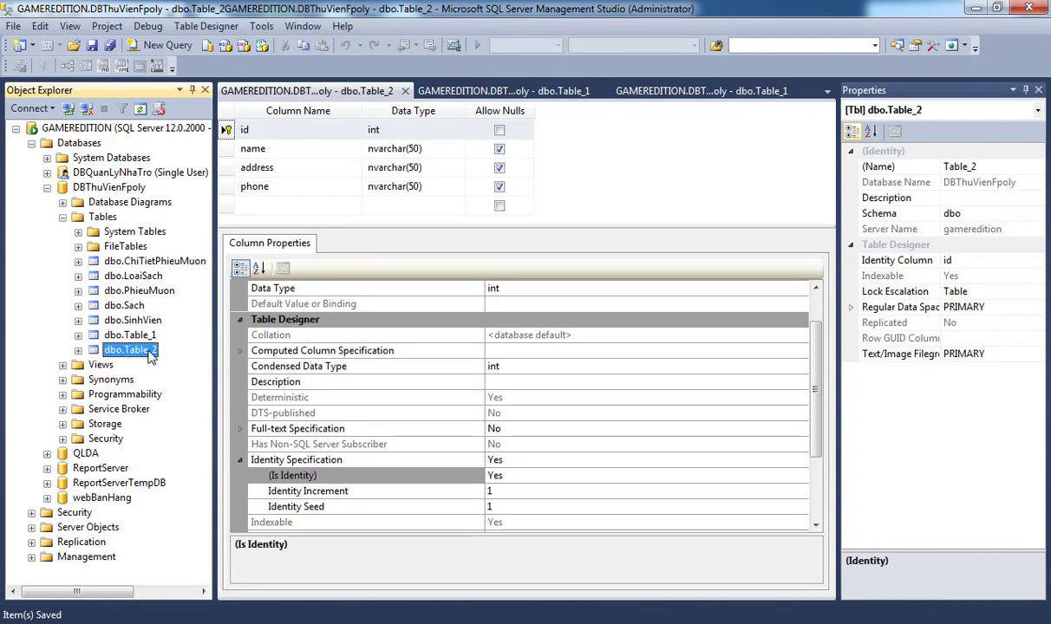
{"action": "right_click", "coordinate": [151, 357]}
{"action": "left_click", "coordinate": [174, 378]}
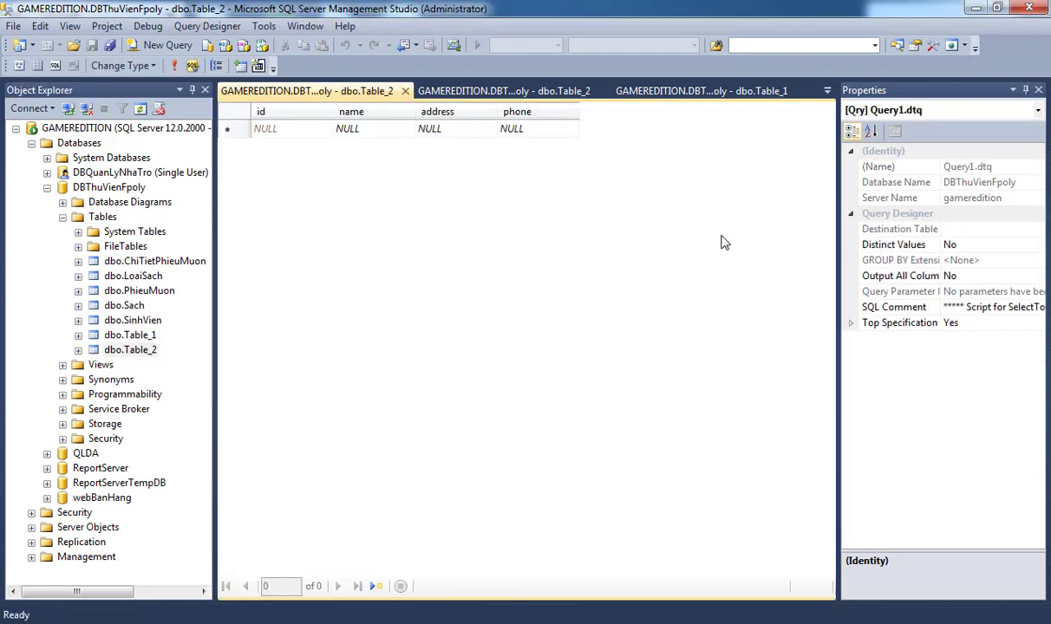
Enter a first record with a sample name, address Da Nang and a phone number.
{"action": "left_click", "coordinate": [297, 131]}
{"action": "left_click", "coordinate": [363, 132]}
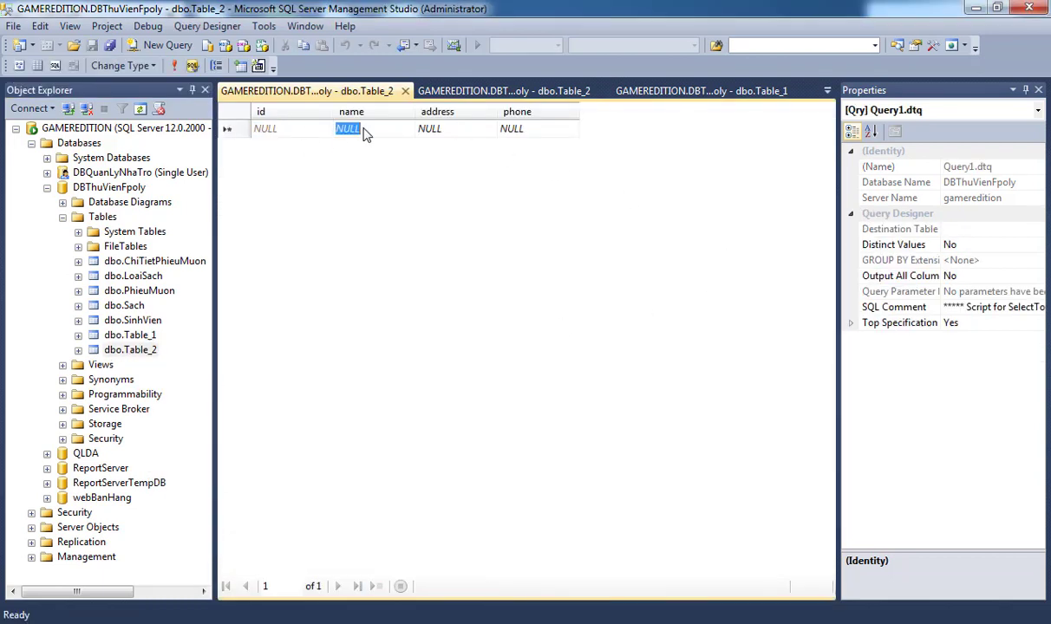
{"action": "type", "text": "Namn"}
{"action": "key", "text": "Tab"}
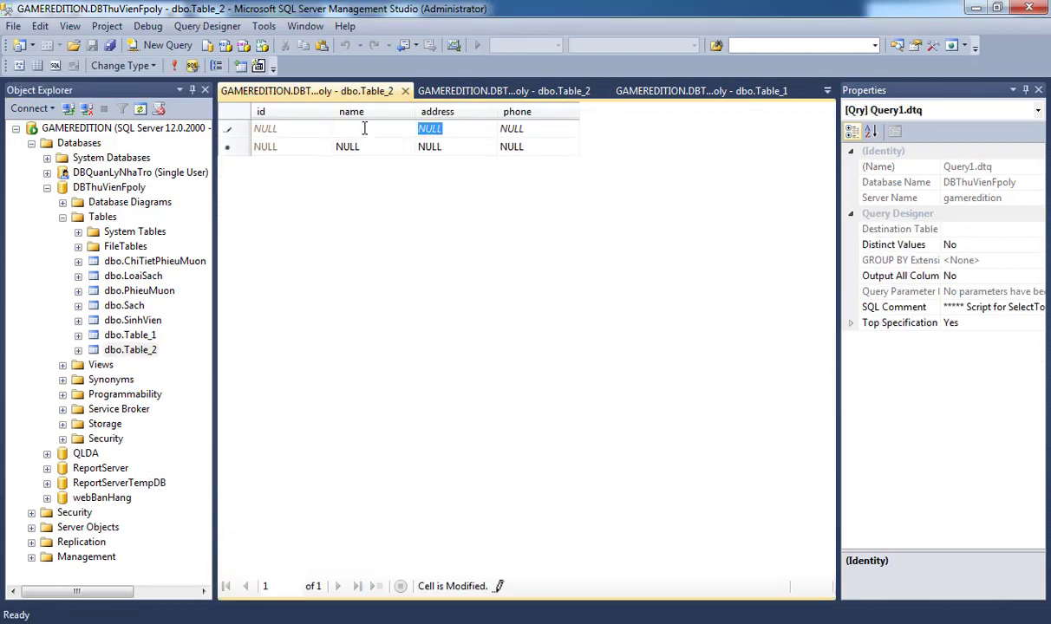
{"action": "type", "text": "Da Nang"}
{"action": "key", "text": "Tab"}
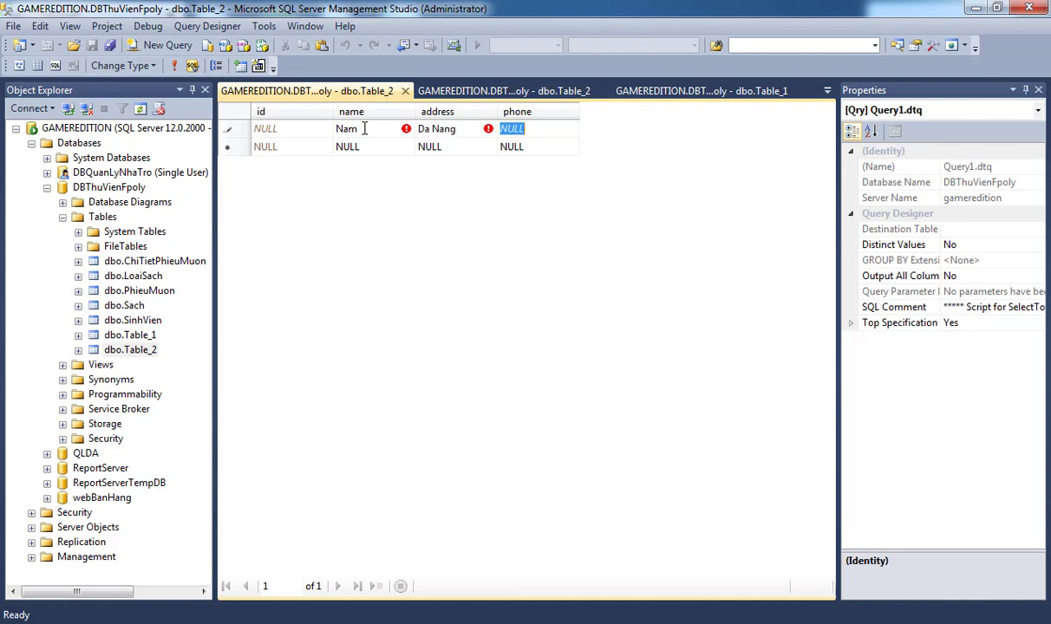
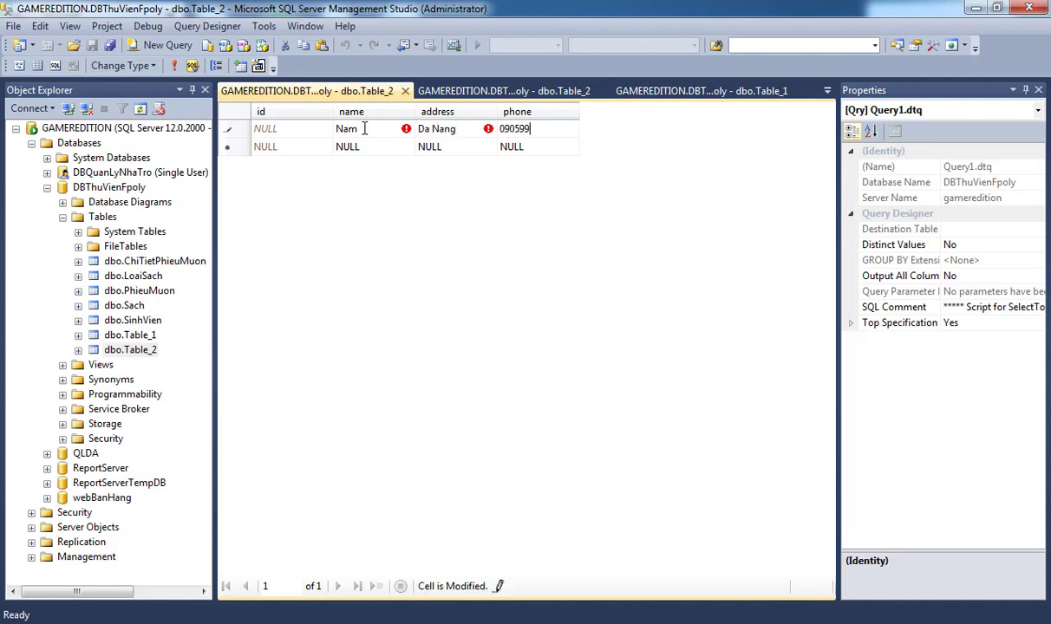
{"action": "key", "text": "Return"}
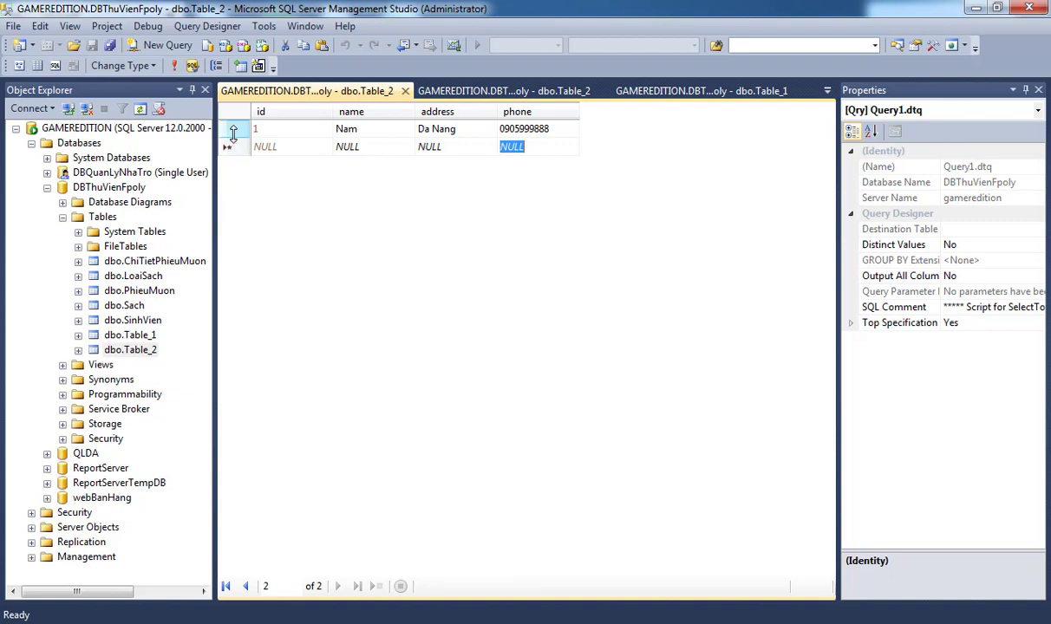
Paste several copies of the first record and reload the grid.
{"action": "left_click", "coordinate": [228, 130]}
{"action": "left_click", "coordinate": [228, 148]}
{"action": "key", "text": "ctrl+v"}
{"action": "key", "text": "ctrl+v"}
{"action": "key", "text": "ctrl+v"}
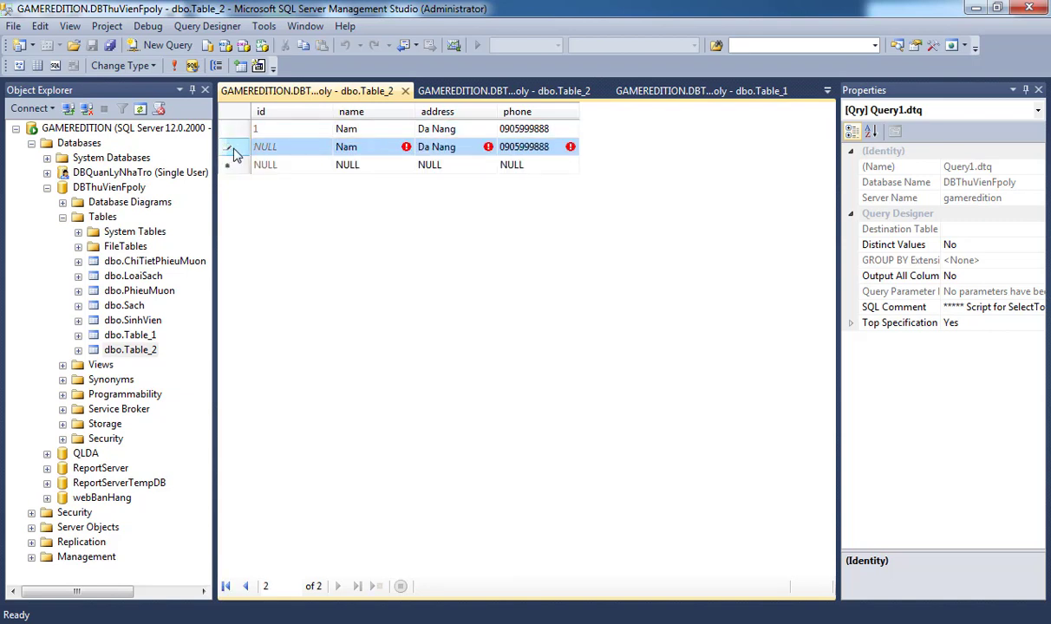
{"action": "key", "text": "ctrl+v"}
{"action": "key", "text": "ctrl+v"}
{"action": "key", "text": "ctrl+v"}
{"action": "key", "text": "ctrl+v"}
{"action": "key", "text": "ctrl+v"}
{"action": "key", "text": "ctrl+v"}
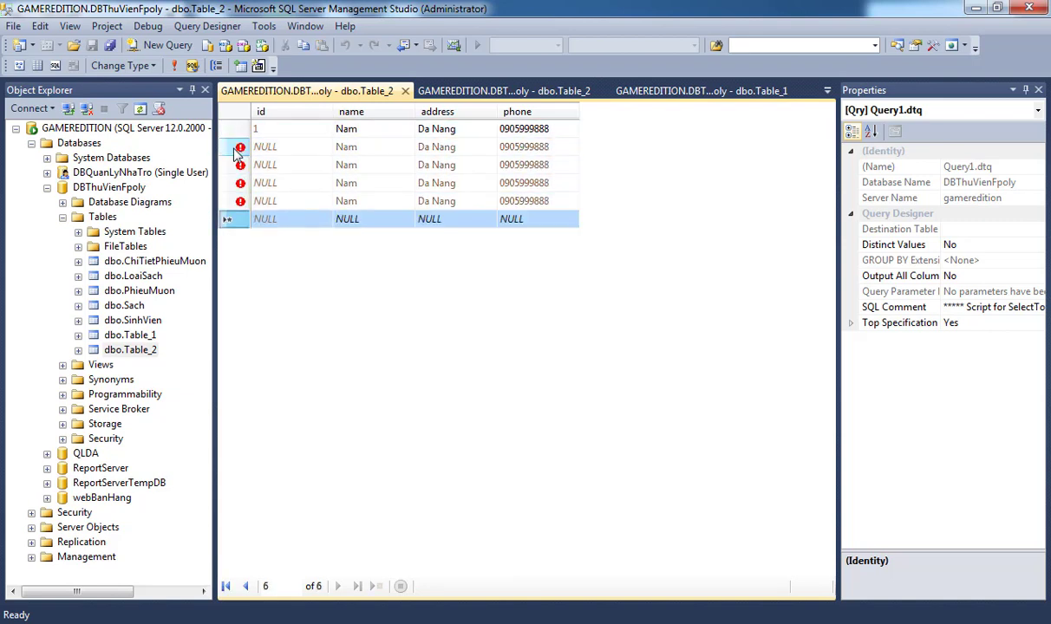
{"action": "key", "text": "ctrl+v"}
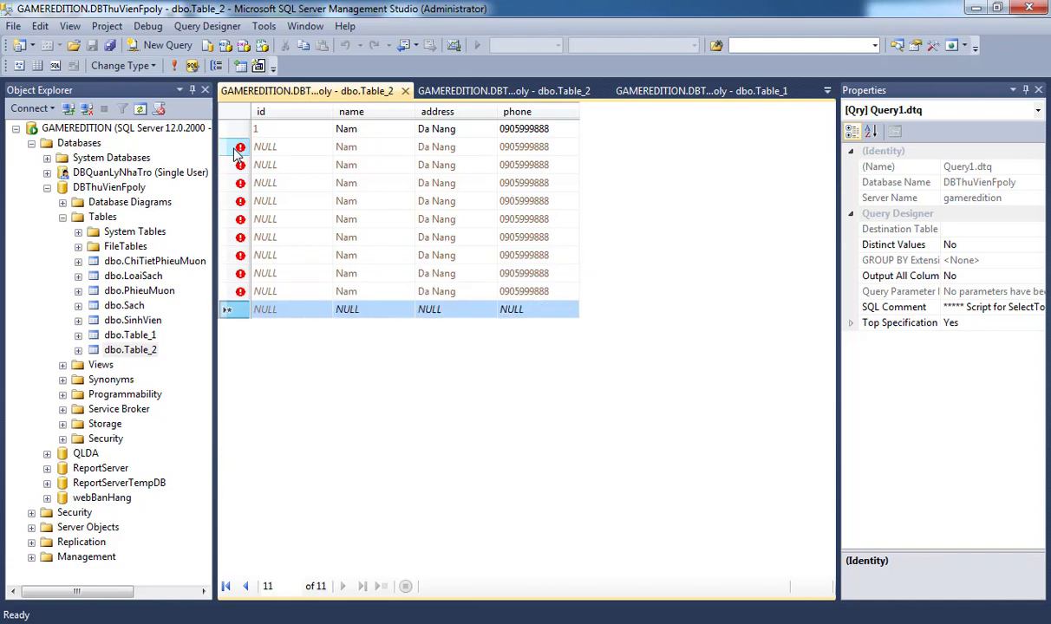
{"action": "left_click", "coordinate": [173, 66]}
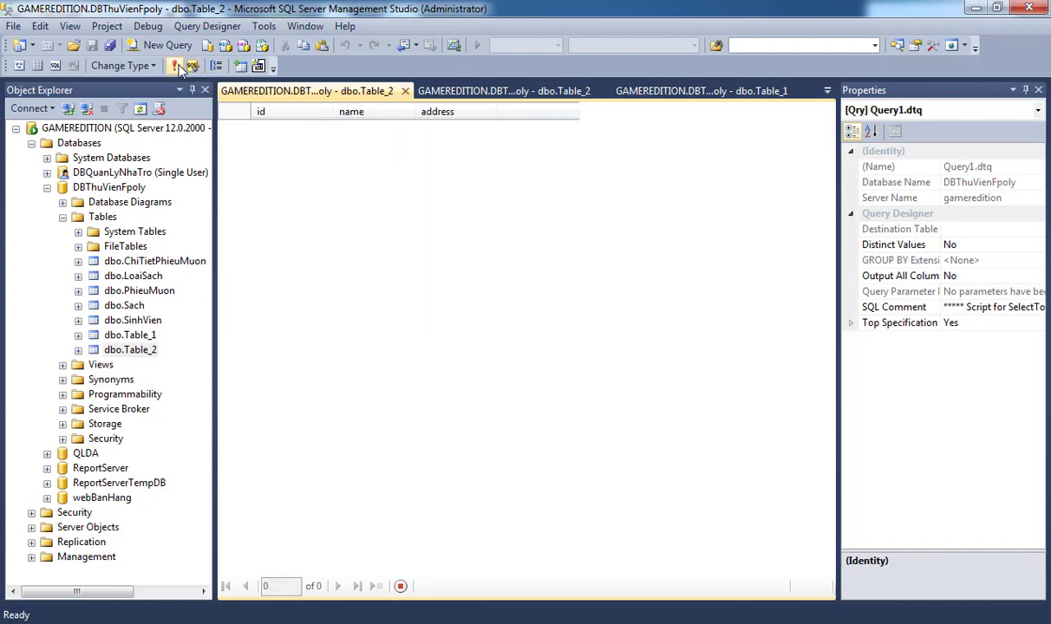
Copy records 1–10, paste them repeatedly and reload to show 150 rows.
{"action": "left_click_drag", "start_coordinate": [228, 130], "coordinate": [243, 298]}
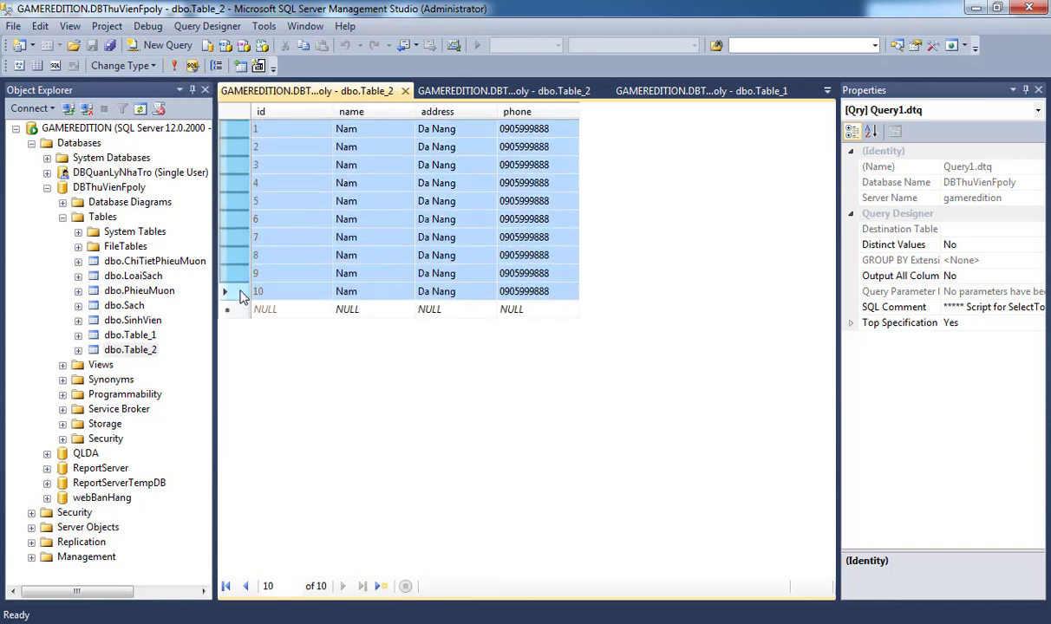
{"action": "left_click", "coordinate": [236, 309]}
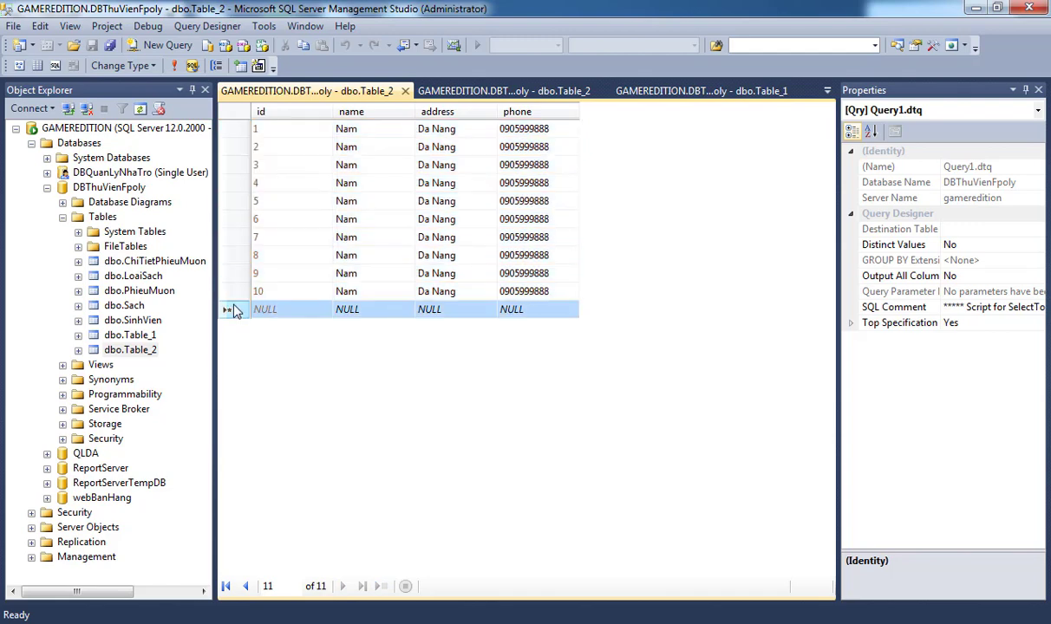
{"action": "key", "text": "ctrl+v"}
{"action": "key", "text": "ctrl+v"}
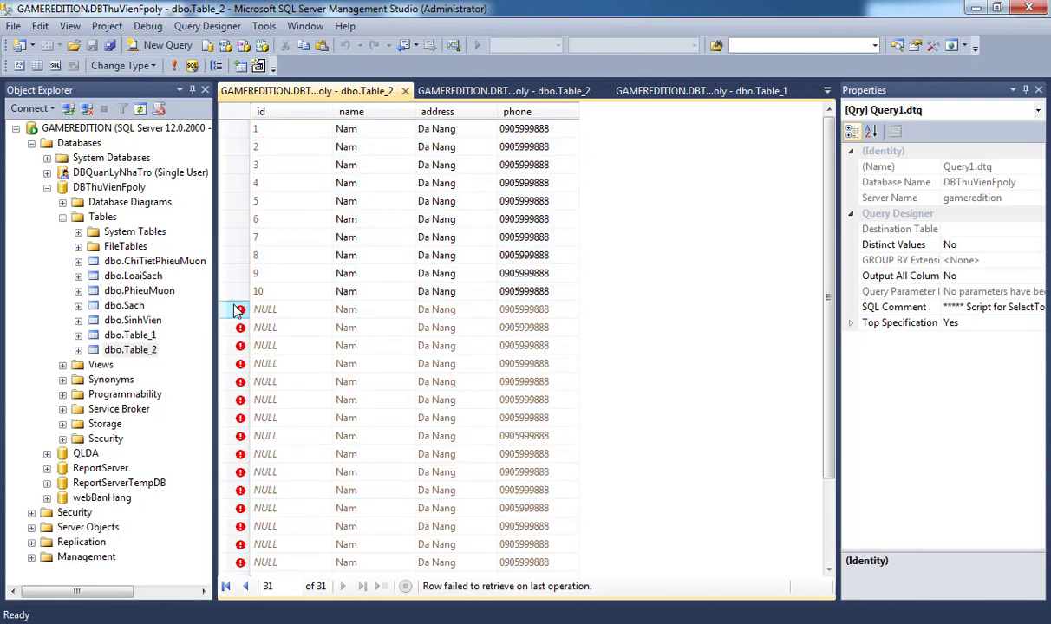
{"action": "key", "text": "ctrl+v"}
{"action": "key", "text": "ctrl+v"}
{"action": "key", "text": "ctrl+v"}
{"action": "key", "text": "ctrl+v"}
{"action": "key", "text": "ctrl+v"}
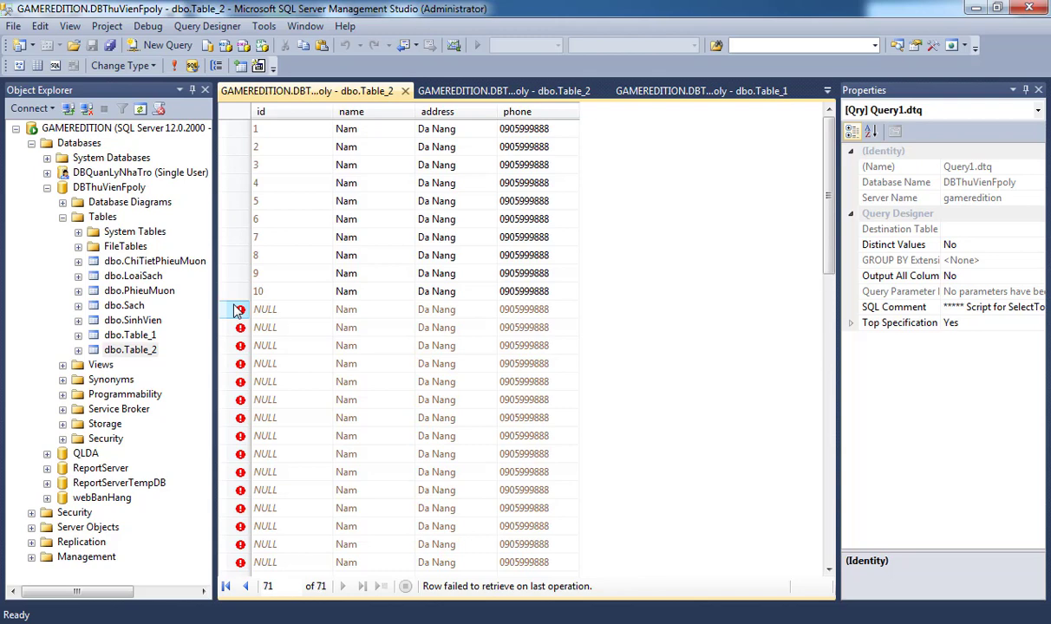
{"action": "key", "text": "ctrl+v"}
{"action": "key", "text": "ctrl+v"}
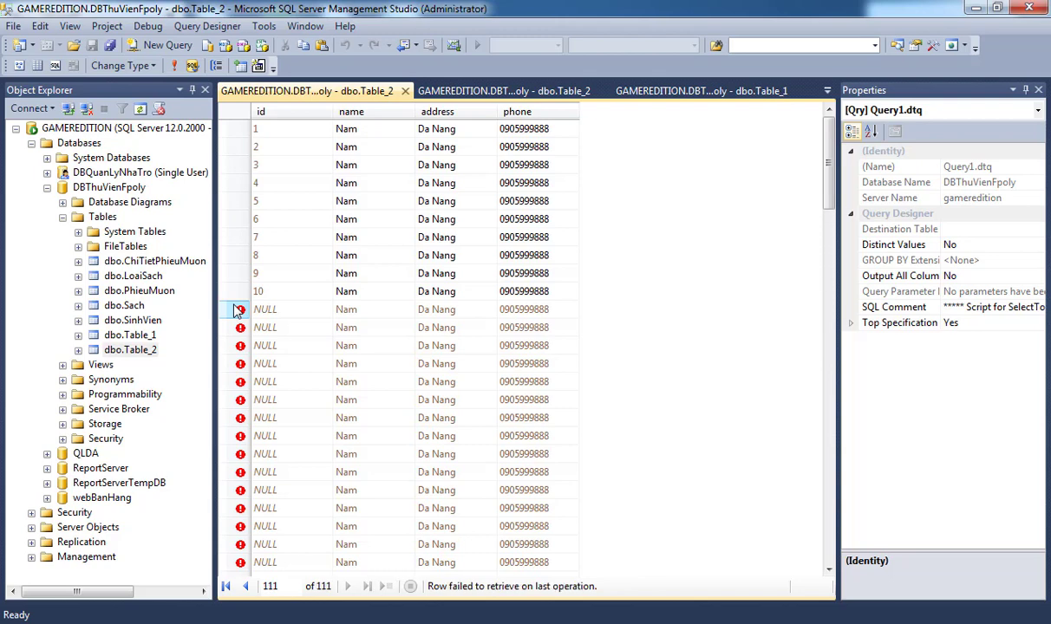
{"action": "left_click", "coordinate": [173, 66]}
{"action": "left_click_drag", "start_coordinate": [828, 151], "coordinate": [828, 525]}
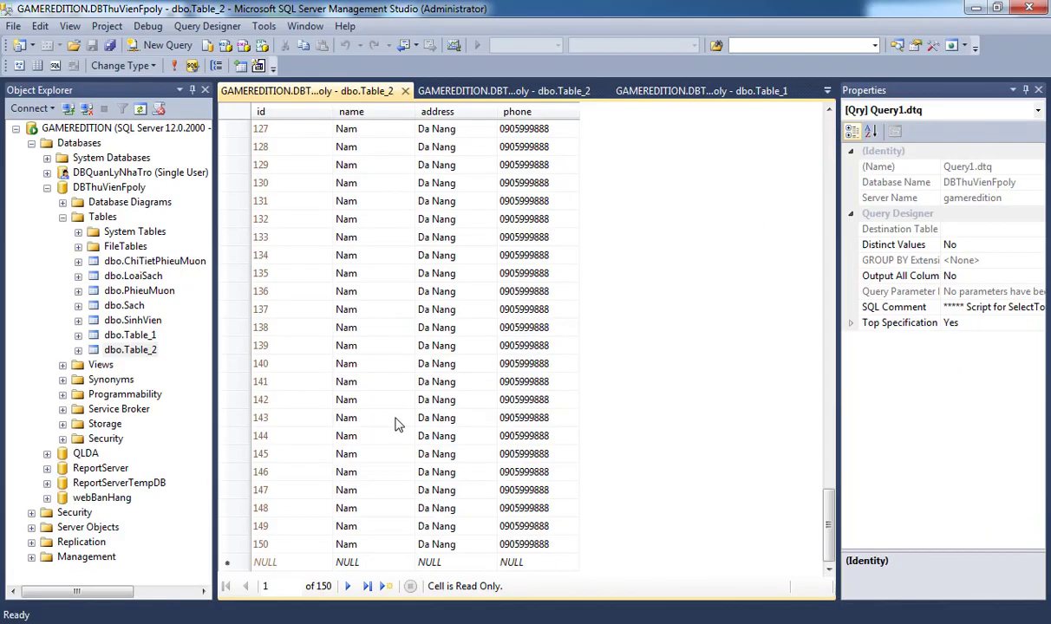
{"action": "left_click", "coordinate": [111, 189]}
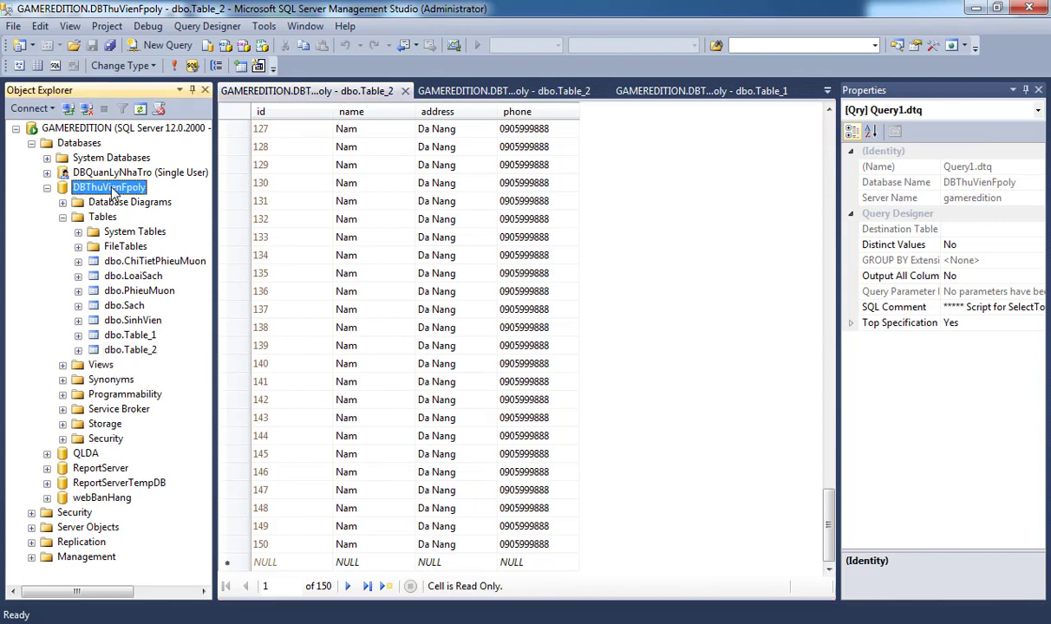
Start a differential backup of DBThuVienFpoly and remove the old Diff1 destination.
{"action": "right_click", "coordinate": [131, 188]}
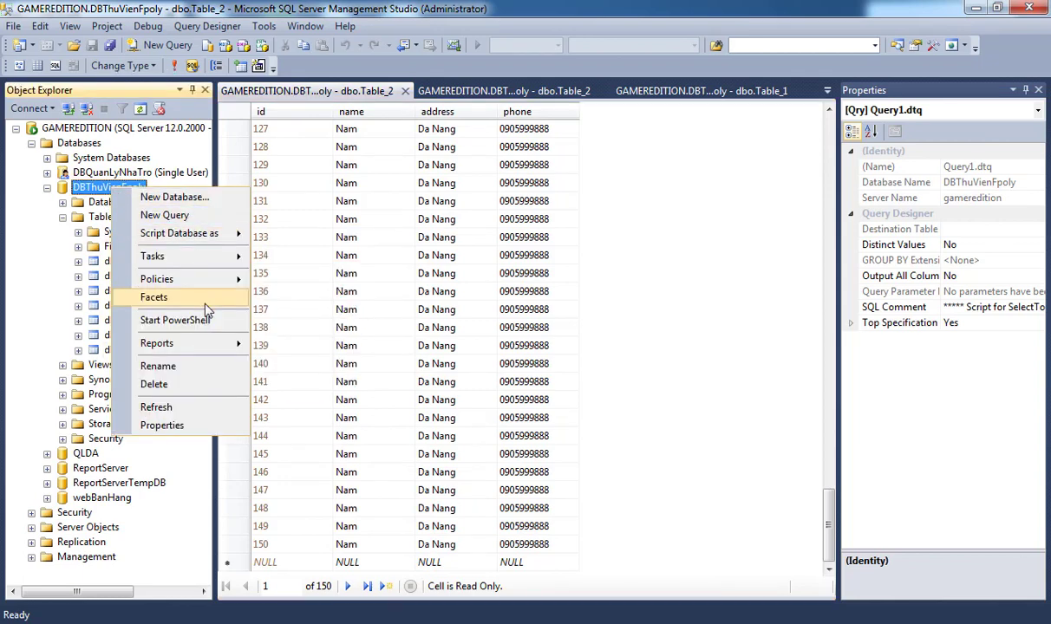
{"action": "mouse_move", "coordinate": [227, 257]}
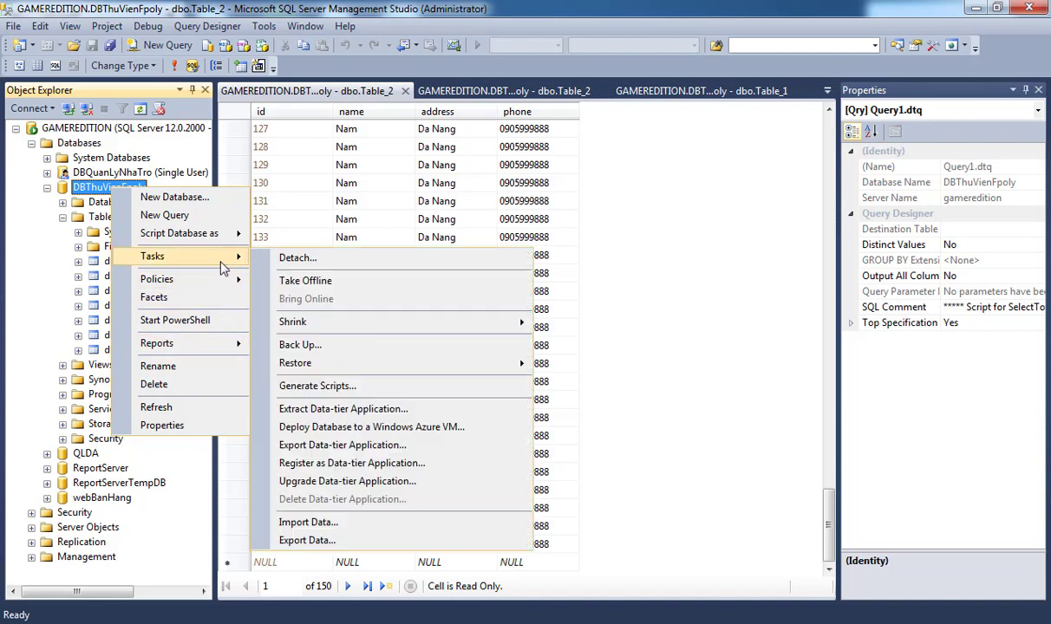
{"action": "left_click", "coordinate": [329, 347]}
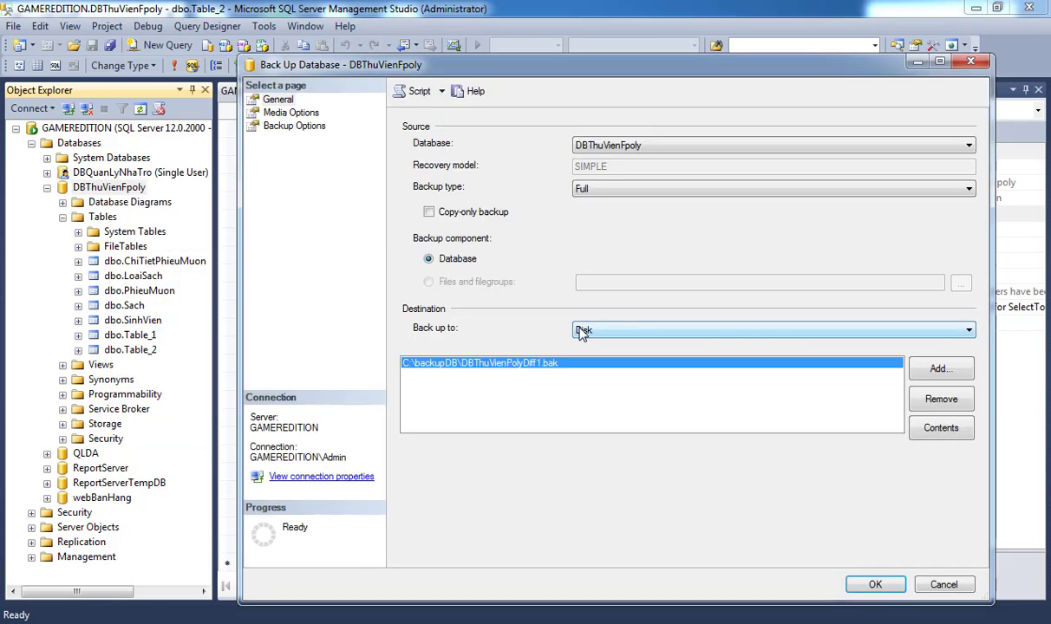
{"action": "left_click", "coordinate": [581, 188]}
{"action": "left_click", "coordinate": [616, 216]}
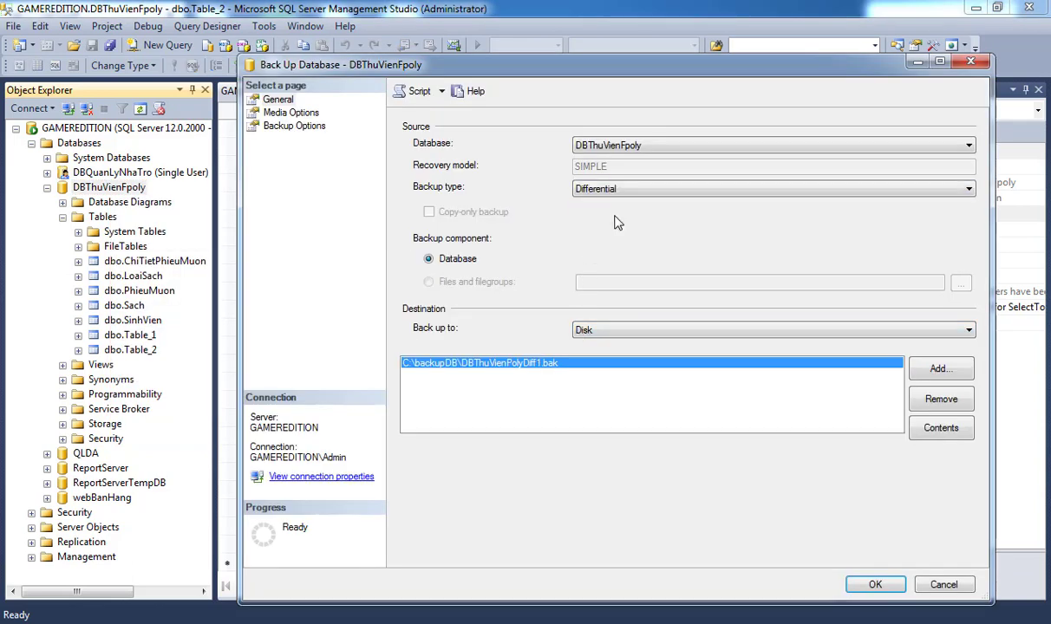
{"action": "left_click", "coordinate": [952, 404]}
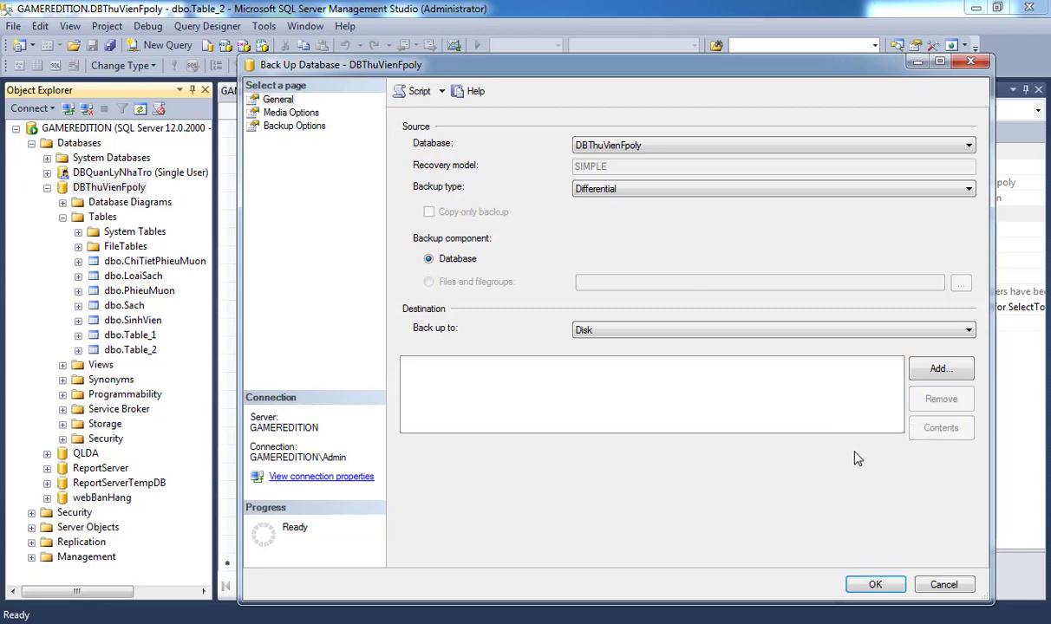
Back up to C:\backupDB\DBThuVienPolyDiff2.bak and acknowledge the success message.
{"action": "left_click", "coordinate": [932, 369]}
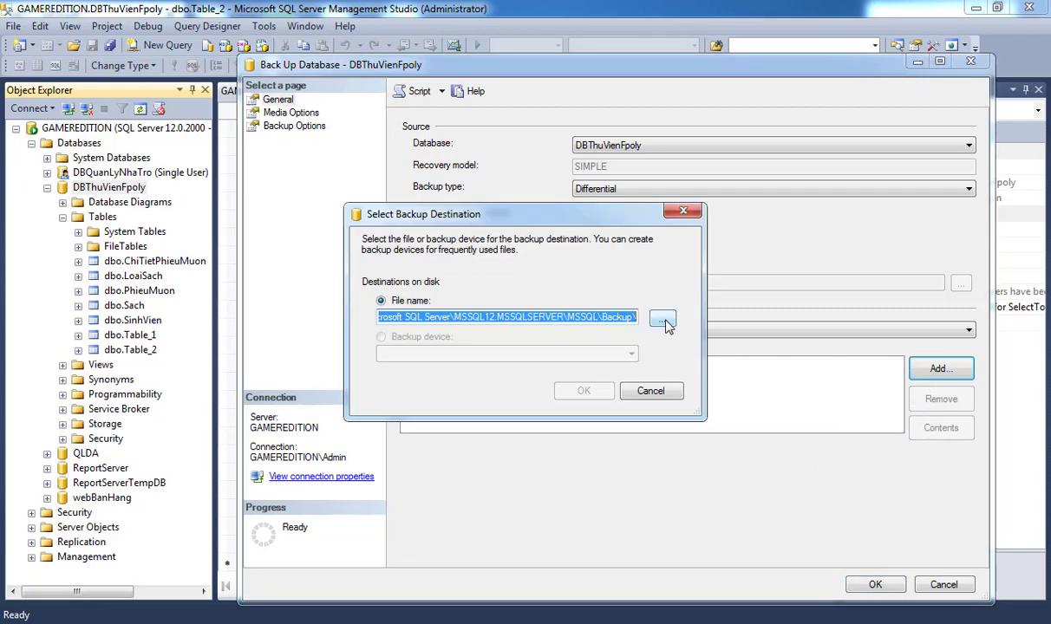
{"action": "left_click", "coordinate": [662, 319]}
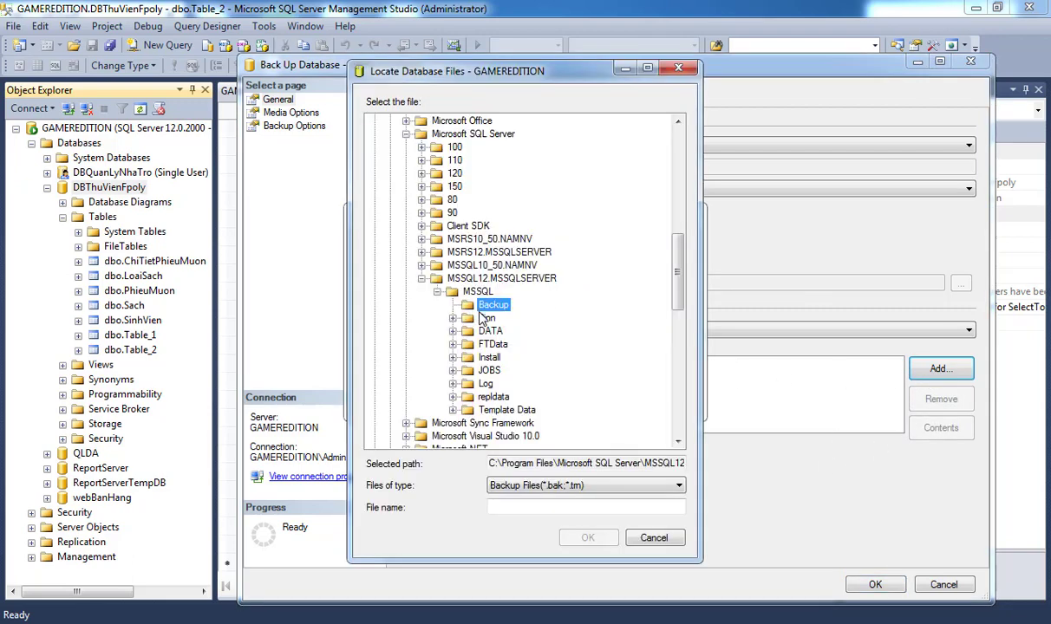
{"action": "scroll", "coordinate": [483, 314], "scroll_direction": "up", "scroll_amount": 8}
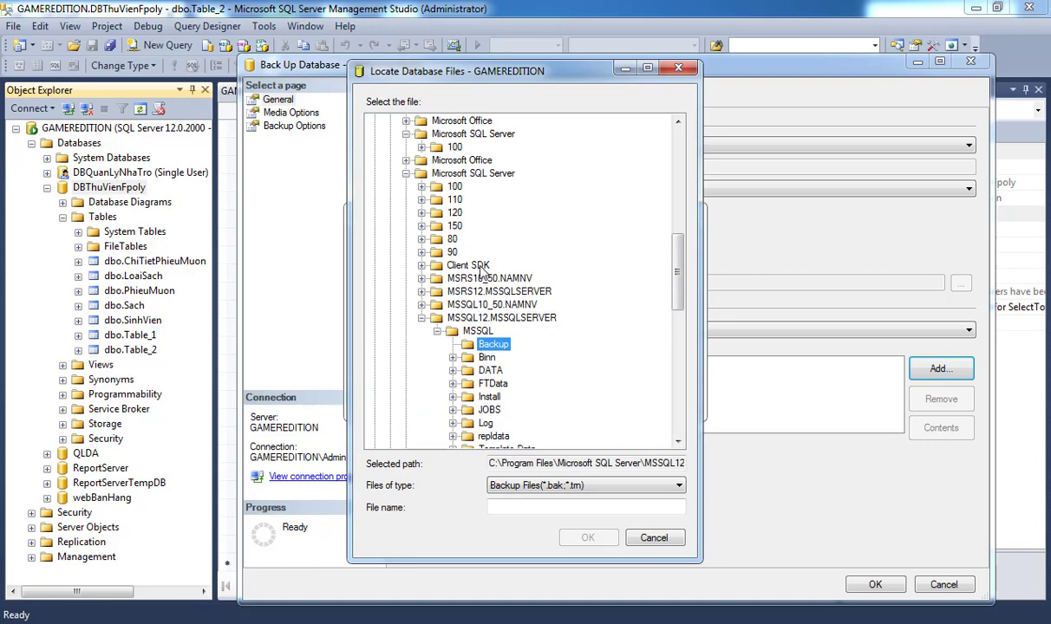
{"action": "scroll", "coordinate": [437, 243], "scroll_direction": "up", "scroll_amount": 3}
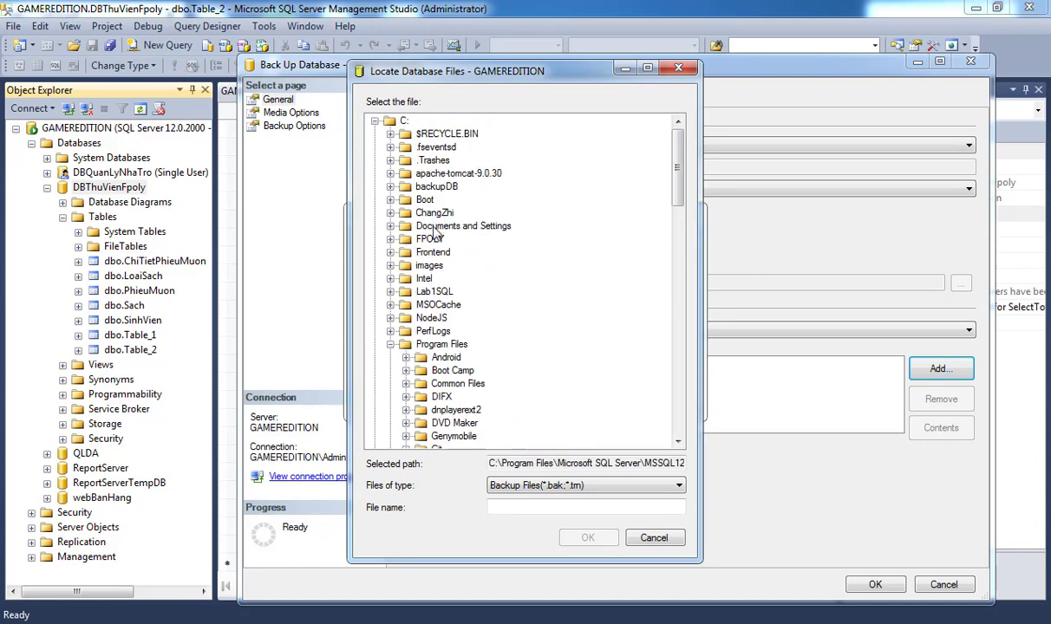
{"action": "double_click", "coordinate": [433, 187]}
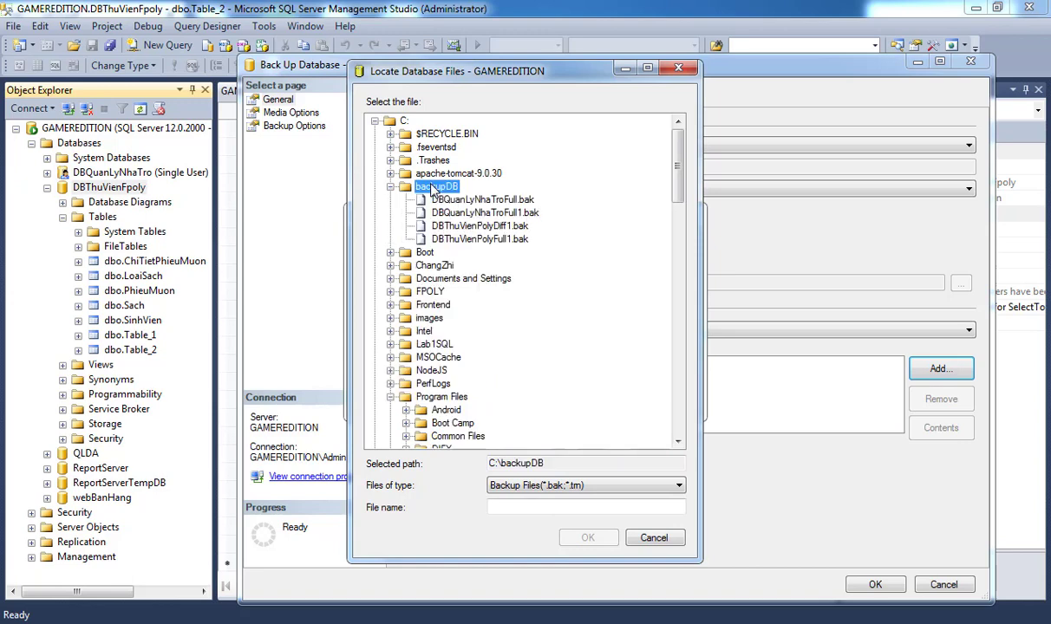
{"action": "left_click", "coordinate": [458, 225]}
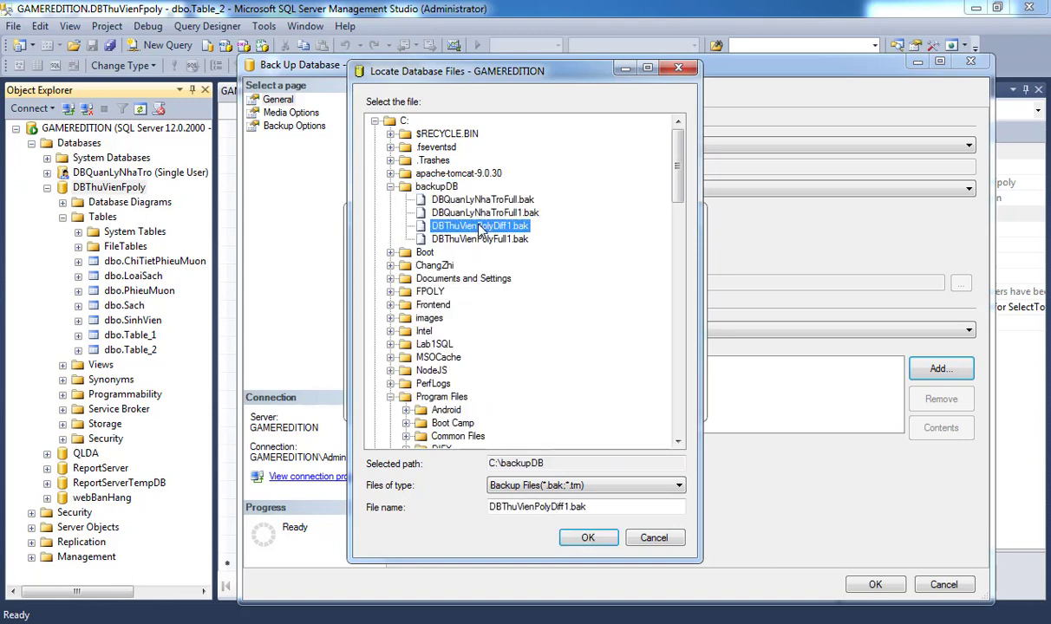
{"action": "left_click", "coordinate": [571, 506]}
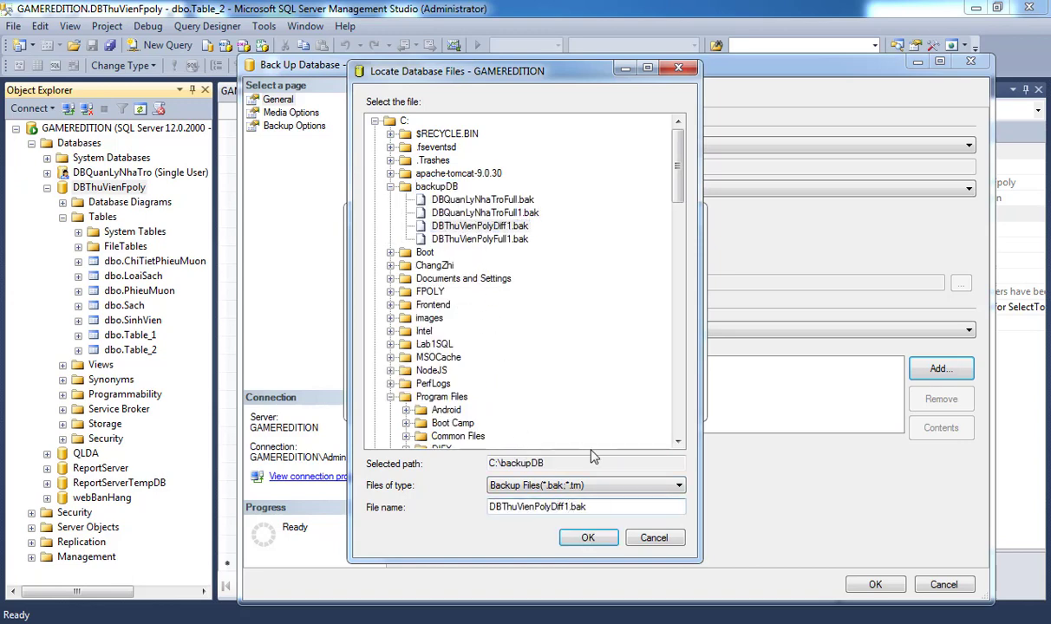
{"action": "type", "text": "2"}
{"action": "left_click", "coordinate": [588, 538]}
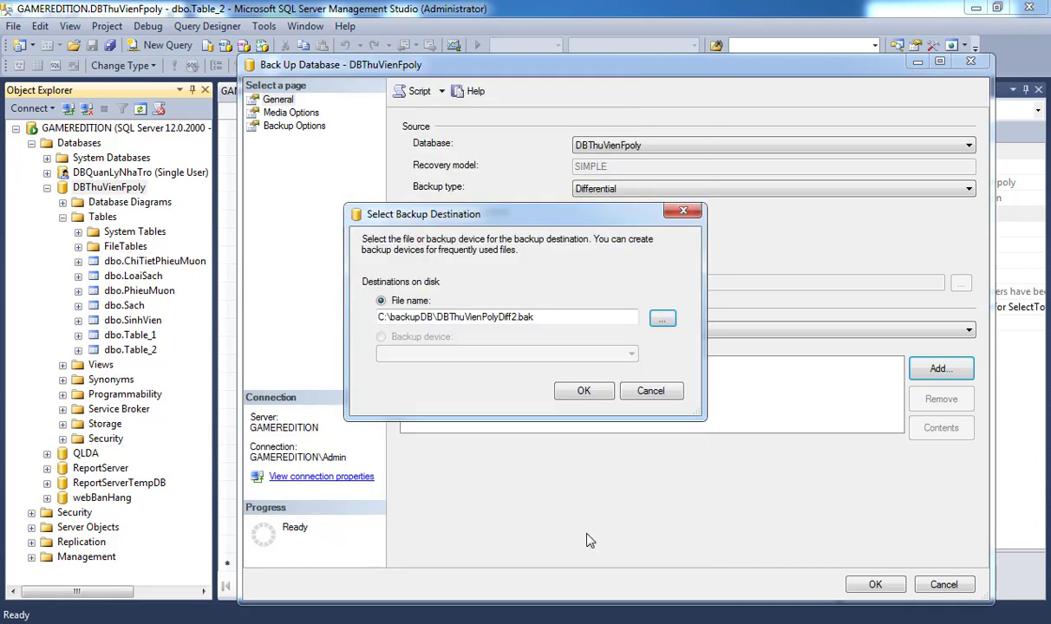
{"action": "left_click", "coordinate": [568, 396]}
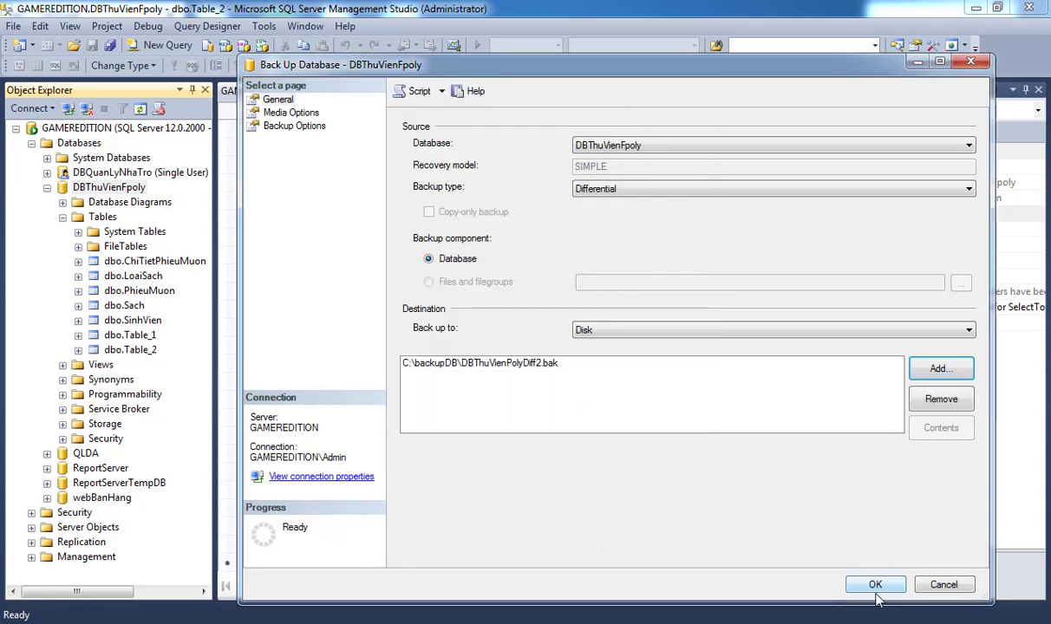
{"action": "left_click", "coordinate": [875, 588]}
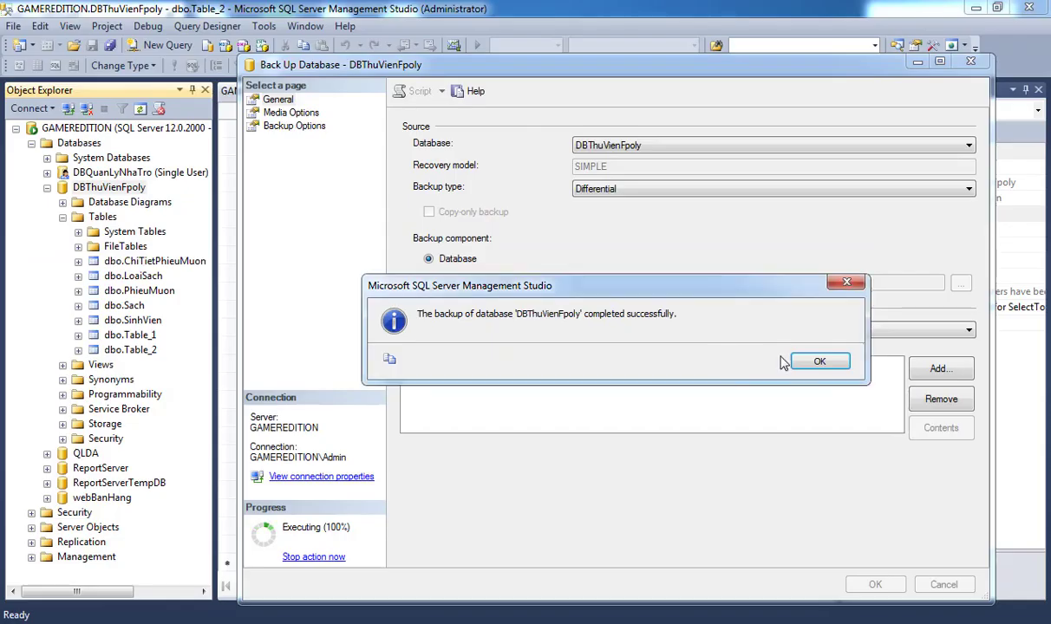
{"action": "left_click", "coordinate": [816, 361]}
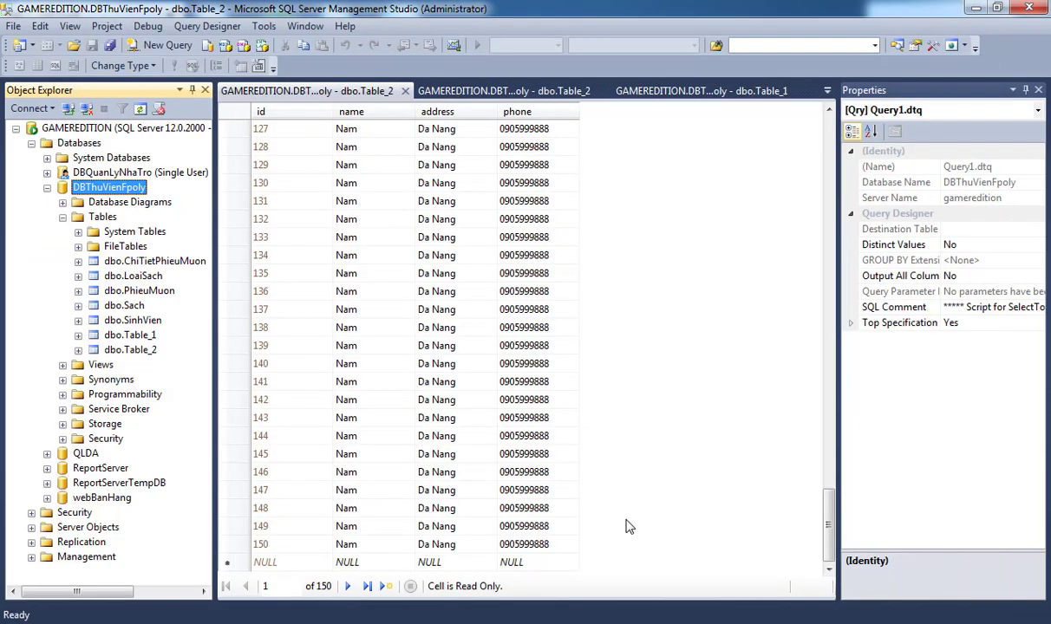
Open C:\backupDB in Explorer to compare the Full1, Diff1 and Diff2 backup sizes, then return to SSMS.
{"action": "left_click", "coordinate": [143, 551]}
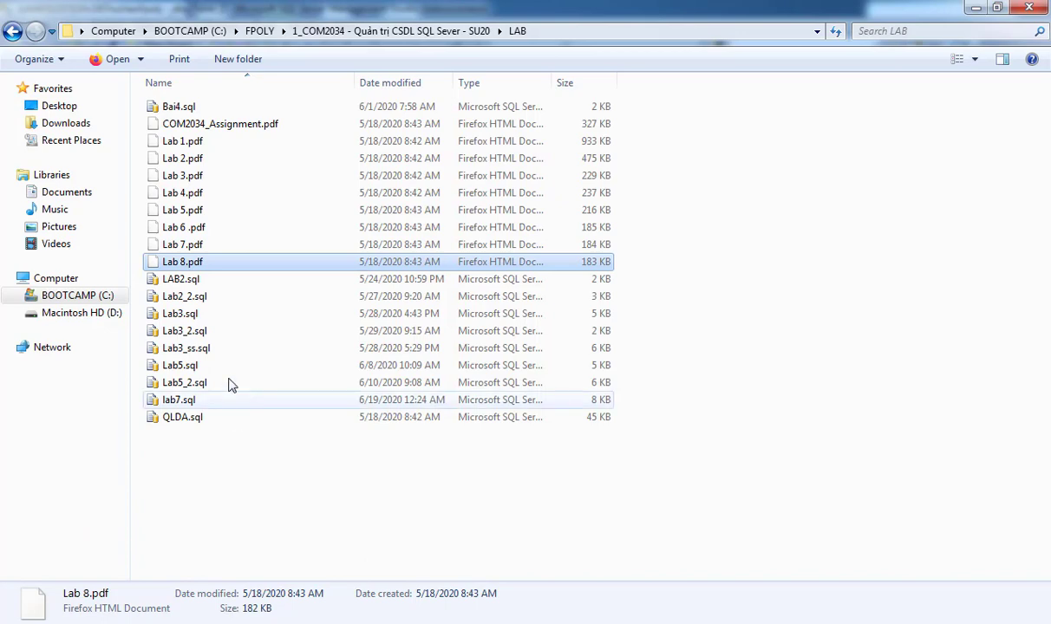
{"action": "left_click", "coordinate": [77, 295]}
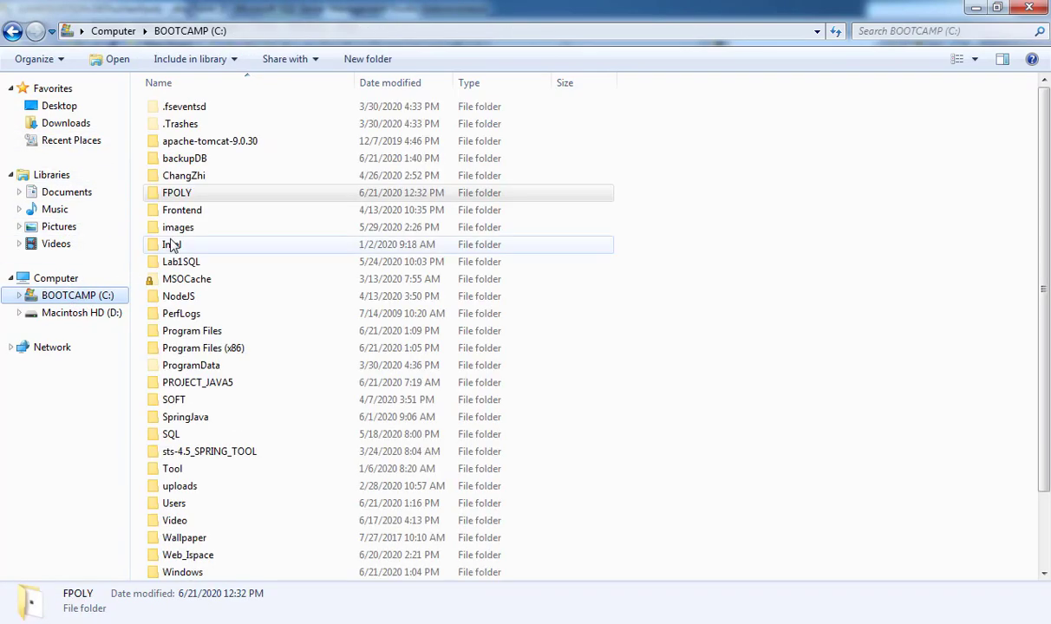
{"action": "double_click", "coordinate": [199, 163]}
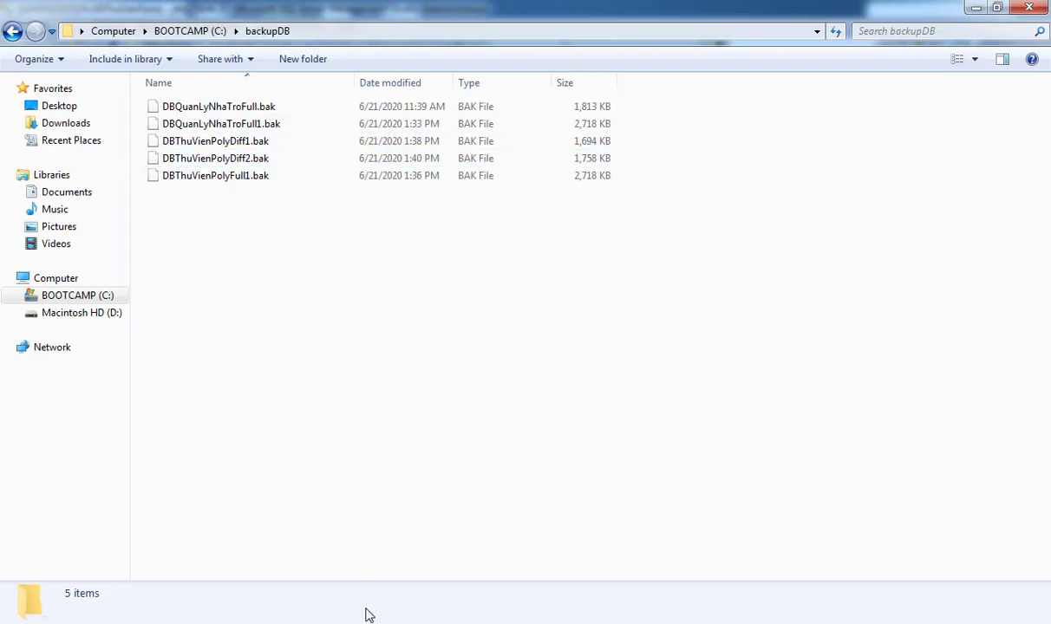
{"action": "left_click", "coordinate": [369, 615]}
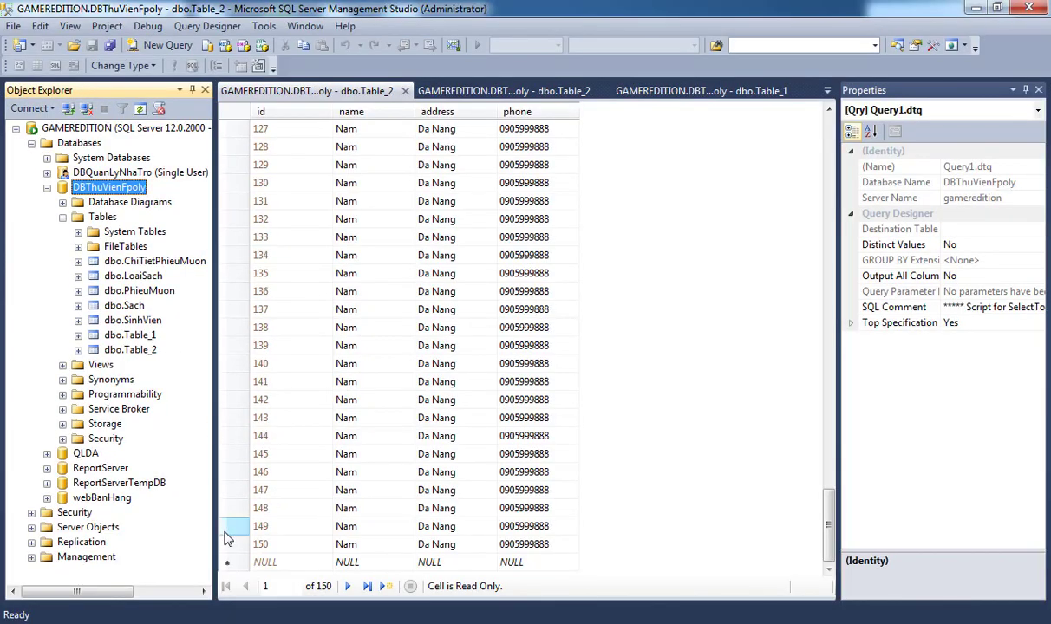
Read and highlight the Lab 8 Bài 2 steps for restoring from APFull1.bak and APDiff1.bak.
{"action": "left_click", "coordinate": [164, 564]}
{"action": "scroll", "coordinate": [528, 568], "scroll_direction": "up", "scroll_amount": 15}
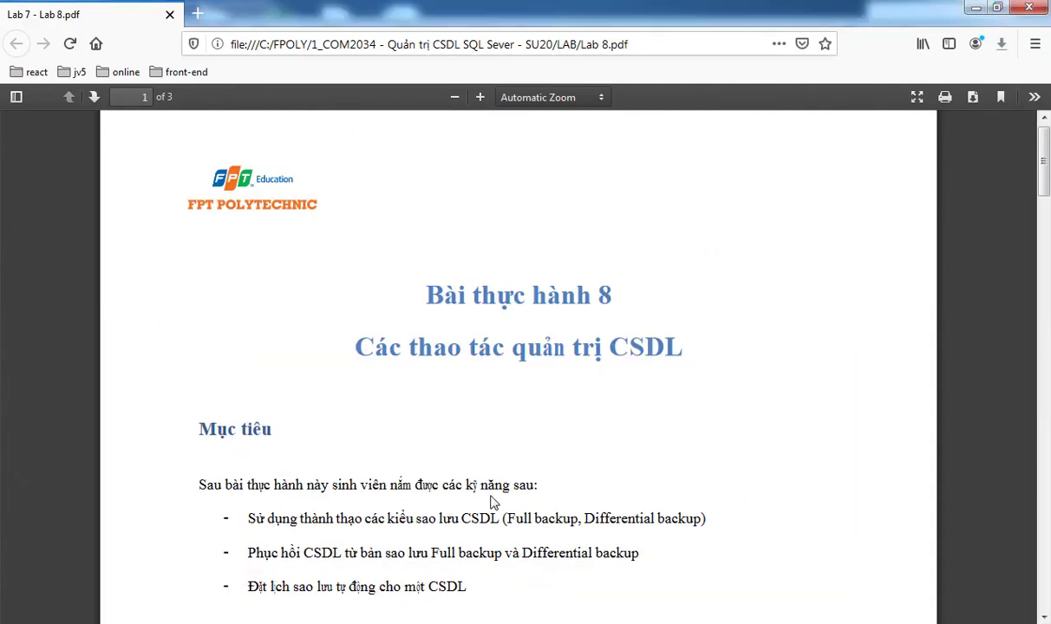
{"action": "scroll", "coordinate": [490, 498], "scroll_direction": "down", "scroll_amount": 10}
{"action": "scroll", "coordinate": [492, 505], "scroll_direction": "down", "scroll_amount": 10}
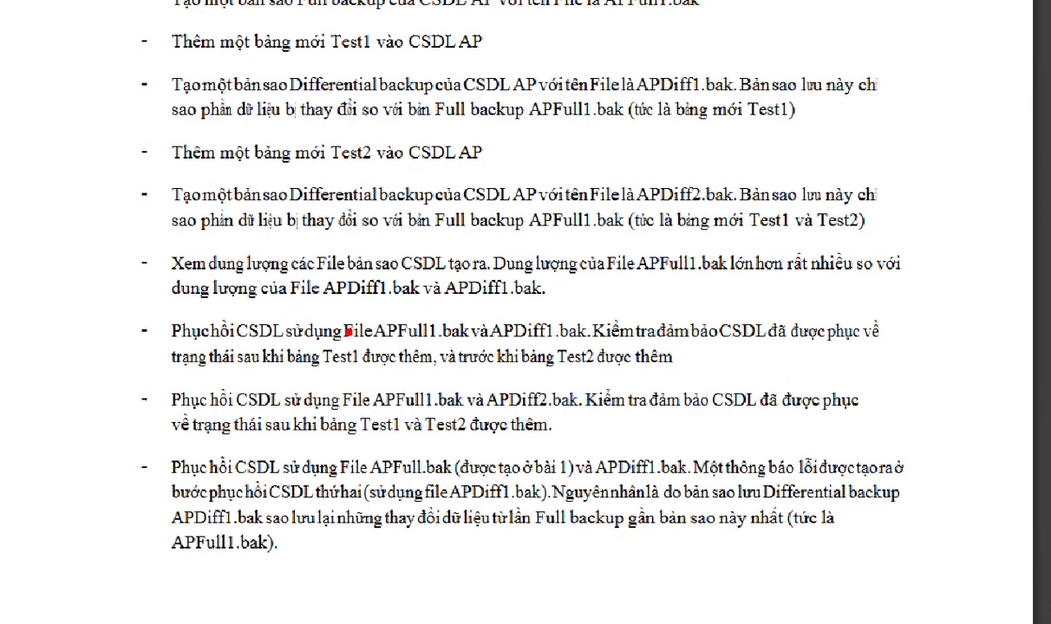
{"action": "left_click_drag", "start_coordinate": [324, 316], "coordinate": [433, 348]}
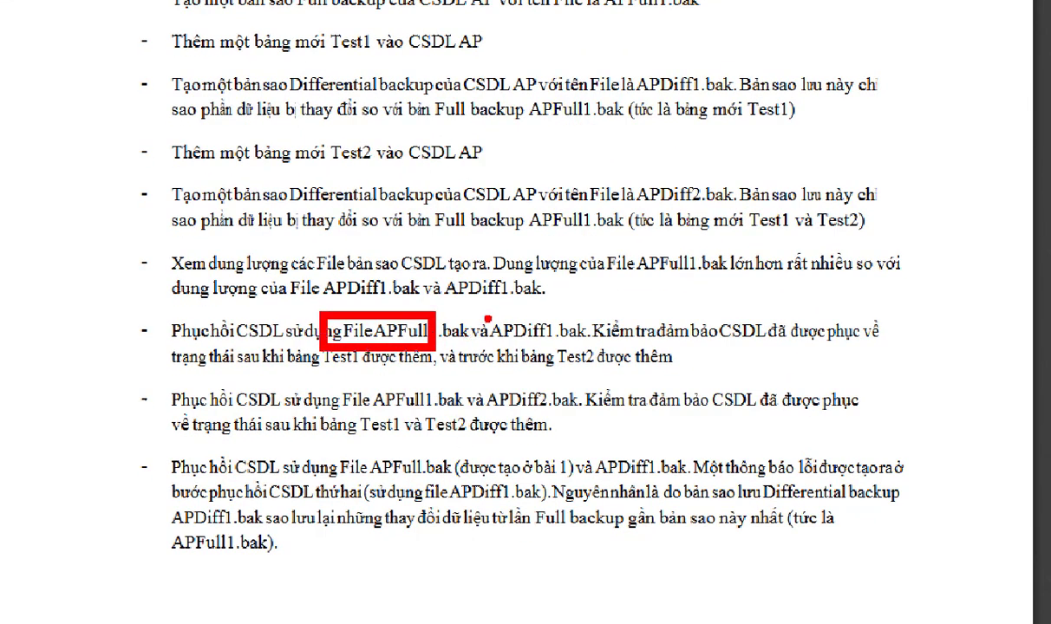
{"action": "left_click_drag", "start_coordinate": [485, 313], "coordinate": [596, 343]}
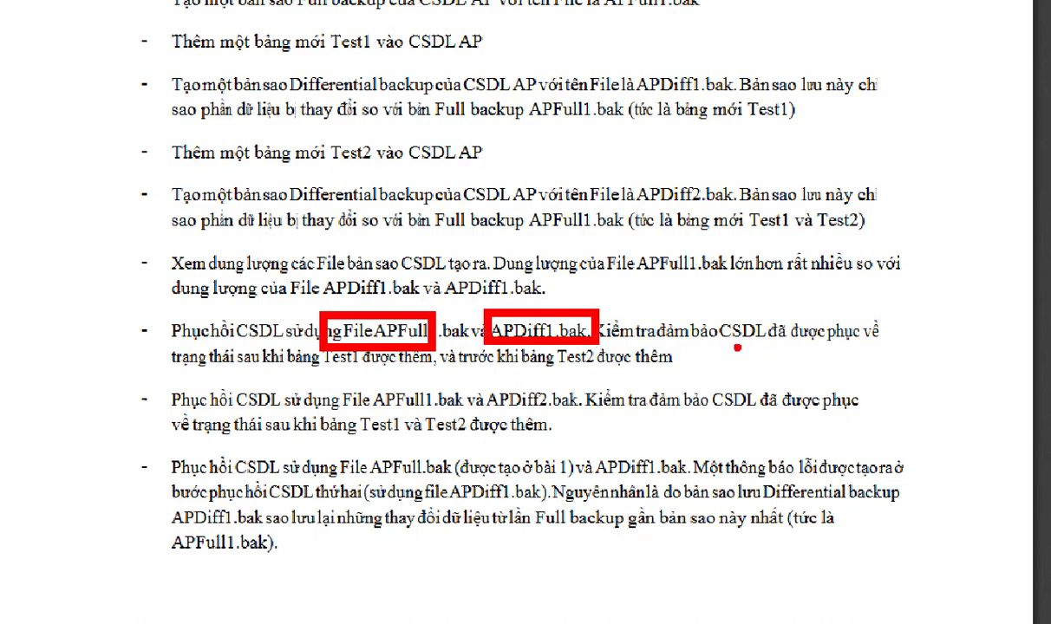
{"action": "left_click_drag", "start_coordinate": [317, 350], "coordinate": [624, 350]}
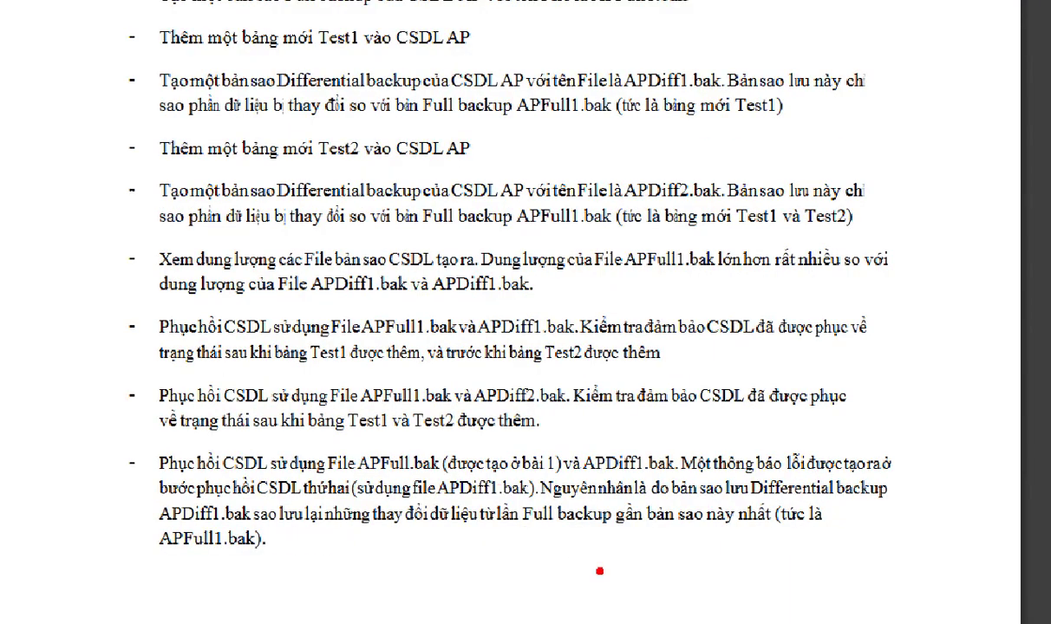
{"action": "mouse_move", "coordinate": [113, 299]}
{"action": "left_mouse_down"}
{"action": "mouse_move", "coordinate": [169, 318]}
{"action": "mouse_move", "coordinate": [881, 381]}
{"action": "left_mouse_up"}
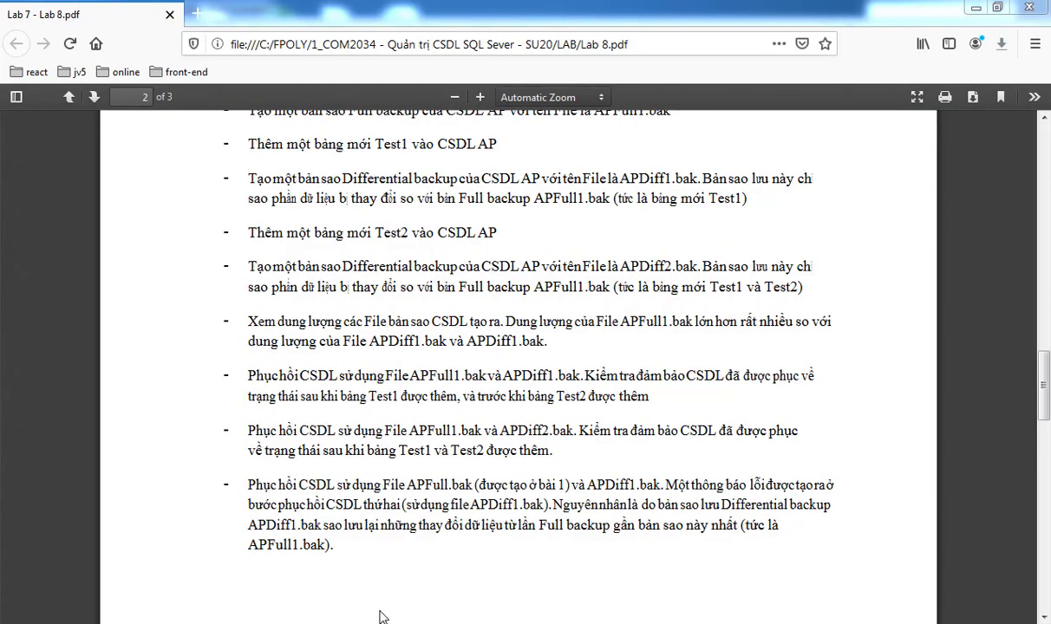
{"action": "left_click", "coordinate": [327, 620]}
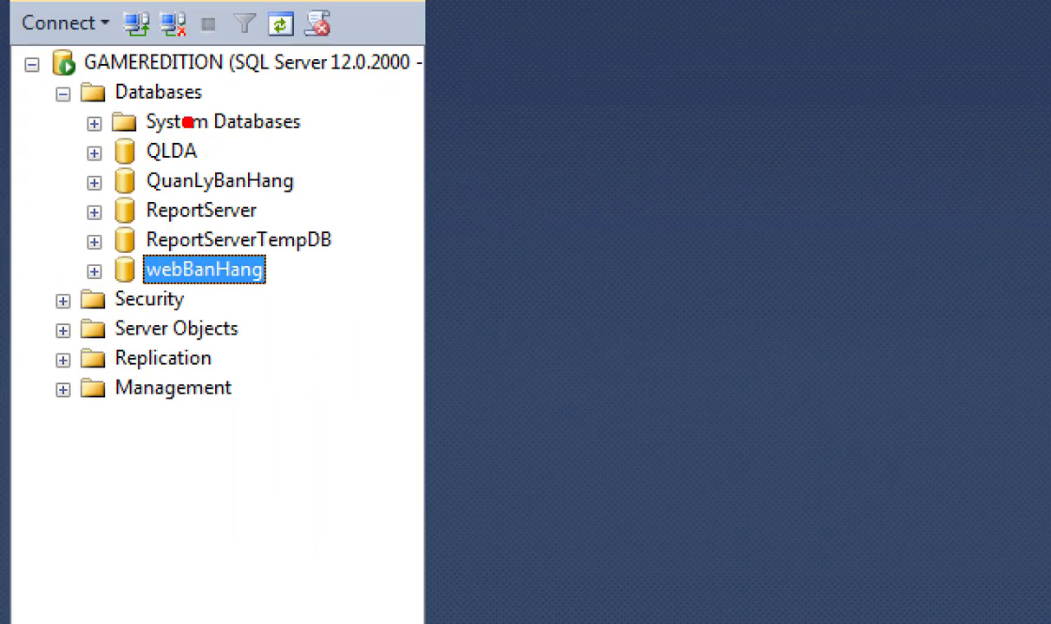
Start a database restore from the Databases node, using a backup device on disk.
{"action": "left_click", "coordinate": [176, 95]}
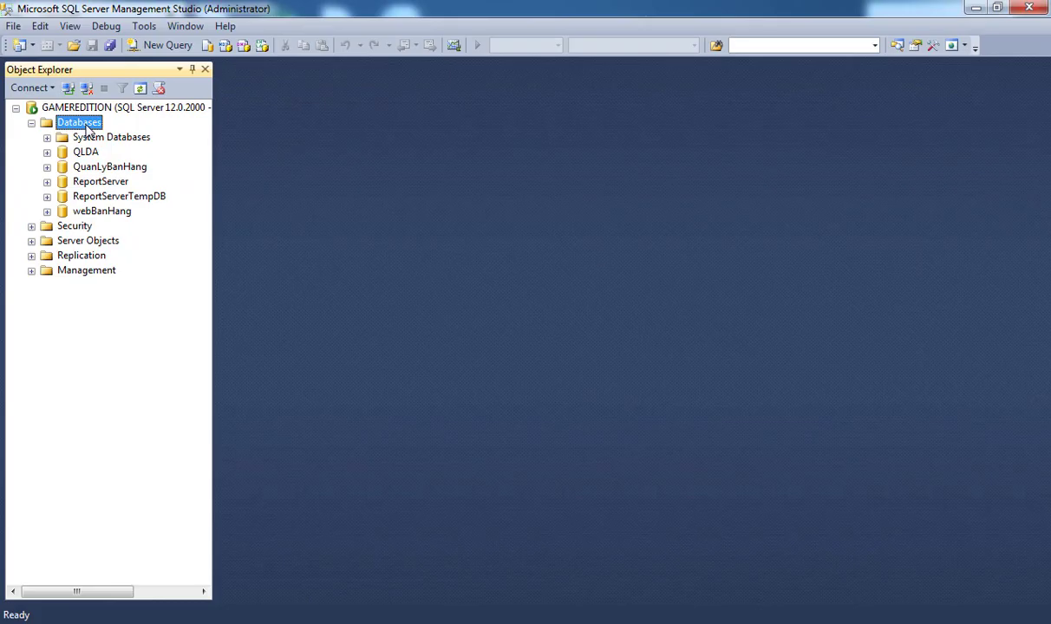
{"action": "right_click", "coordinate": [89, 130]}
{"action": "left_click", "coordinate": [151, 174]}
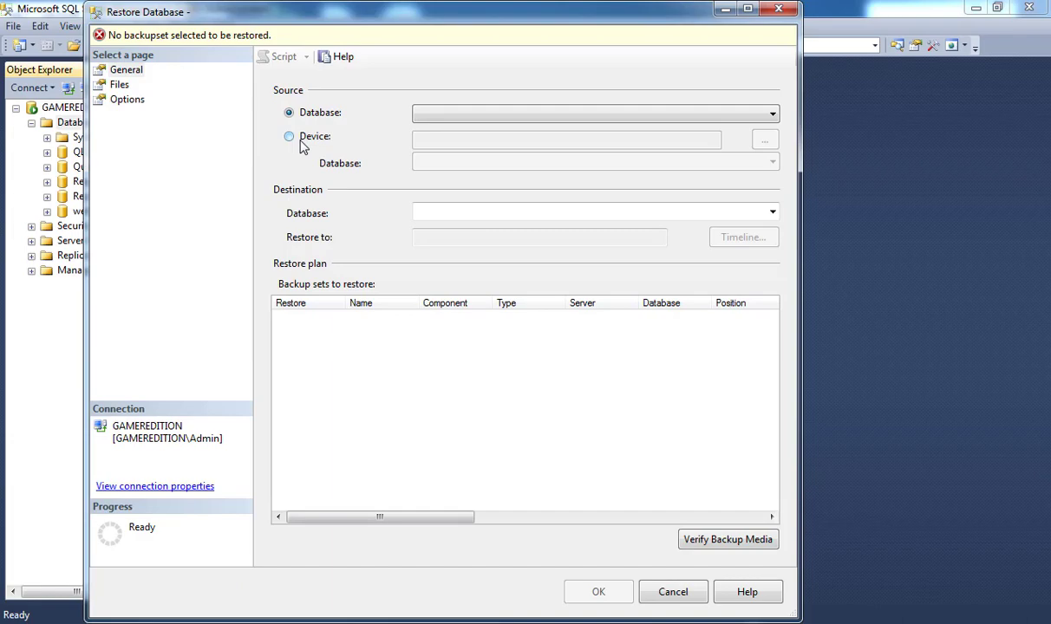
{"action": "left_click", "coordinate": [301, 143]}
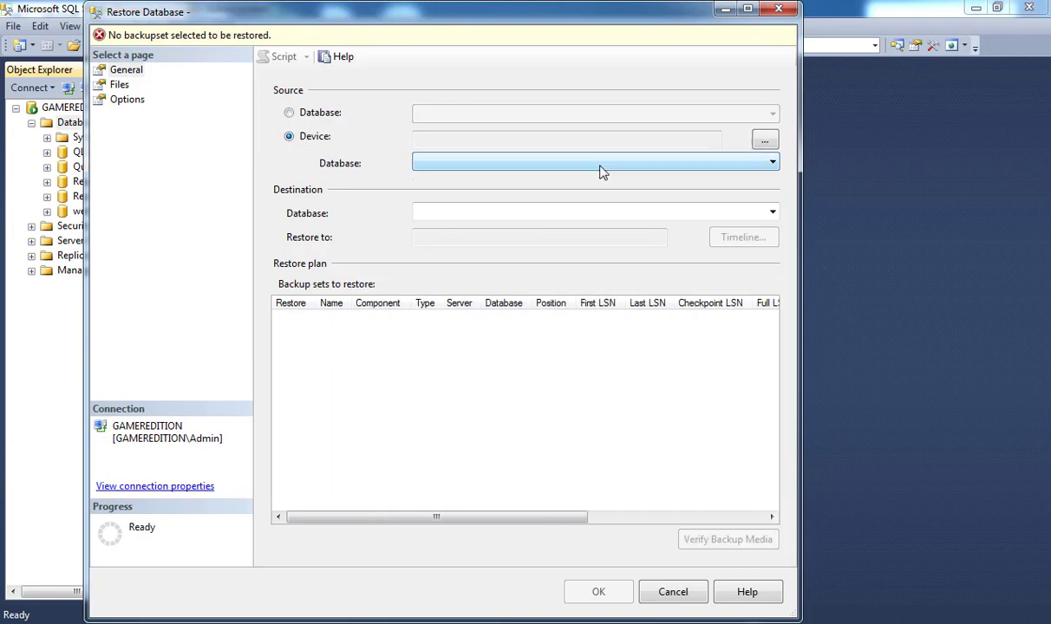
{"action": "left_click", "coordinate": [764, 140]}
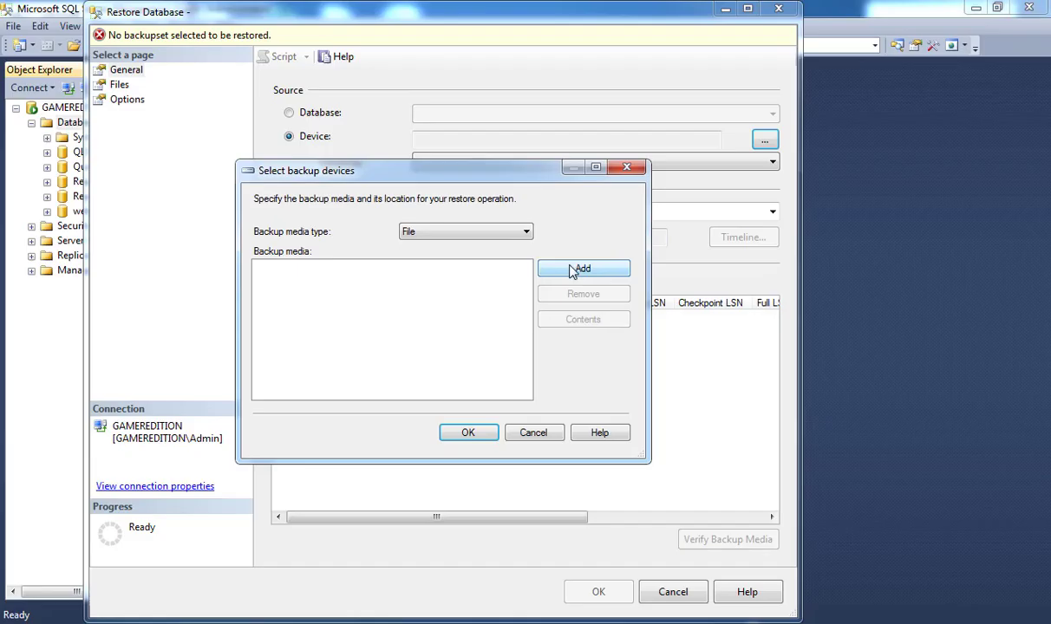
Add C:\backupDB\DBThuVienPolyFull1.bak as the restore source, then view the Options page and lab PDF.
{"action": "left_click", "coordinate": [582, 266]}
{"action": "left_click_drag", "start_coordinate": [385, 292], "coordinate": [392, 208]}
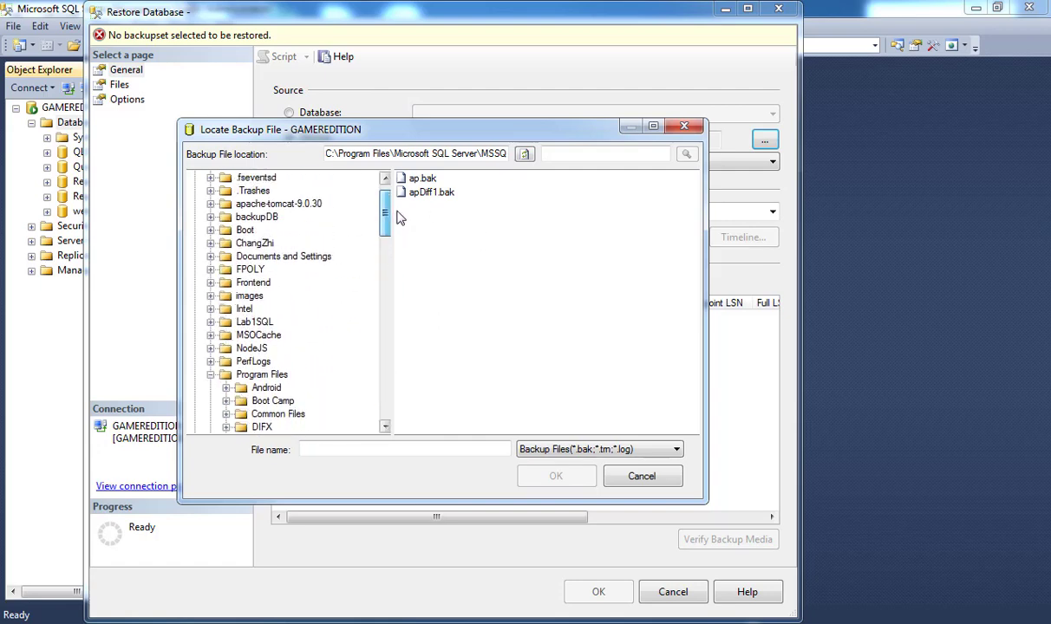
{"action": "left_click", "coordinate": [261, 218]}
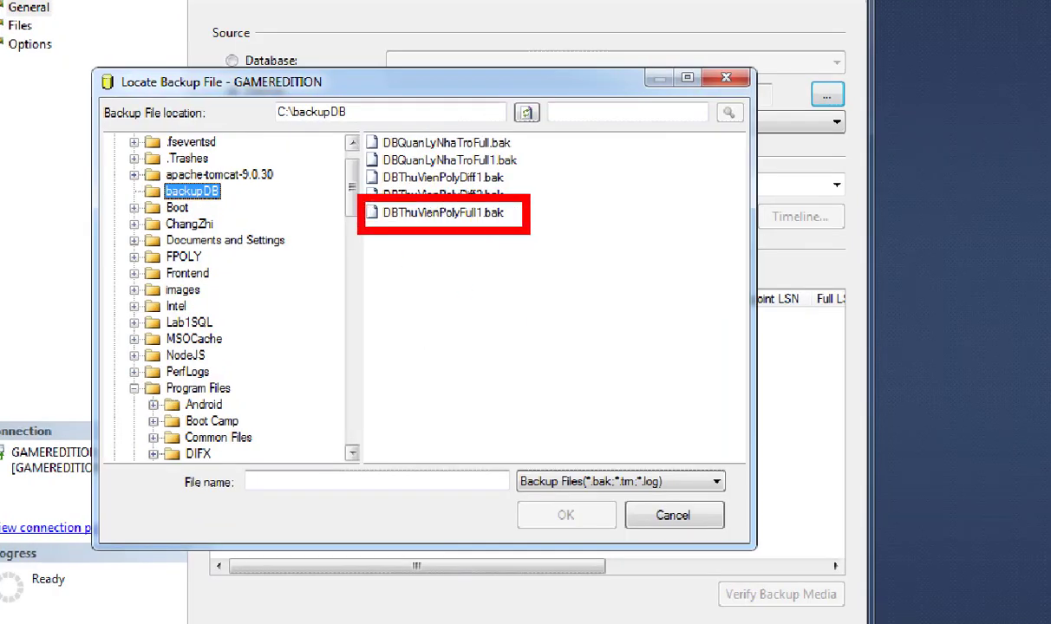
{"action": "double_click", "coordinate": [481, 235]}
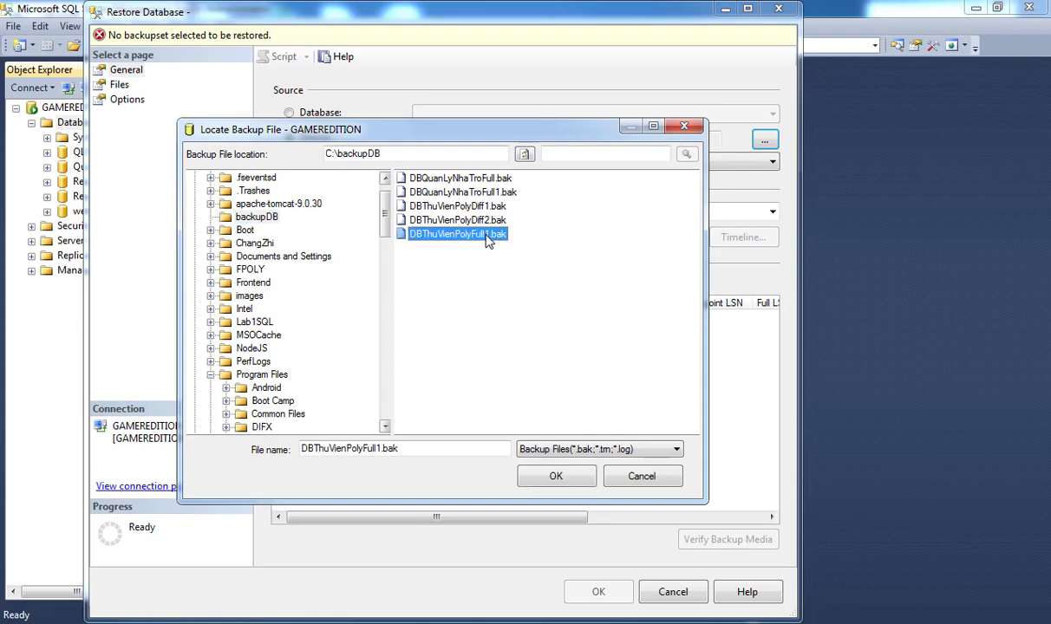
{"action": "left_click", "coordinate": [481, 433]}
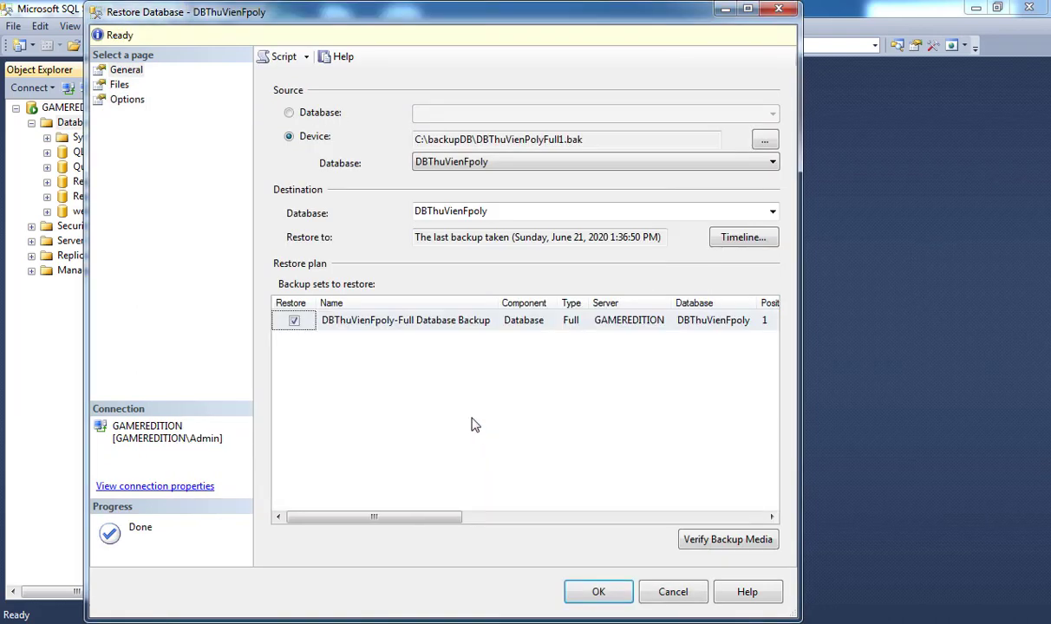
{"action": "left_click", "coordinate": [127, 100]}
{"action": "mouse_move", "coordinate": [173, 622]}
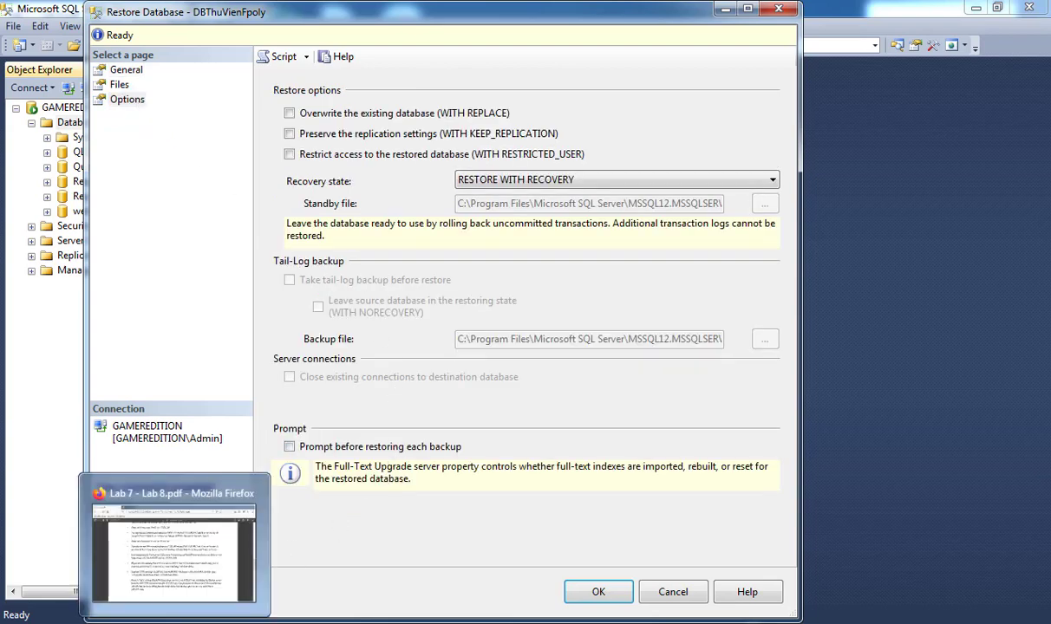
{"action": "left_click", "coordinate": [174, 550]}
Read the full-plus-differential restore steps in the full-screen PDF, then return to Restore Database.
{"action": "key", "text": "F11"}
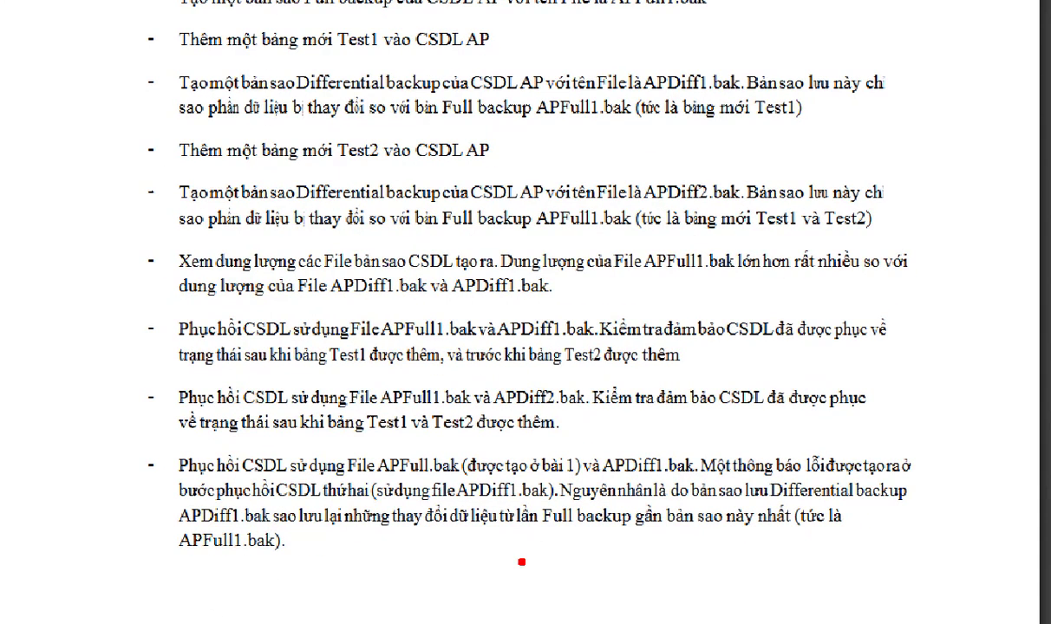
{"action": "left_click_drag", "start_coordinate": [473, 306], "coordinate": [597, 344]}
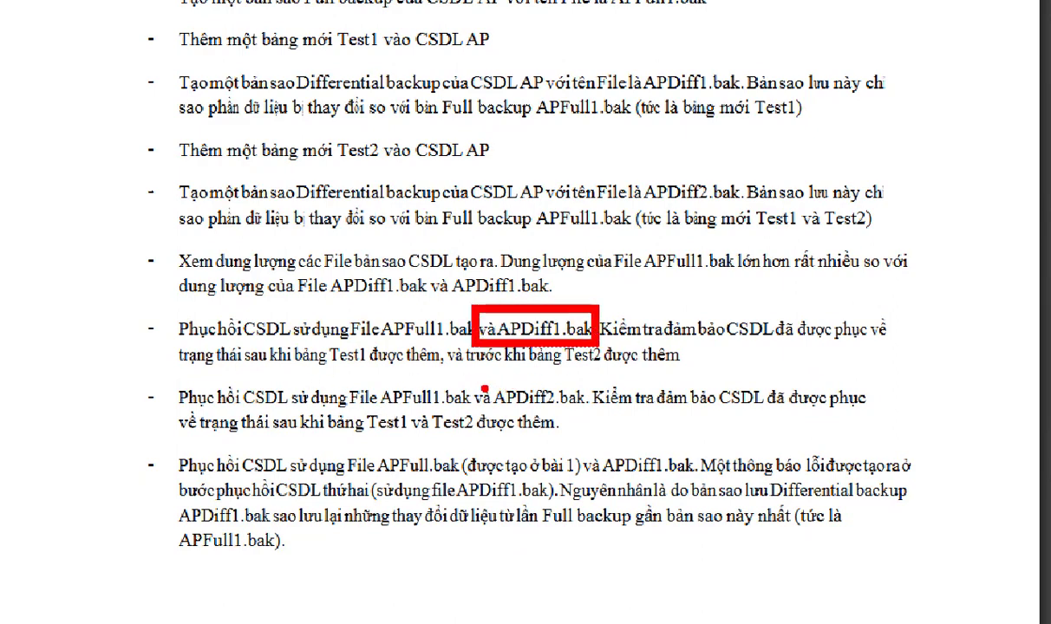
{"action": "left_click_drag", "start_coordinate": [474, 379], "coordinate": [594, 412]}
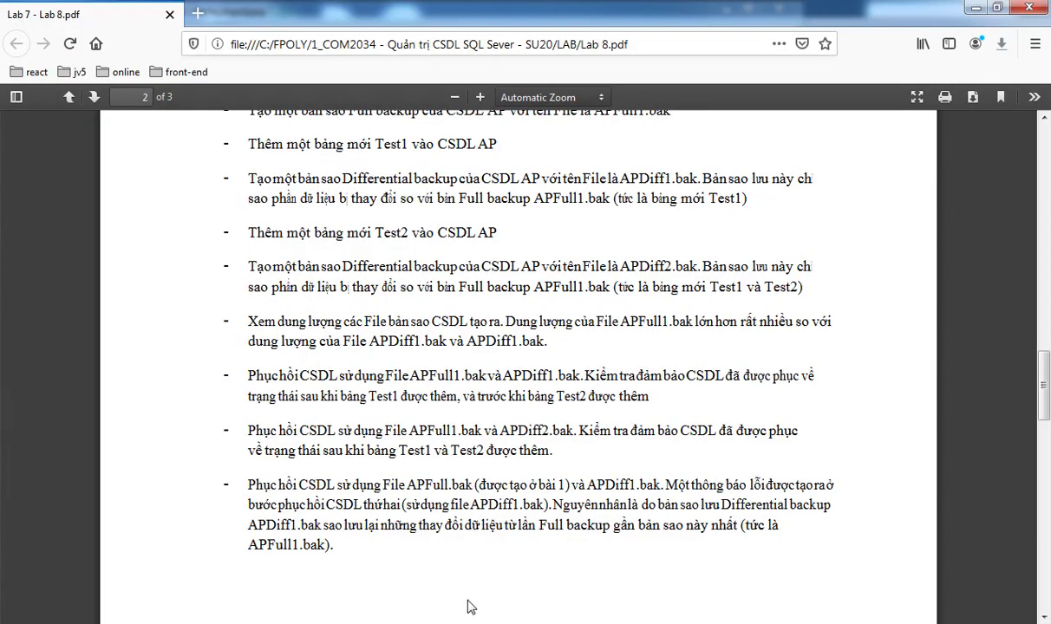
{"action": "mouse_move", "coordinate": [469, 607]}
{"action": "left_click", "coordinate": [382, 565]}
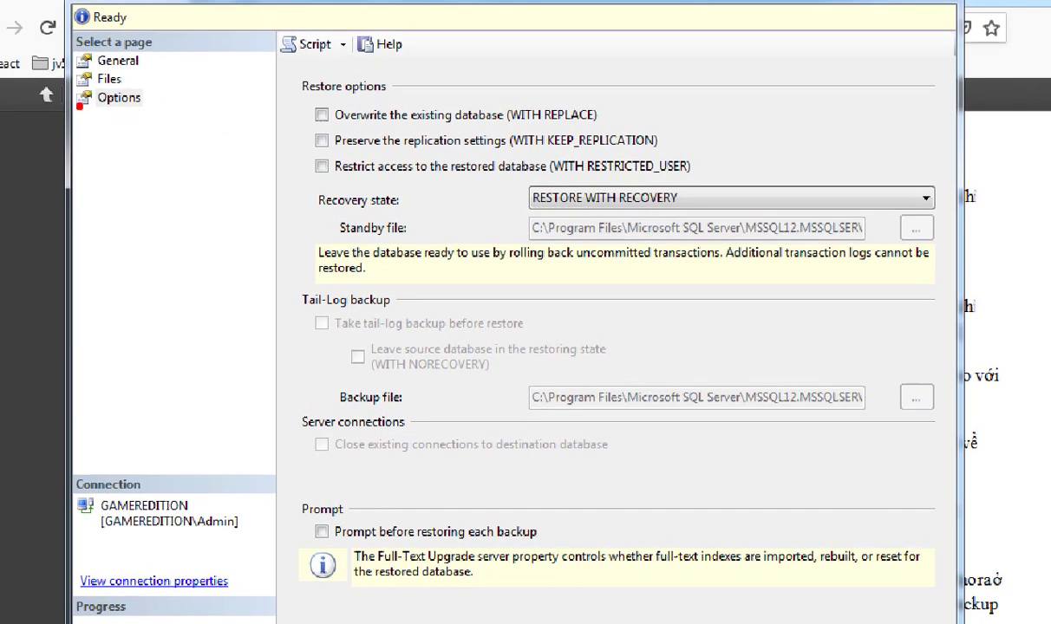
Set Recovery state to RESTORE WITH NORECOVERY and run the restore from DBThuVienPolyFull1.bak.
{"action": "mouse_move", "coordinate": [74, 84]}
{"action": "left_mouse_down"}
{"action": "mouse_move", "coordinate": [70, 118]}
{"action": "mouse_move", "coordinate": [72, 80]}
{"action": "left_mouse_up"}
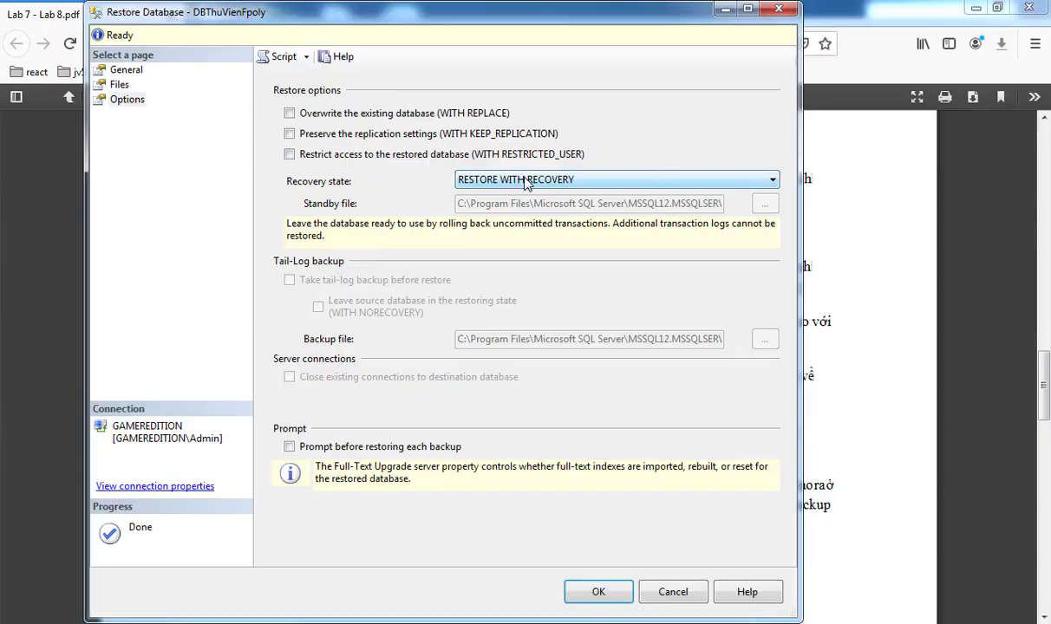
{"action": "left_click", "coordinate": [616, 200]}
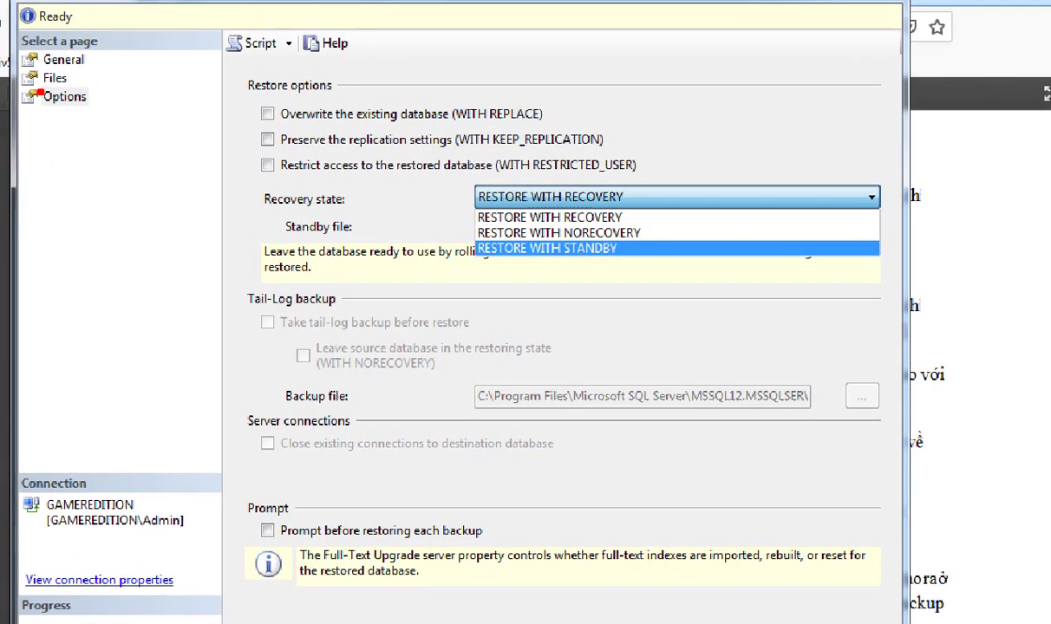
{"action": "left_click_drag", "start_coordinate": [10, 83], "coordinate": [133, 130]}
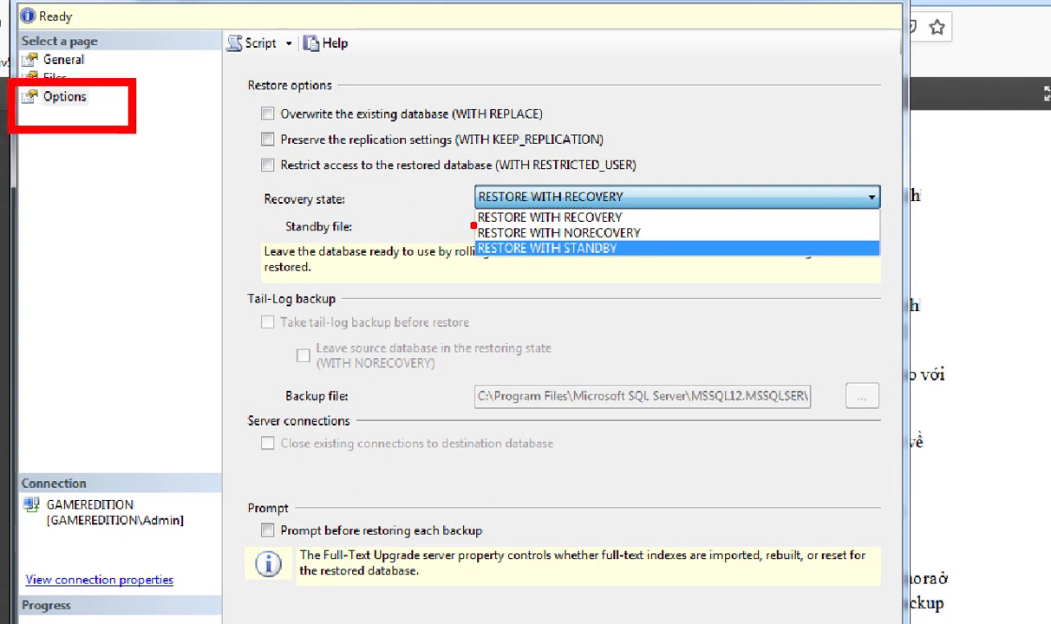
{"action": "left_click_drag", "start_coordinate": [474, 221], "coordinate": [717, 245]}
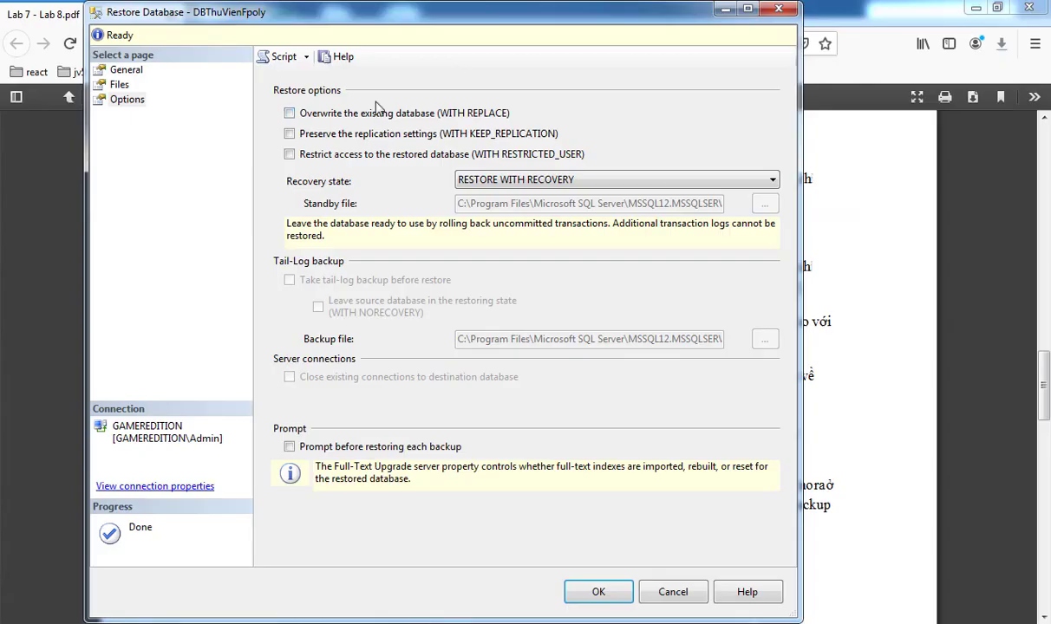
{"action": "left_click", "coordinate": [507, 183]}
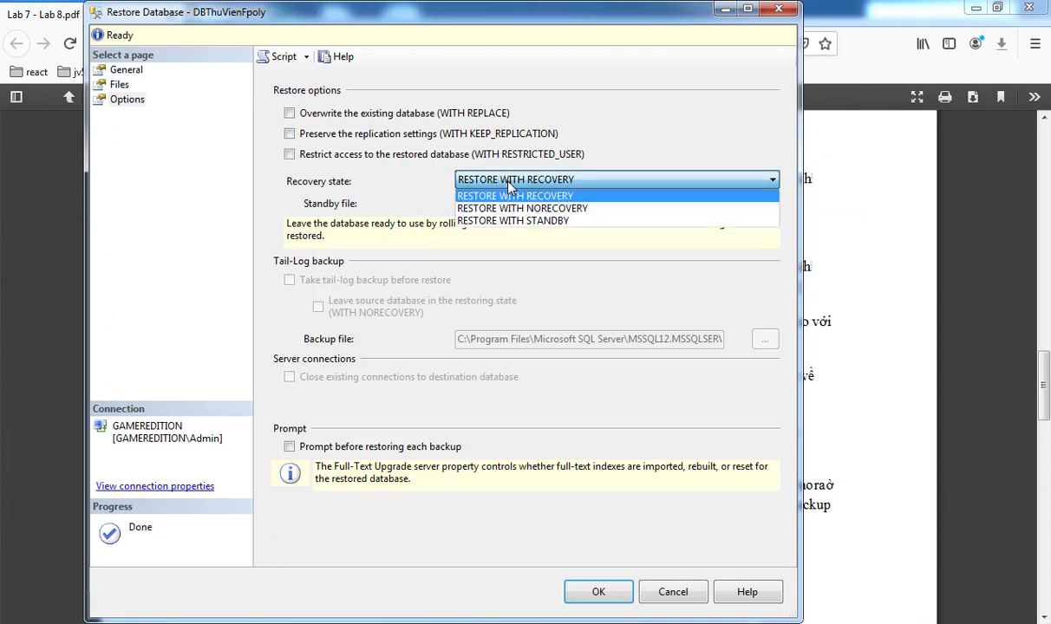
{"action": "left_click", "coordinate": [518, 209]}
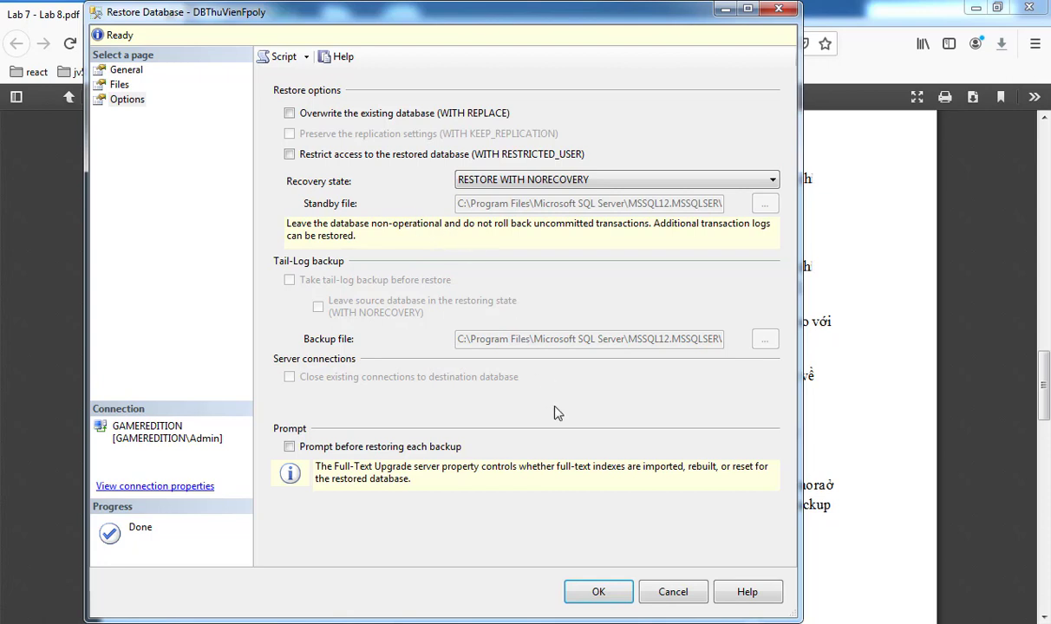
{"action": "left_click", "coordinate": [598, 592]}
Dismiss the restore-success message and return to SSMS, where DBThuVienFpoly shows Restoring.
{"action": "left_click", "coordinate": [623, 378]}
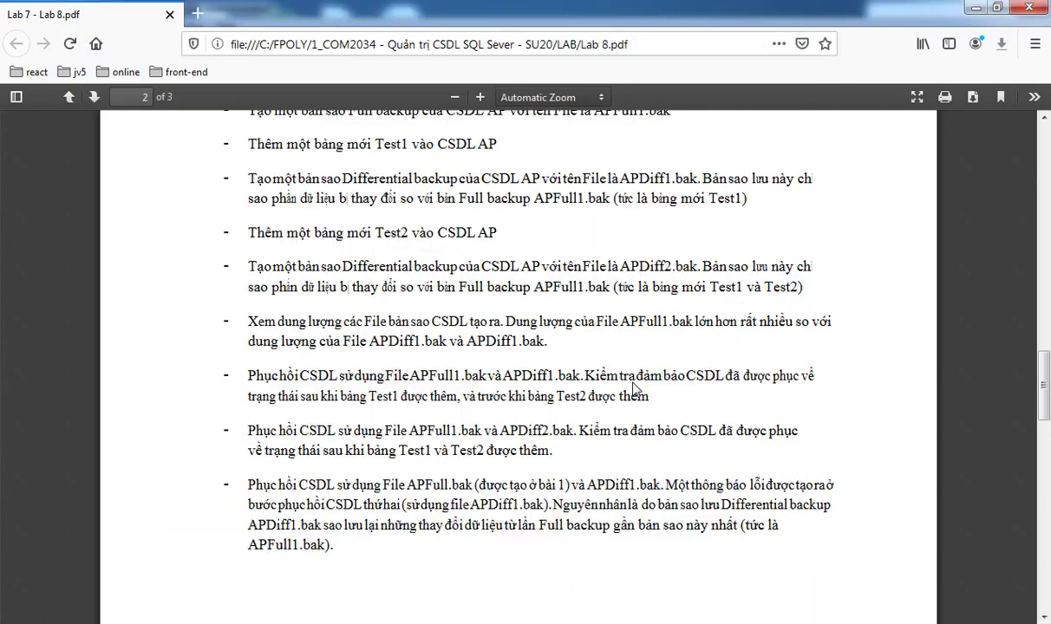
{"action": "left_click", "coordinate": [327, 486]}
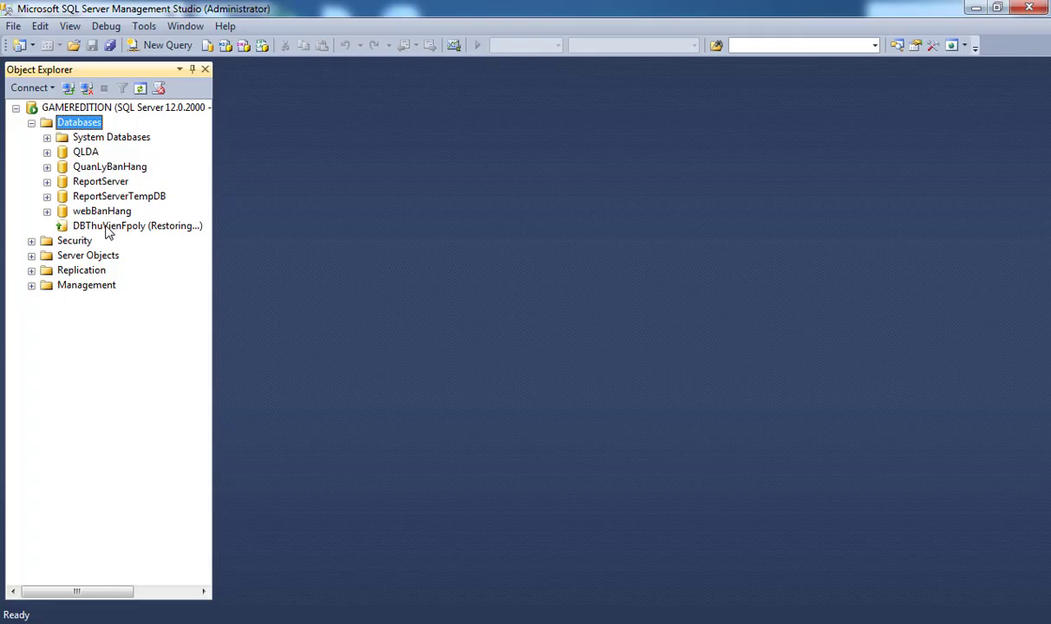
Open Restore Database for the restoring DBThuVienFpoly, with a device as the source.
{"action": "left_click", "coordinate": [108, 227]}
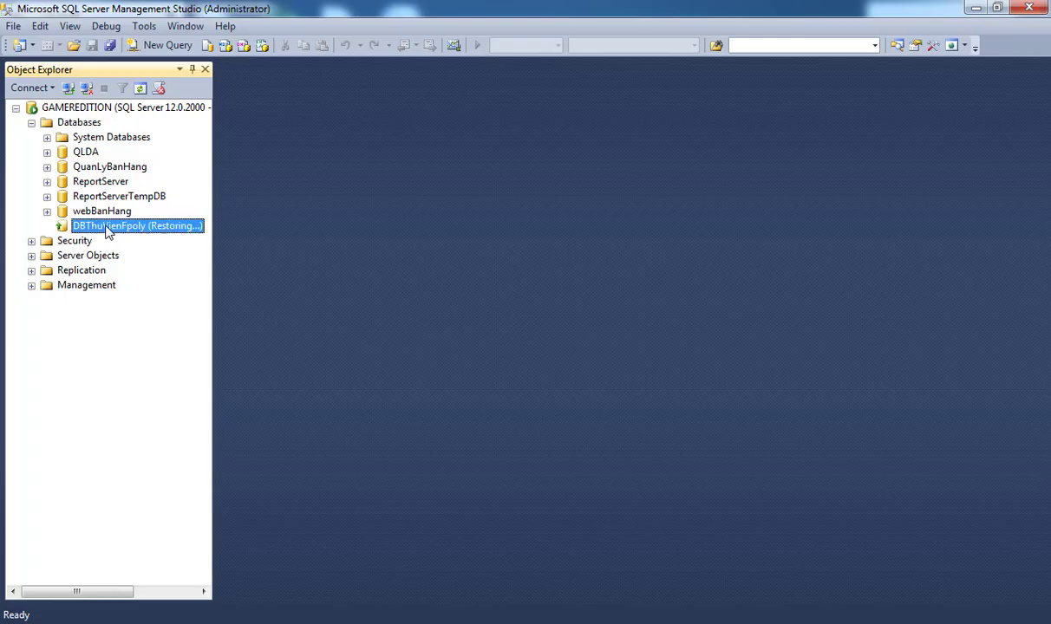
{"action": "right_click", "coordinate": [108, 229]}
{"action": "mouse_move", "coordinate": [178, 295]}
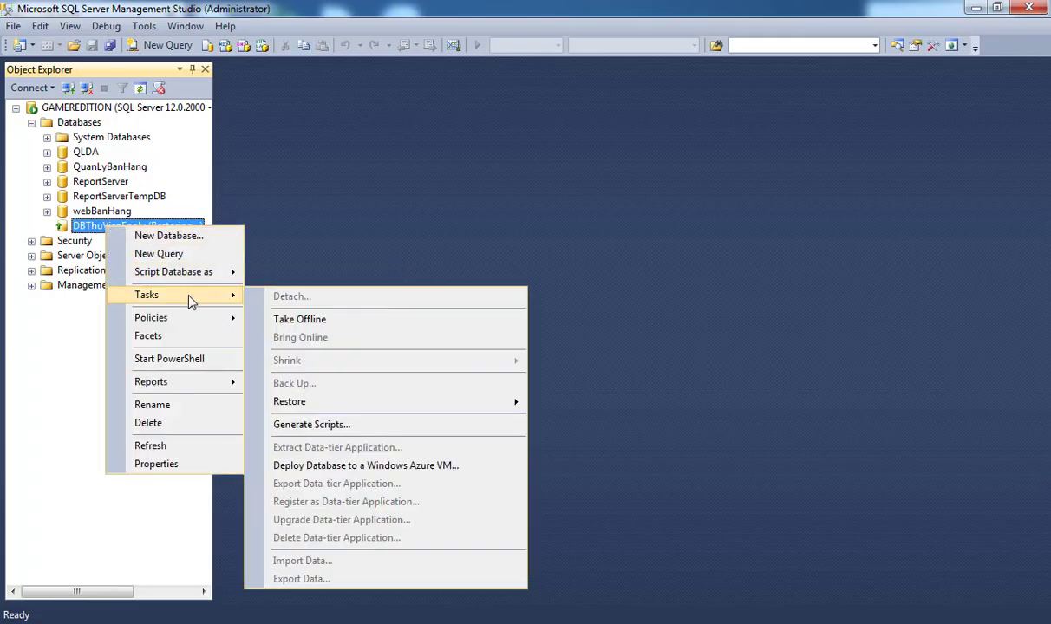
{"action": "mouse_move", "coordinate": [323, 407]}
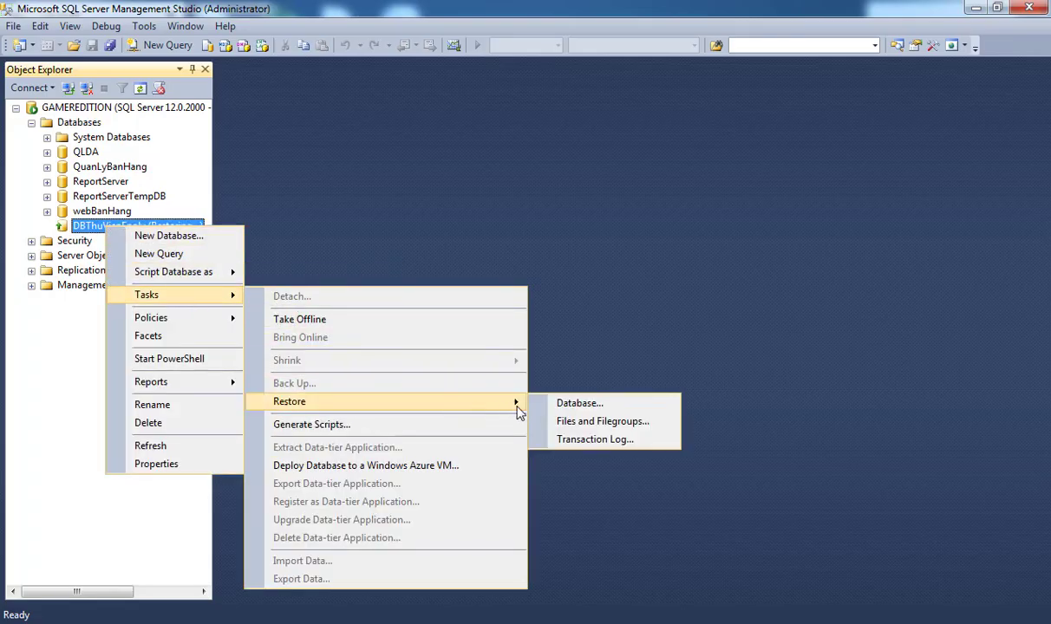
{"action": "left_click", "coordinate": [574, 405]}
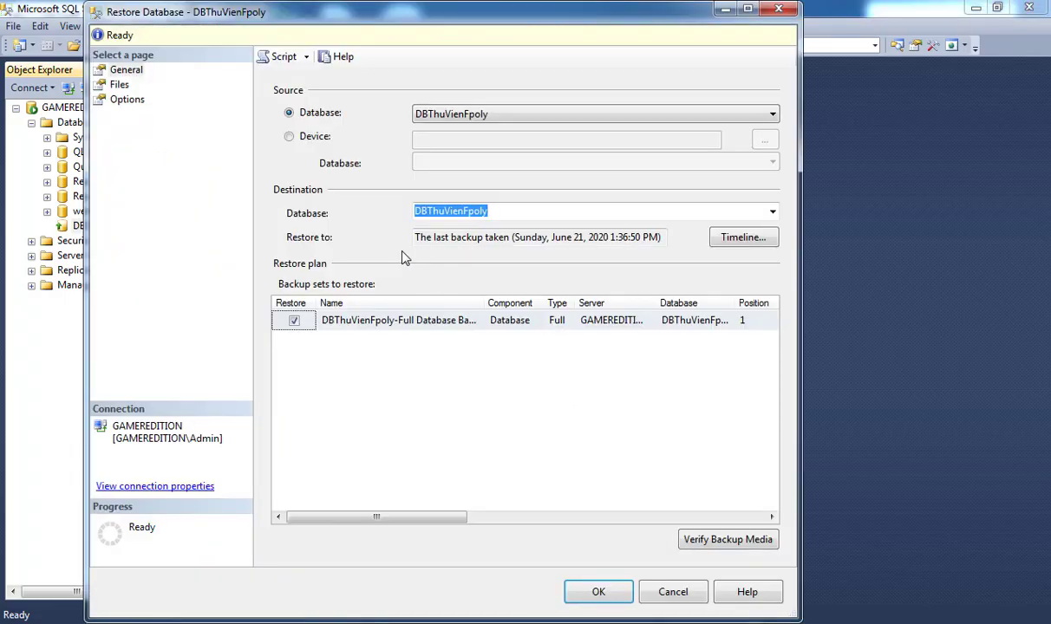
{"action": "left_click", "coordinate": [290, 136]}
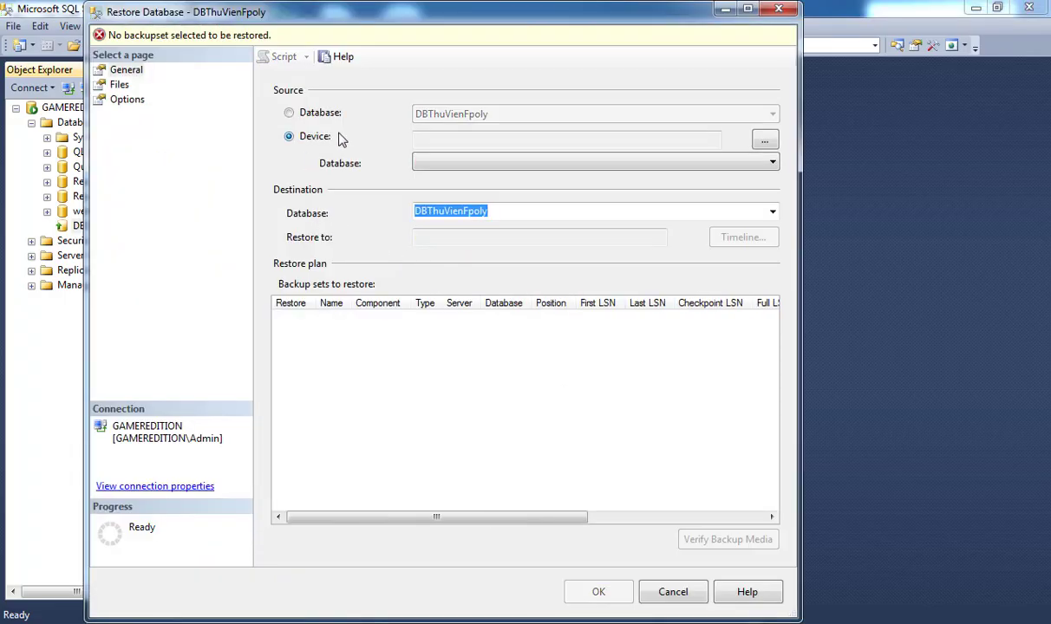
Add C:\backupDB\DBThuVienPolyDiff1.bak as the backup source and go to the Options page.
{"action": "left_click", "coordinate": [764, 140]}
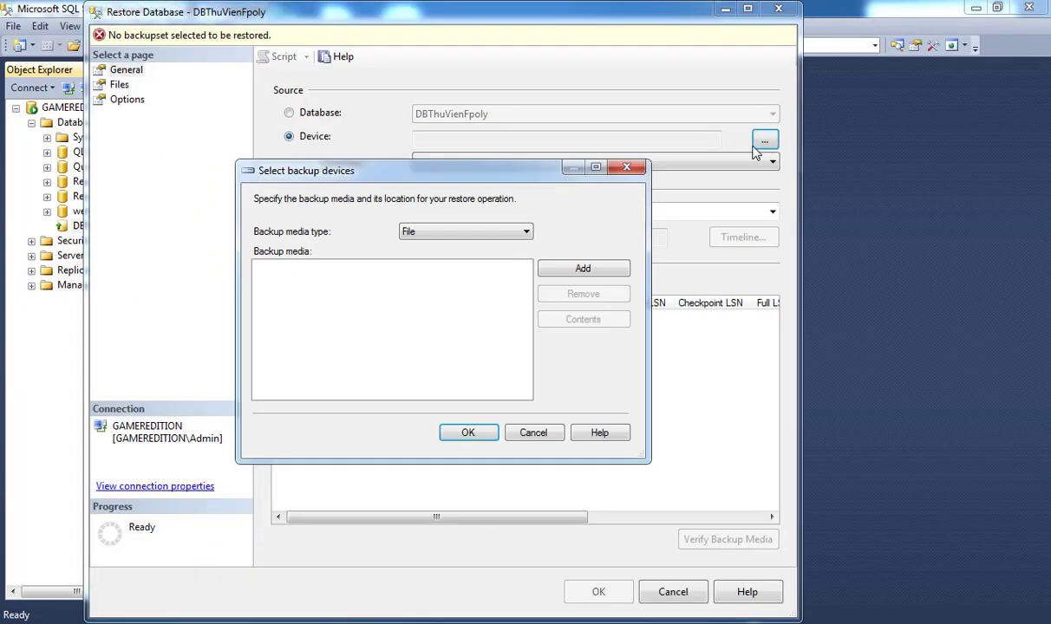
{"action": "left_click", "coordinate": [555, 268]}
{"action": "left_click_drag", "start_coordinate": [384, 286], "coordinate": [386, 178]}
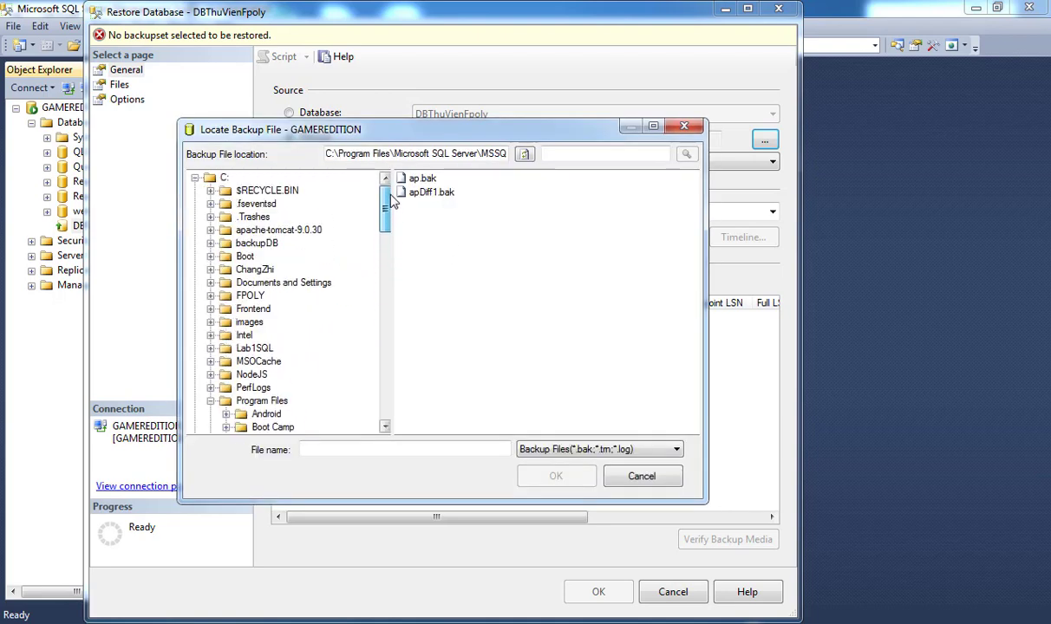
{"action": "left_click", "coordinate": [258, 244]}
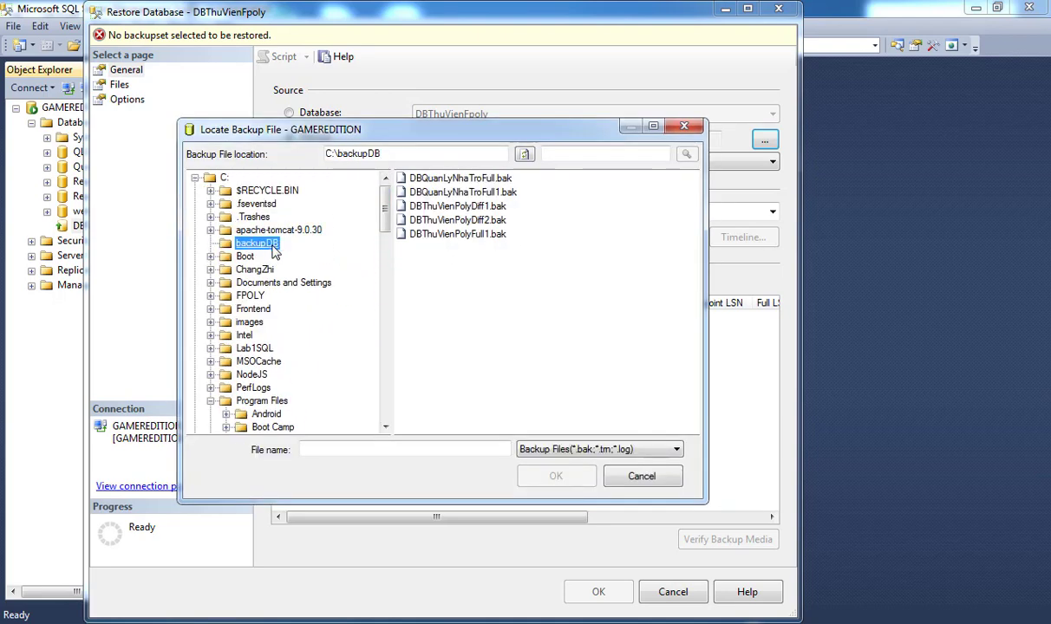
{"action": "double_click", "coordinate": [446, 207]}
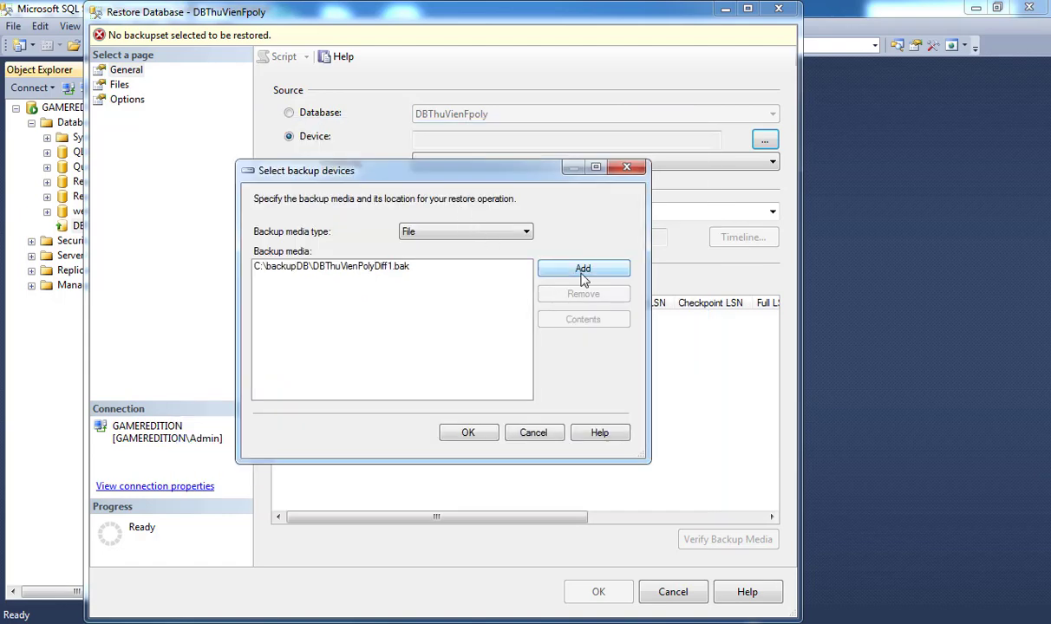
{"action": "left_click", "coordinate": [582, 270]}
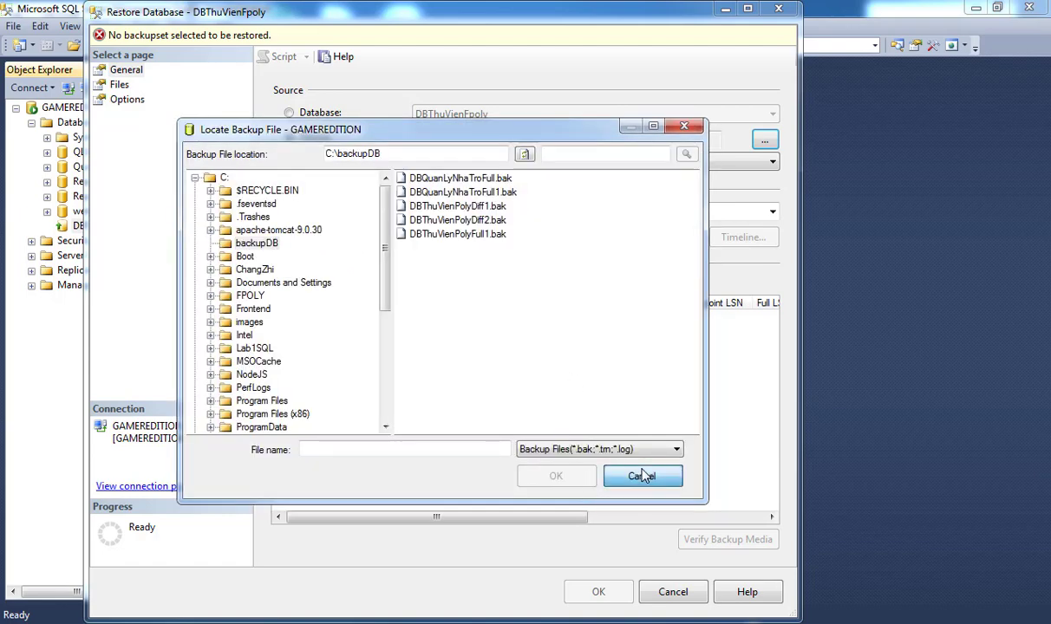
{"action": "left_click", "coordinate": [642, 476]}
{"action": "left_click", "coordinate": [469, 431]}
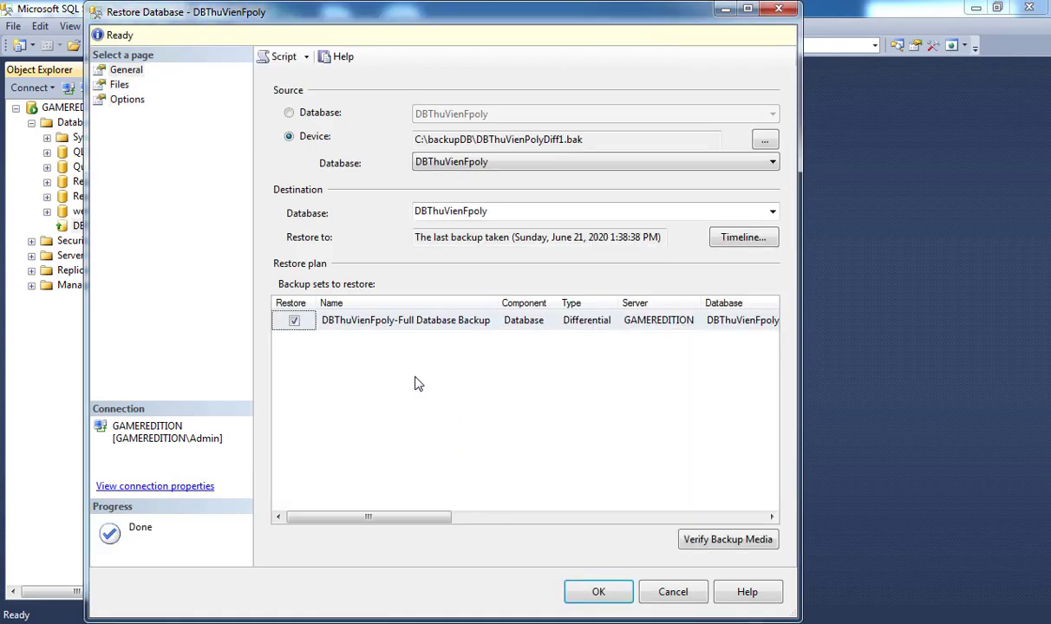
{"action": "left_click", "coordinate": [132, 101]}
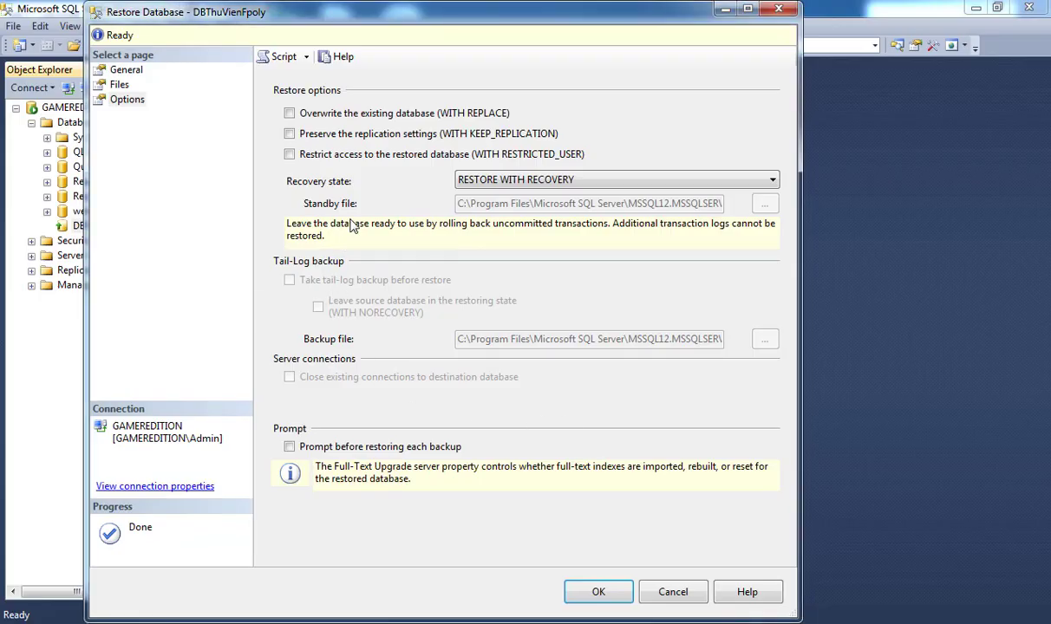
Restore DBThuVienFpoly from Diff1 with RESTORE WITH RECOVERY and acknowledge the success message.
{"action": "left_click_drag", "start_coordinate": [317, 13], "coordinate": [462, 12]}
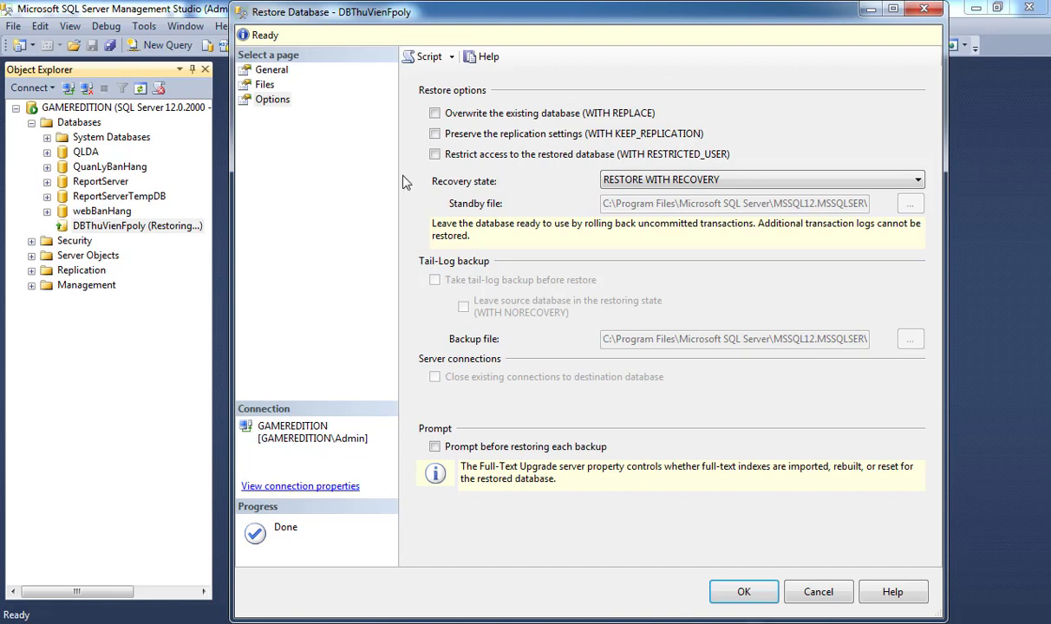
{"action": "left_click", "coordinate": [661, 179]}
{"action": "left_click", "coordinate": [635, 199]}
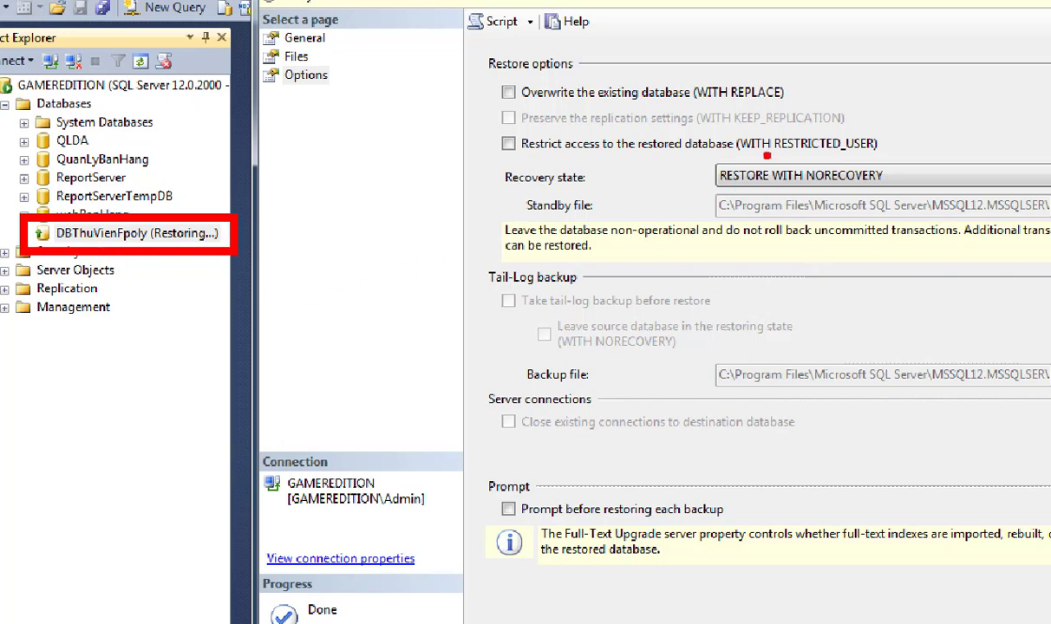
{"action": "left_click_drag", "start_coordinate": [709, 153], "coordinate": [940, 224]}
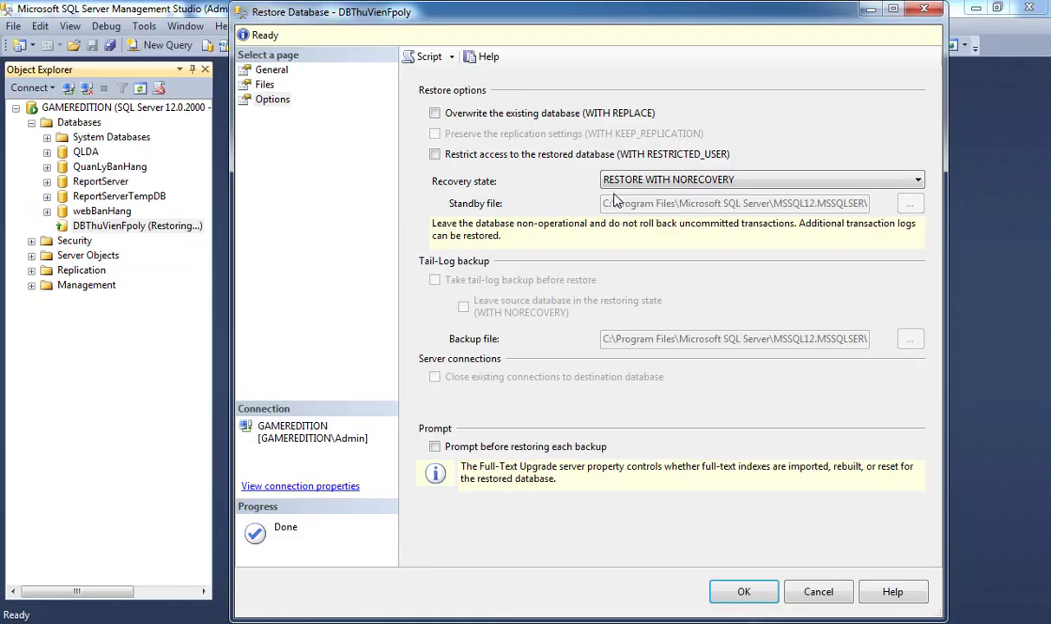
{"action": "left_click", "coordinate": [724, 174]}
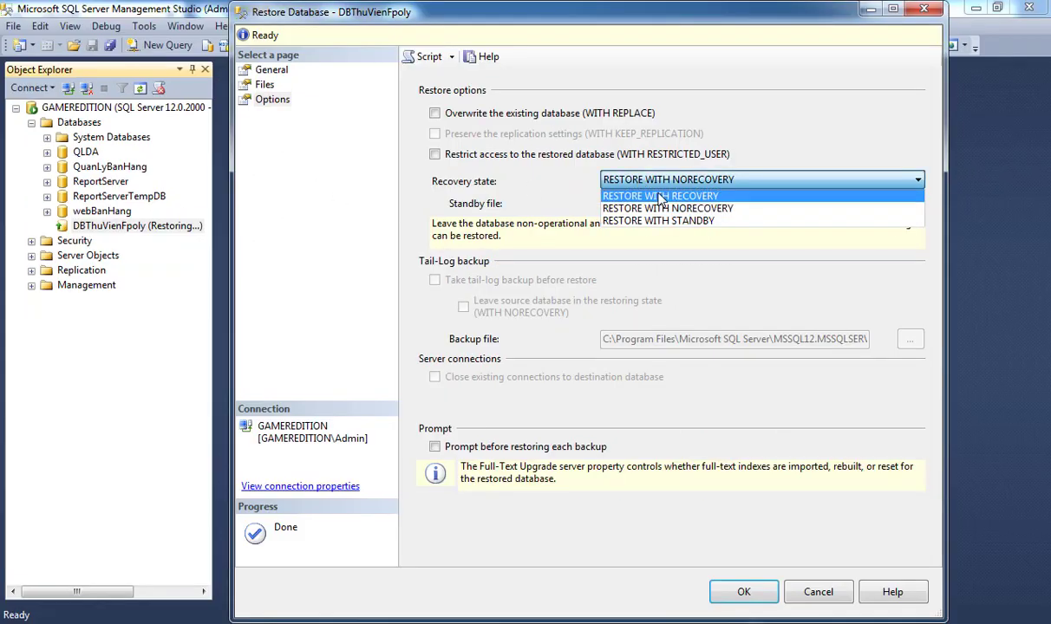
{"action": "left_click", "coordinate": [660, 199]}
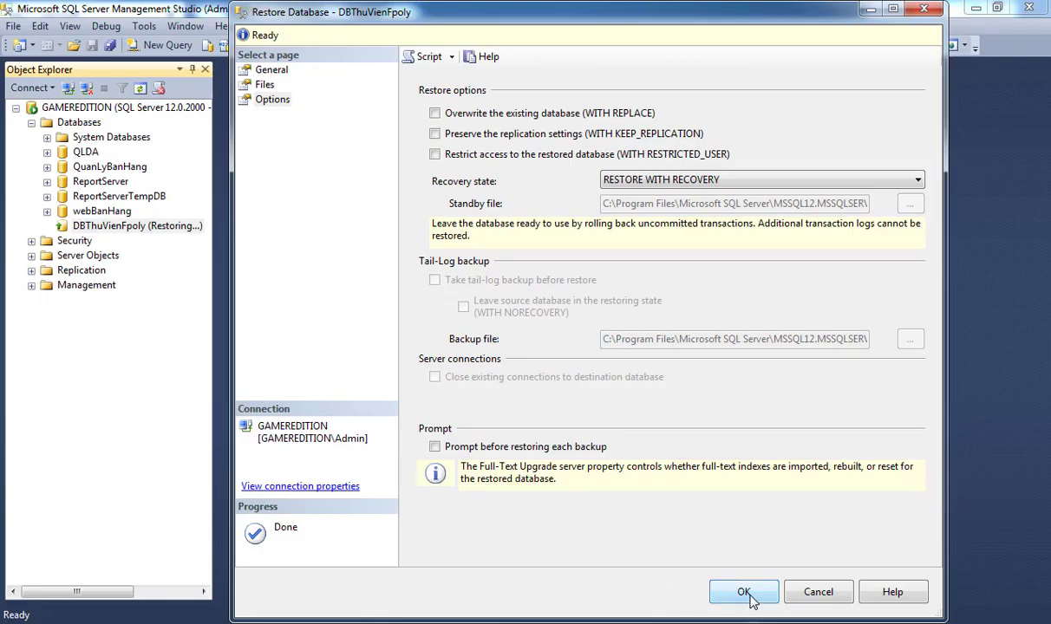
{"action": "left_click", "coordinate": [748, 595]}
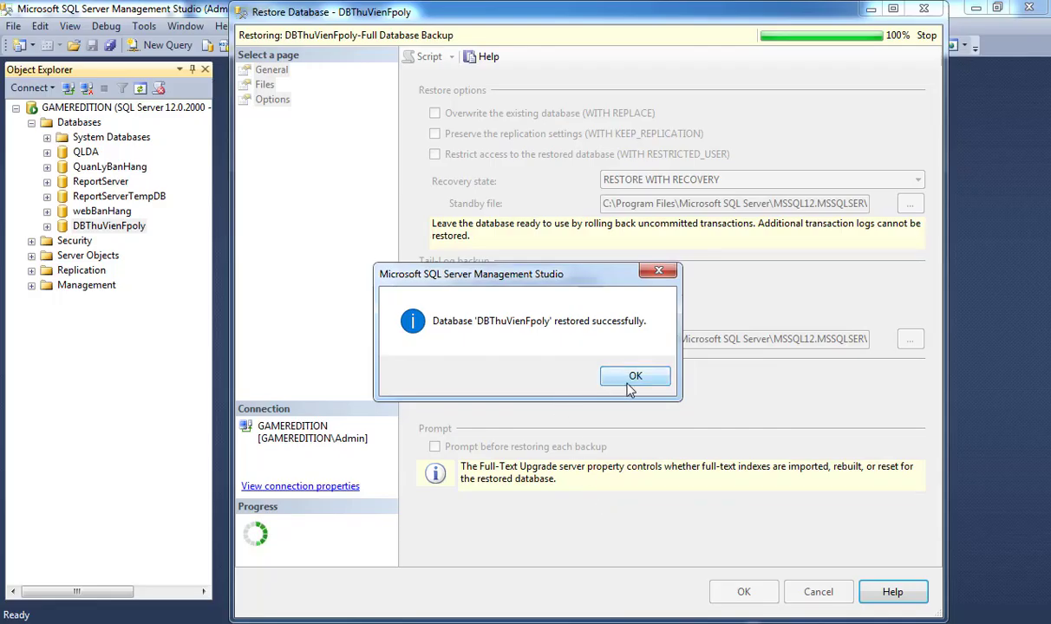
{"action": "left_click", "coordinate": [645, 348]}
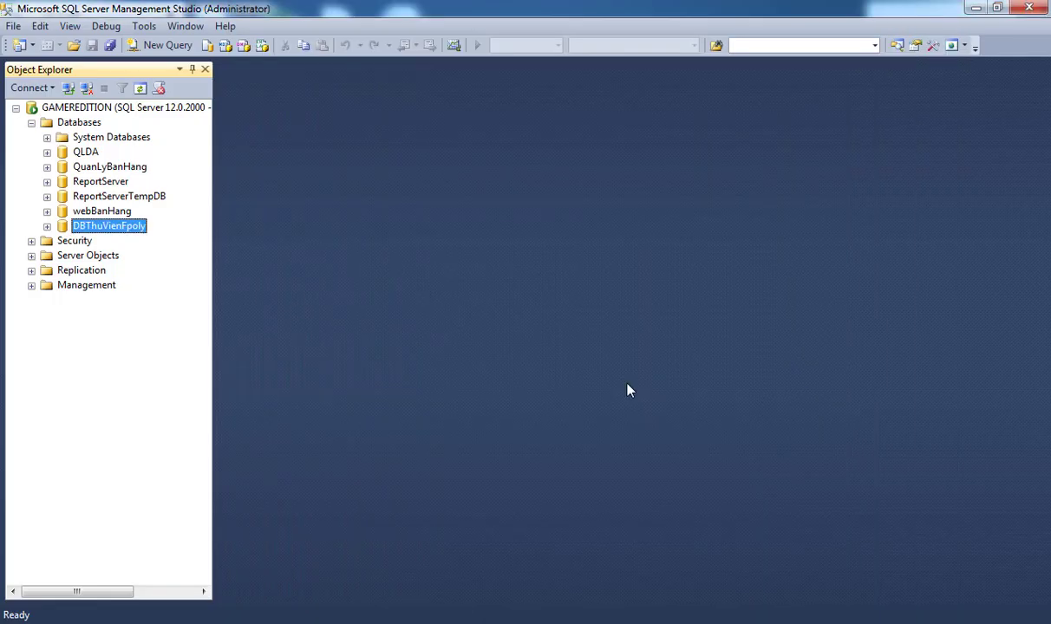
{"action": "left_click", "coordinate": [47, 227]}
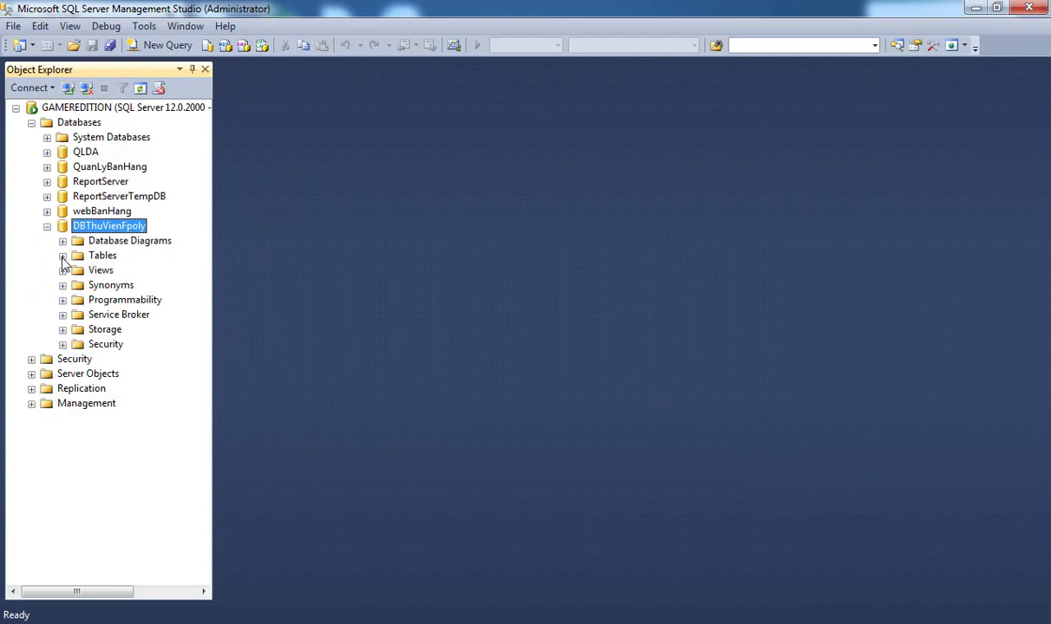
{"action": "left_click", "coordinate": [62, 256]}
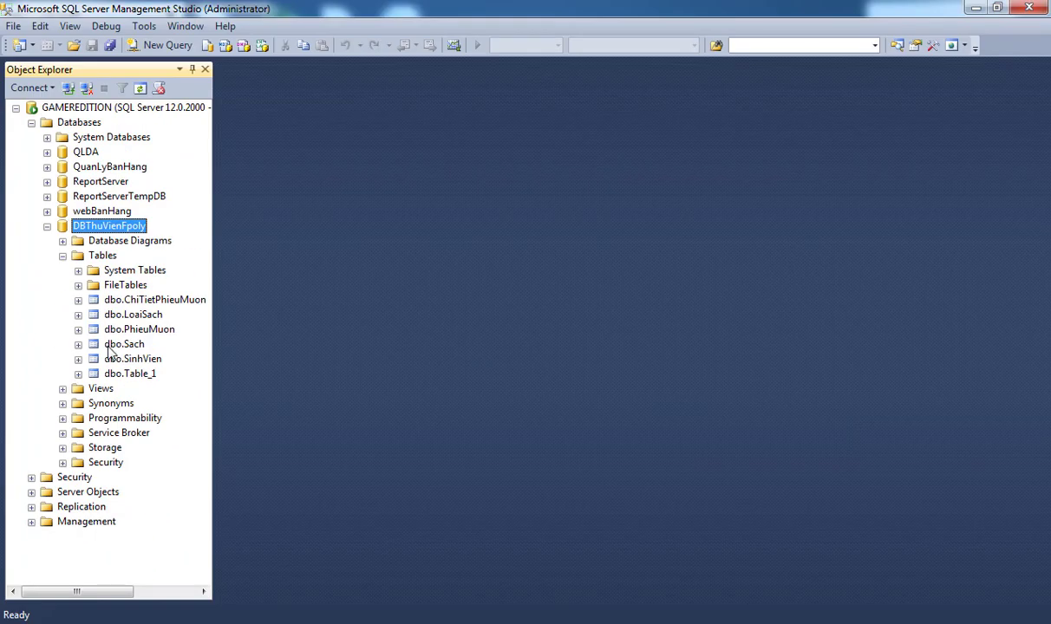
{"action": "left_click", "coordinate": [130, 374]}
{"action": "right_click", "coordinate": [131, 374]}
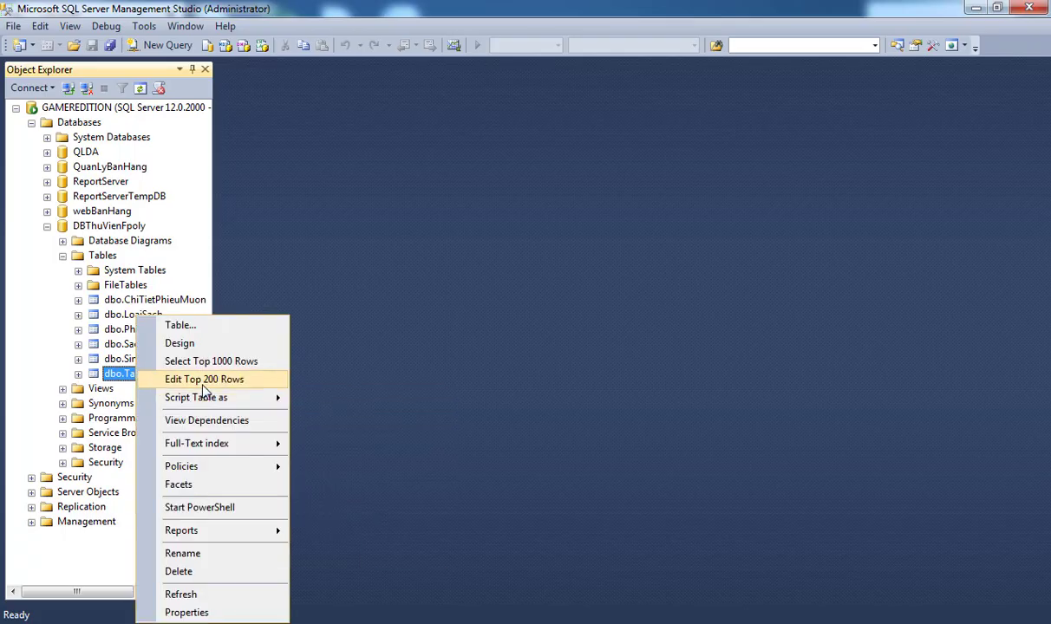
{"action": "left_click", "coordinate": [205, 379]}
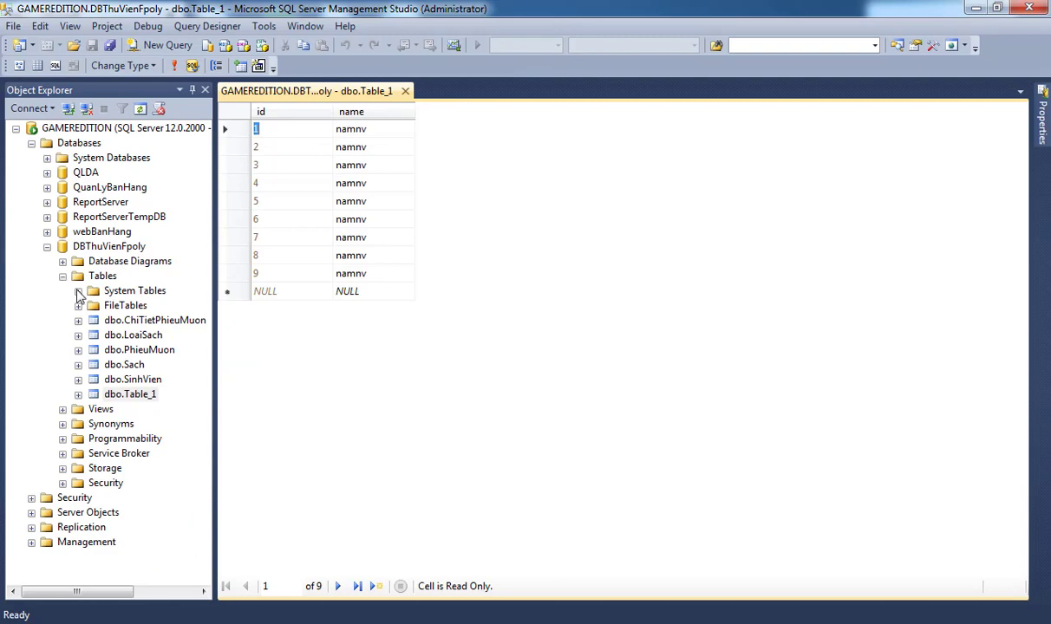
{"action": "left_click", "coordinate": [78, 294]}
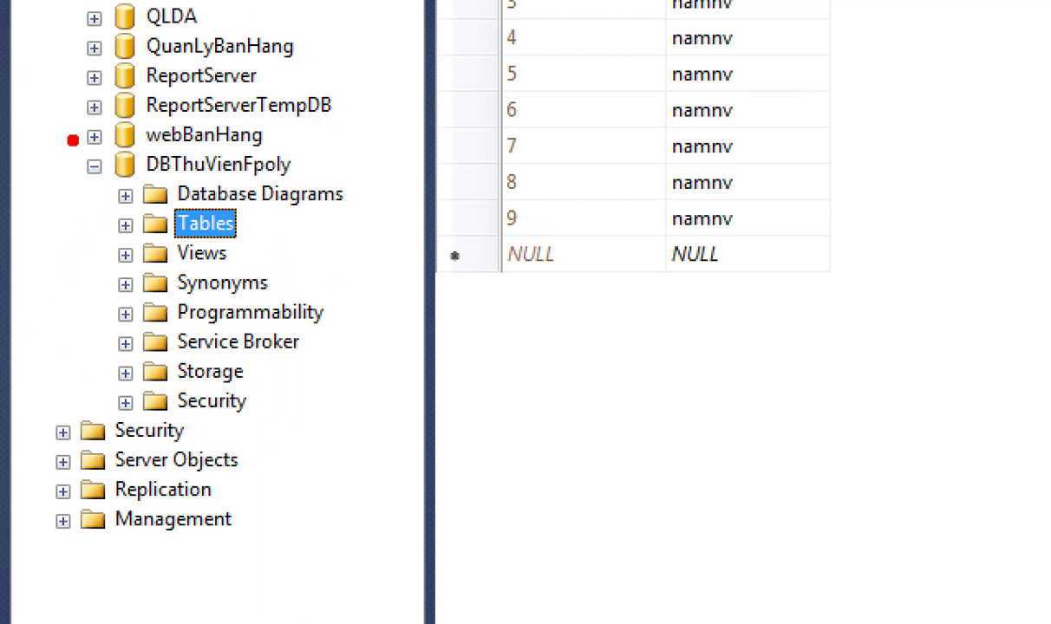
{"action": "left_click_drag", "start_coordinate": [66, 132], "coordinate": [340, 214]}
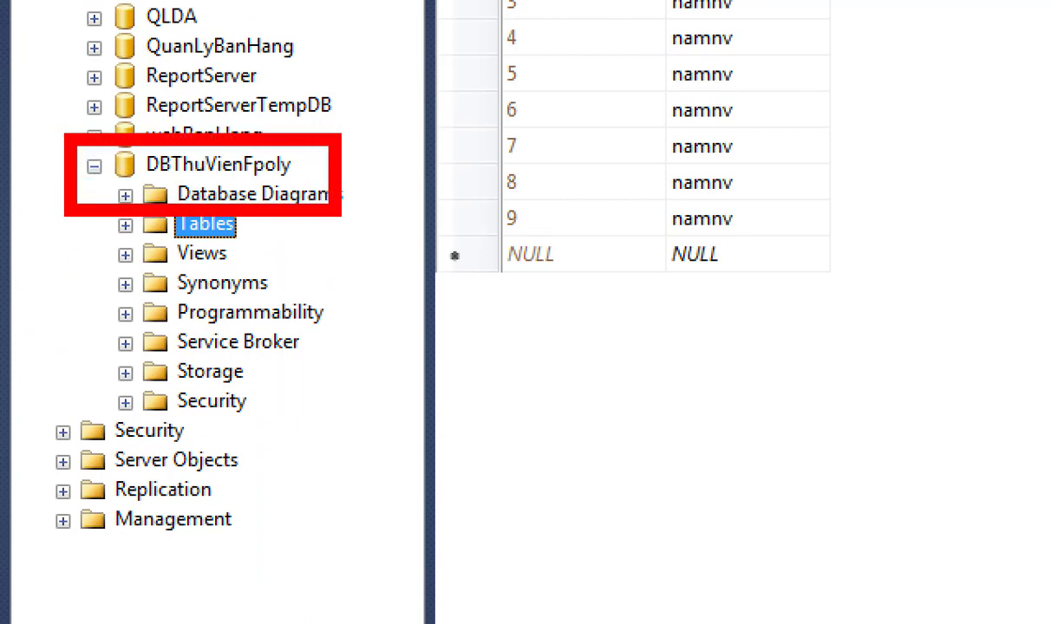
{"action": "key", "text": "Escape"}
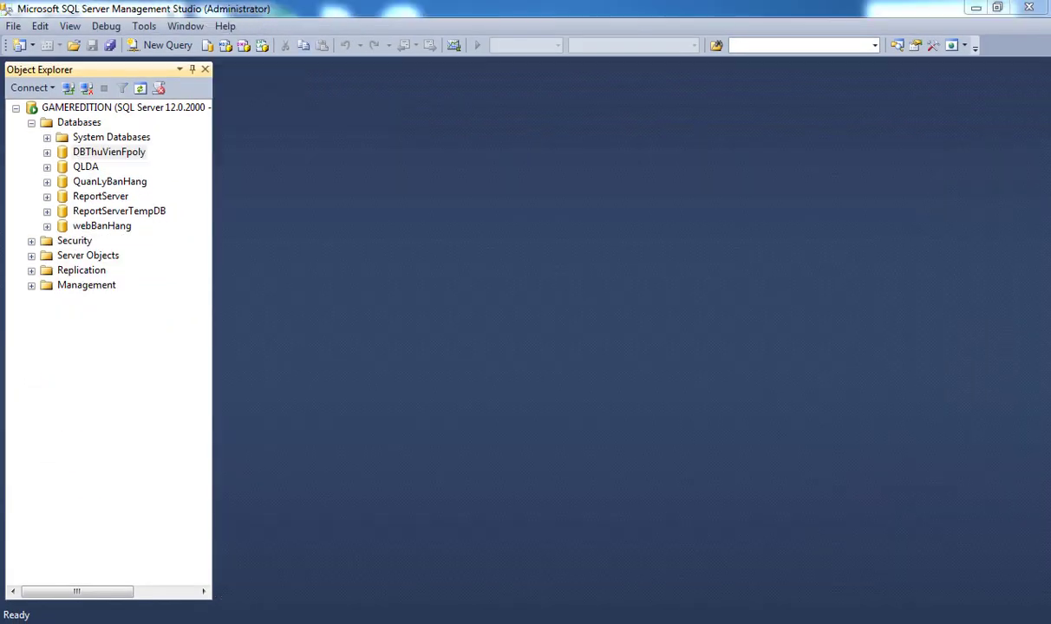
Open Restore Database for DBThuVienFpoly, with a device as the source.
{"action": "left_click", "coordinate": [120, 155]}
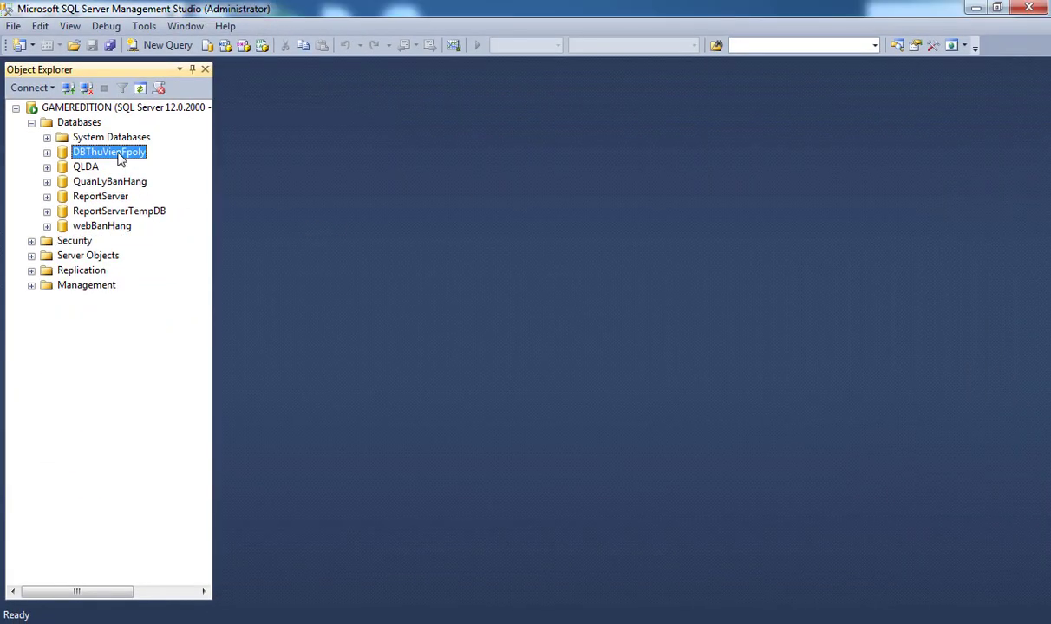
{"action": "right_click", "coordinate": [120, 156]}
{"action": "mouse_move", "coordinate": [174, 222]}
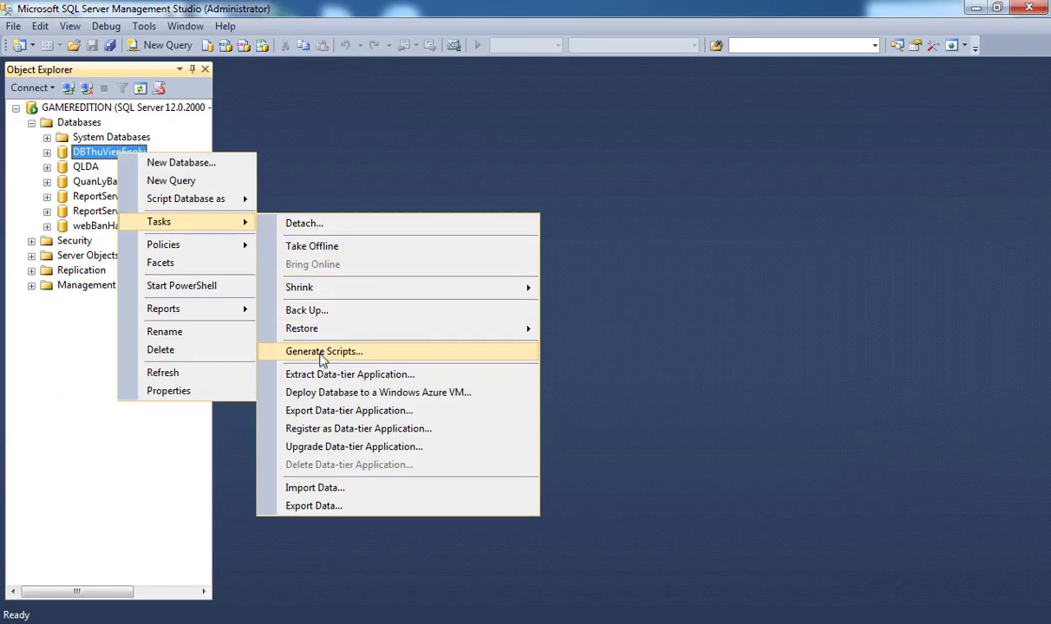
{"action": "mouse_move", "coordinate": [320, 336]}
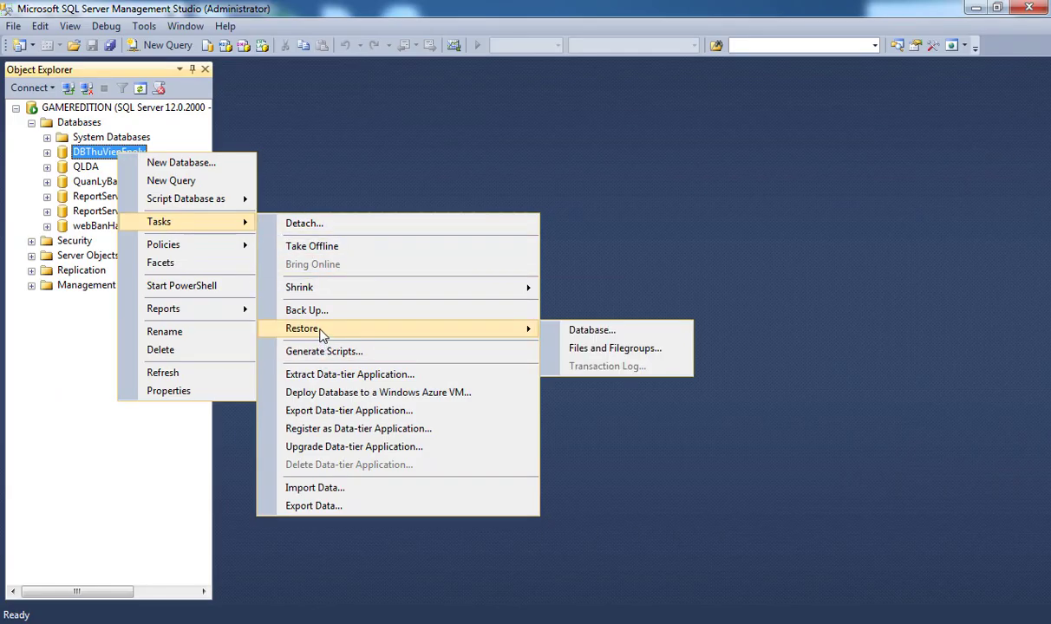
{"action": "left_click", "coordinate": [617, 334]}
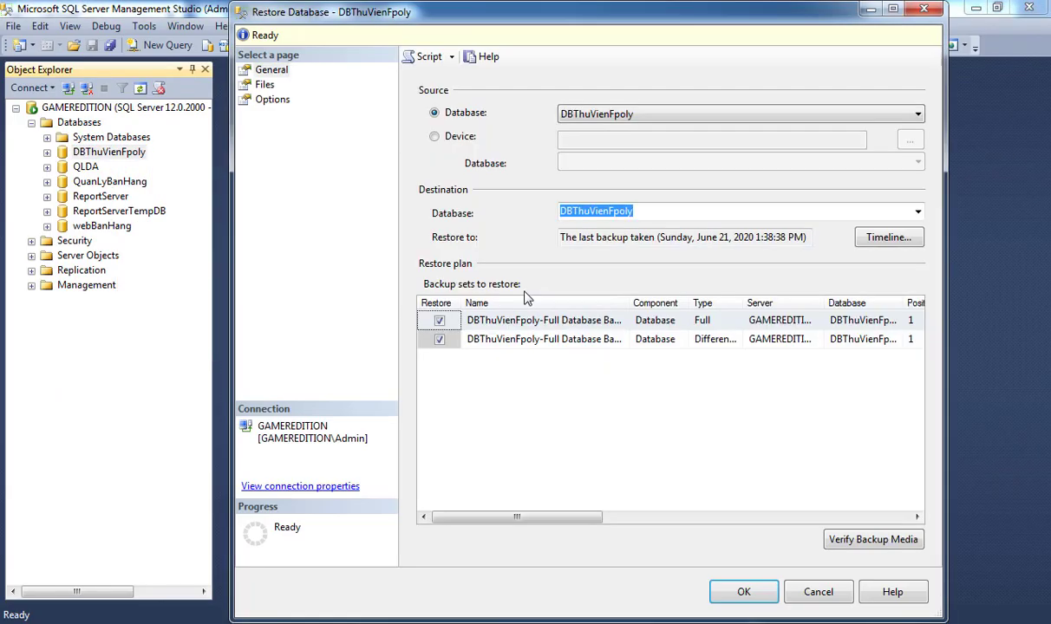
{"action": "left_click", "coordinate": [446, 140]}
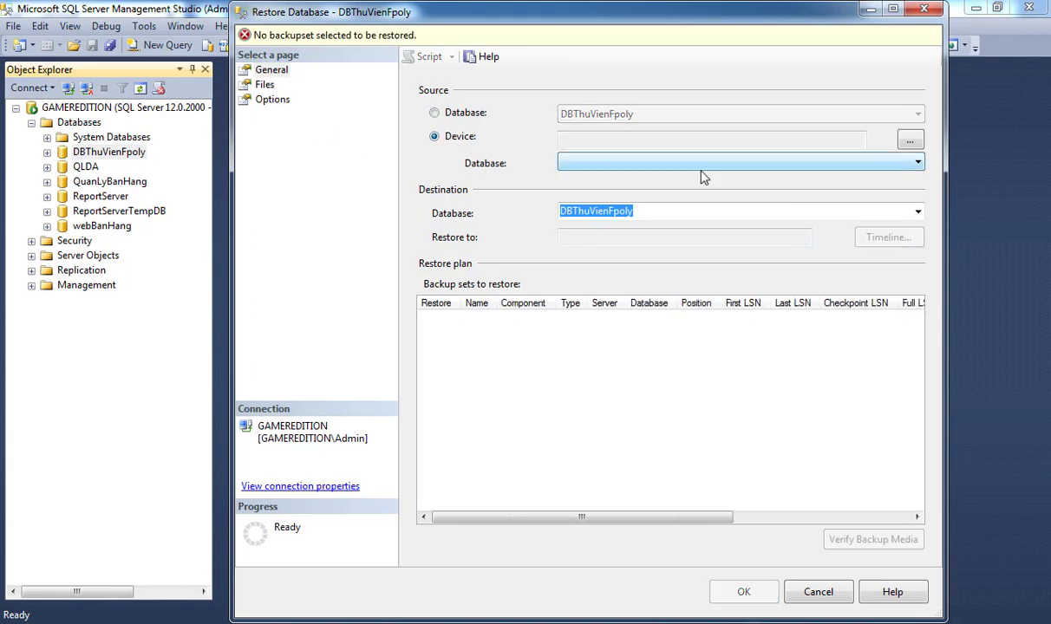
Add C:\backupDB\DBThuVienPolyDiff2.bak as the backup file to restore.
{"action": "left_click", "coordinate": [909, 140]}
{"action": "left_click", "coordinate": [709, 271]}
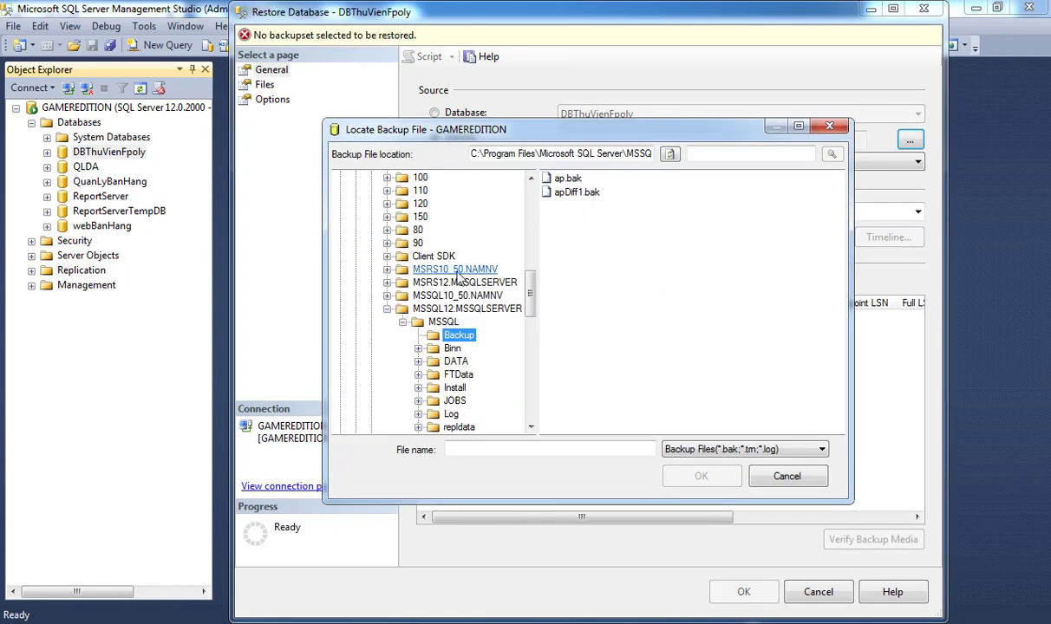
{"action": "left_click_drag", "start_coordinate": [536, 276], "coordinate": [532, 273]}
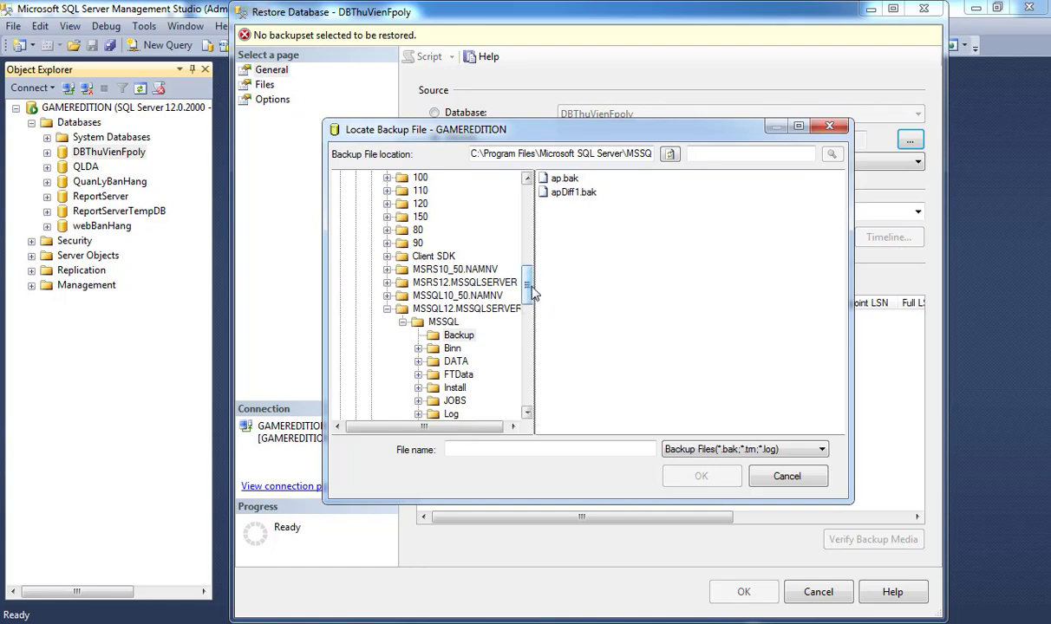
{"action": "scroll", "coordinate": [433, 286], "scroll_direction": "up", "scroll_amount": 10}
{"action": "left_click", "coordinate": [403, 231]}
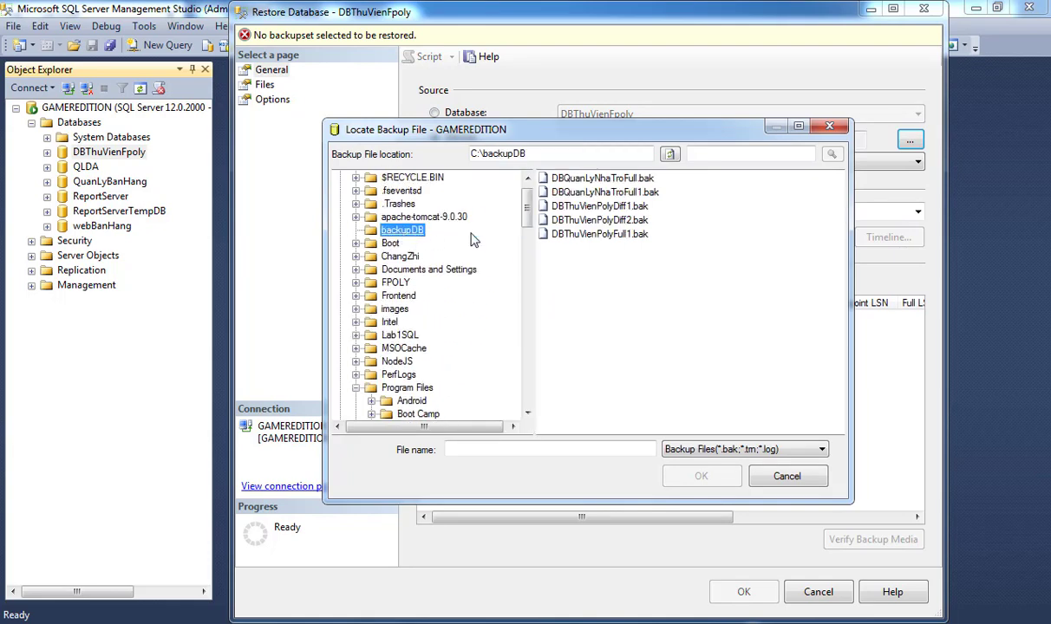
{"action": "double_click", "coordinate": [564, 209]}
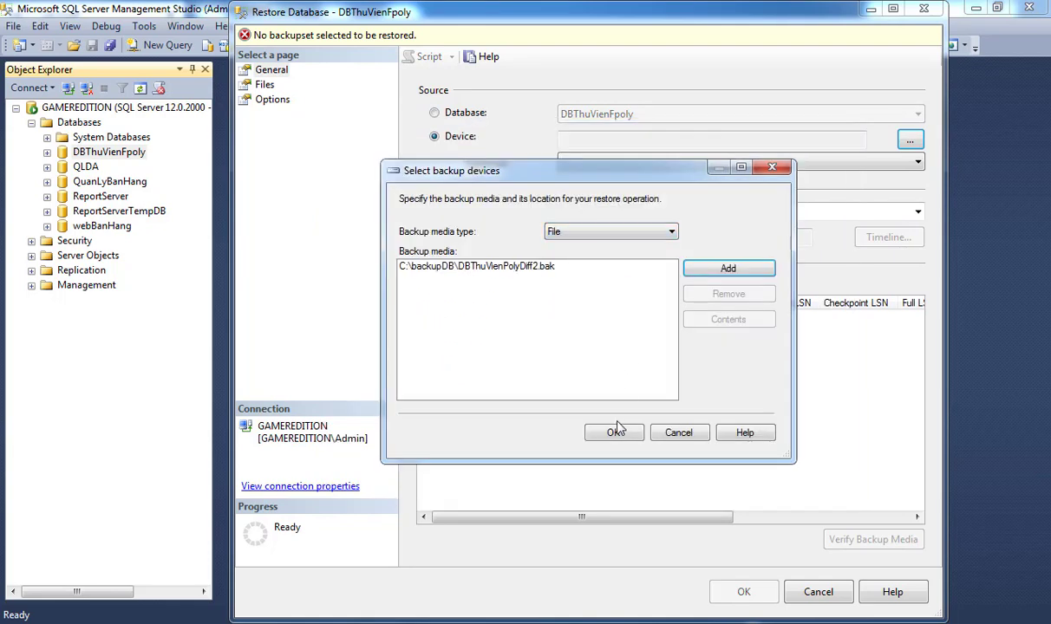
{"action": "left_click", "coordinate": [614, 433]}
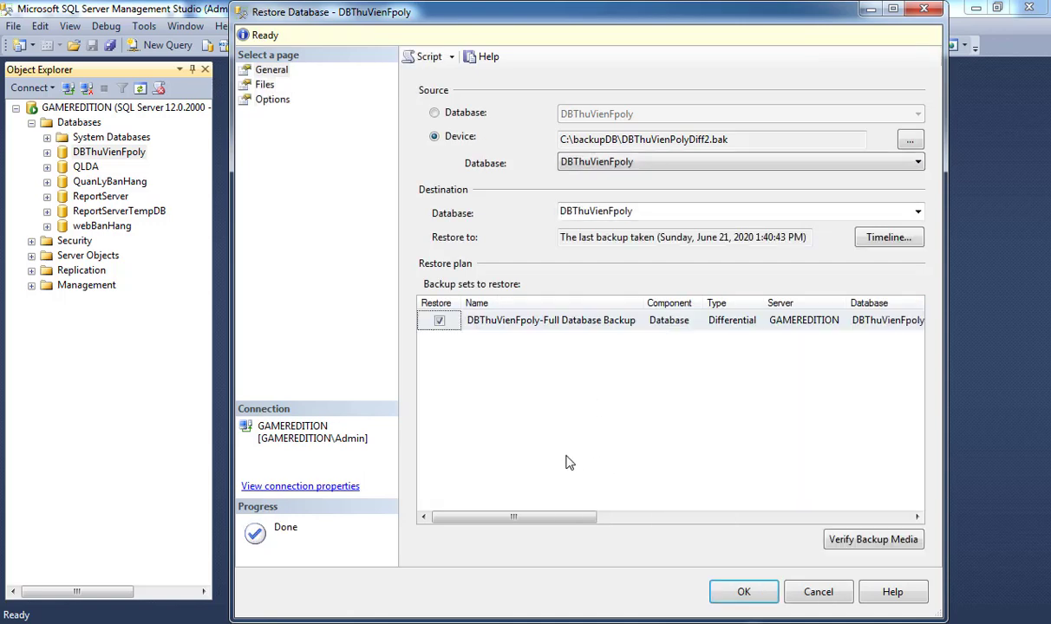
Keep RESTORE WITH RECOVERY and run the Diff2 restore, which fails.
{"action": "left_click", "coordinate": [272, 99]}
{"action": "left_click", "coordinate": [659, 179]}
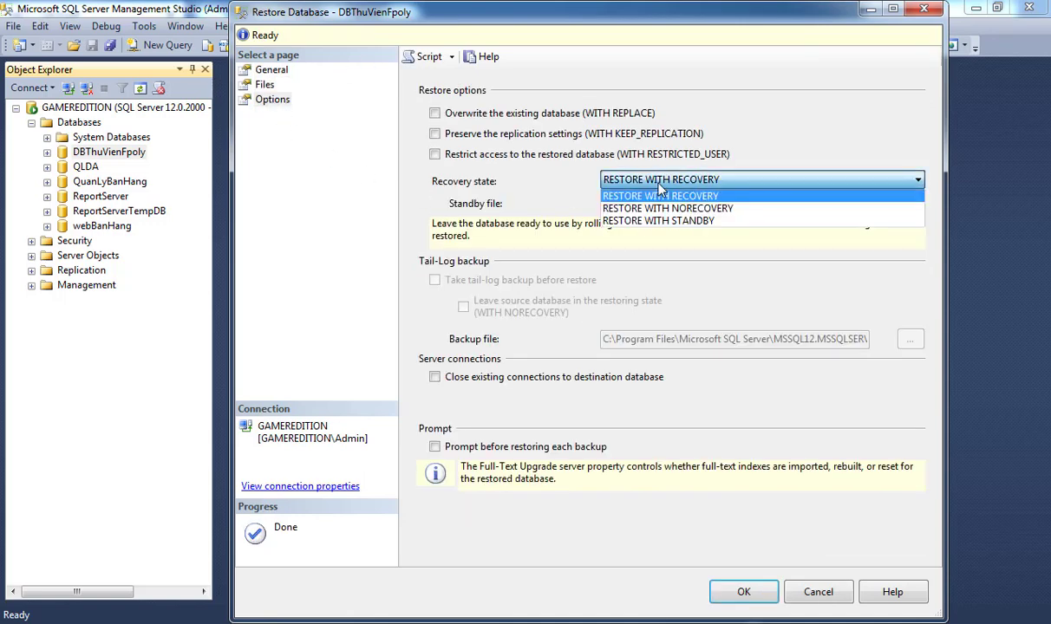
{"action": "left_click", "coordinate": [662, 185]}
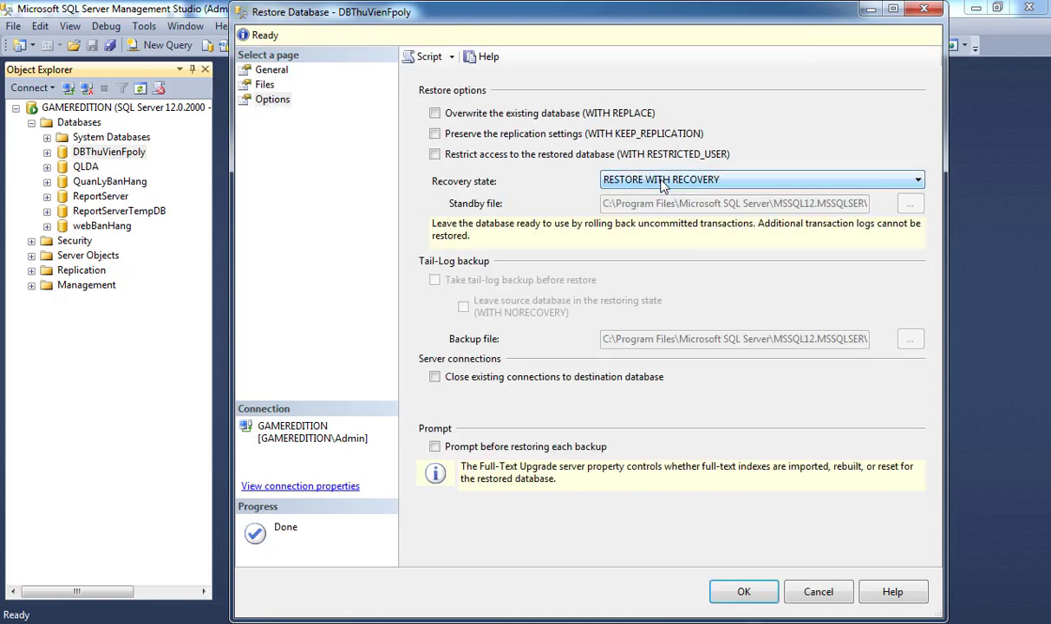
{"action": "left_click", "coordinate": [747, 593]}
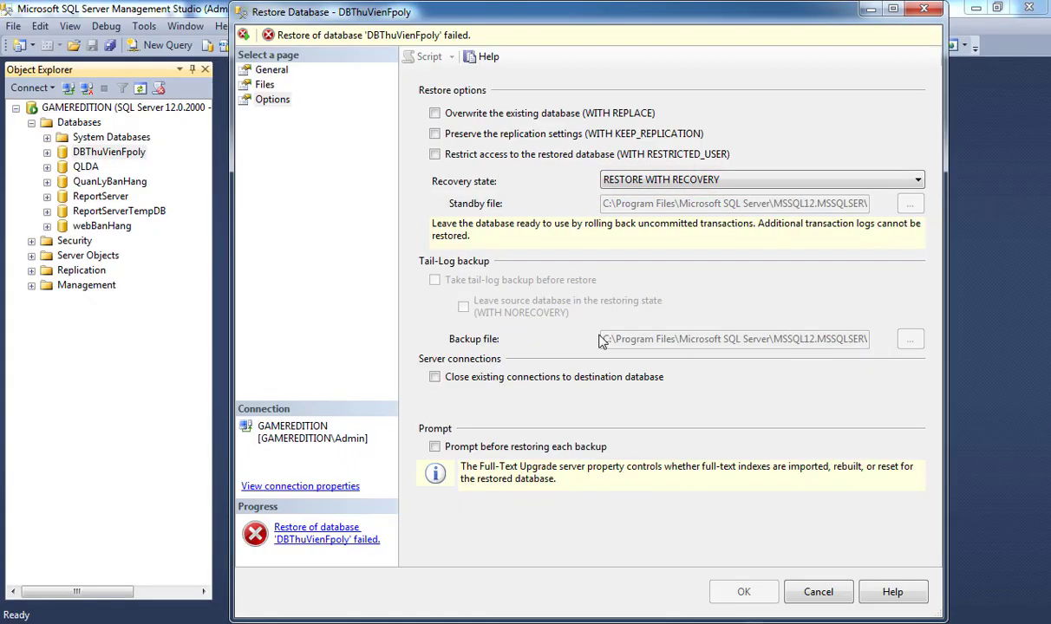
{"action": "left_click", "coordinate": [657, 182]}
Cancel the failed restore, check the Lab 8 PDF step on APFull1.bak and APDiff2.bak, then return to SSMS.
{"action": "left_click", "coordinate": [817, 593]}
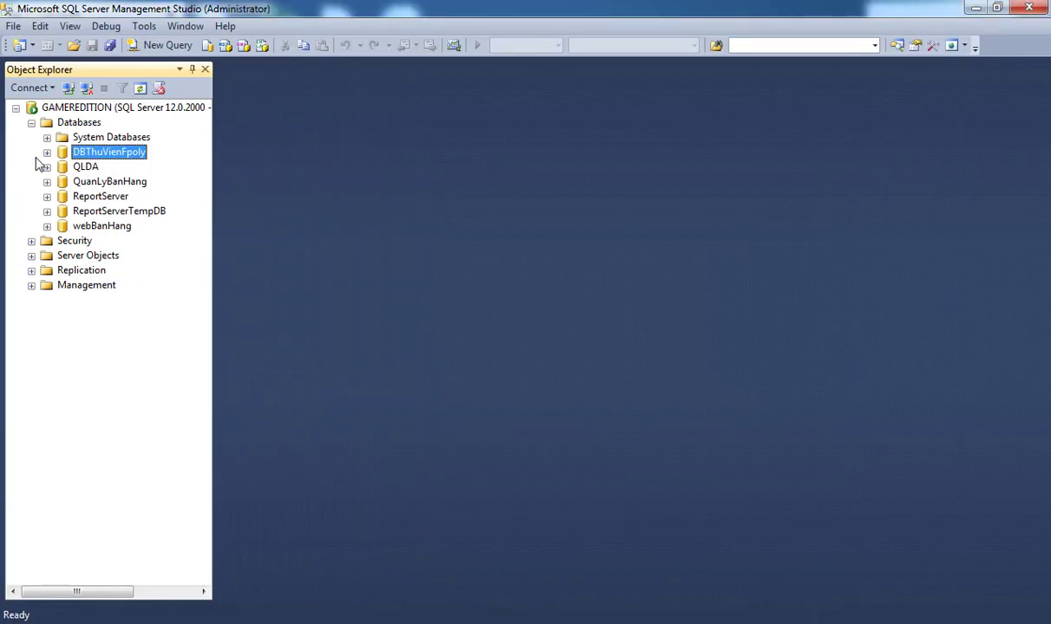
{"action": "key", "text": "alt+Tab"}
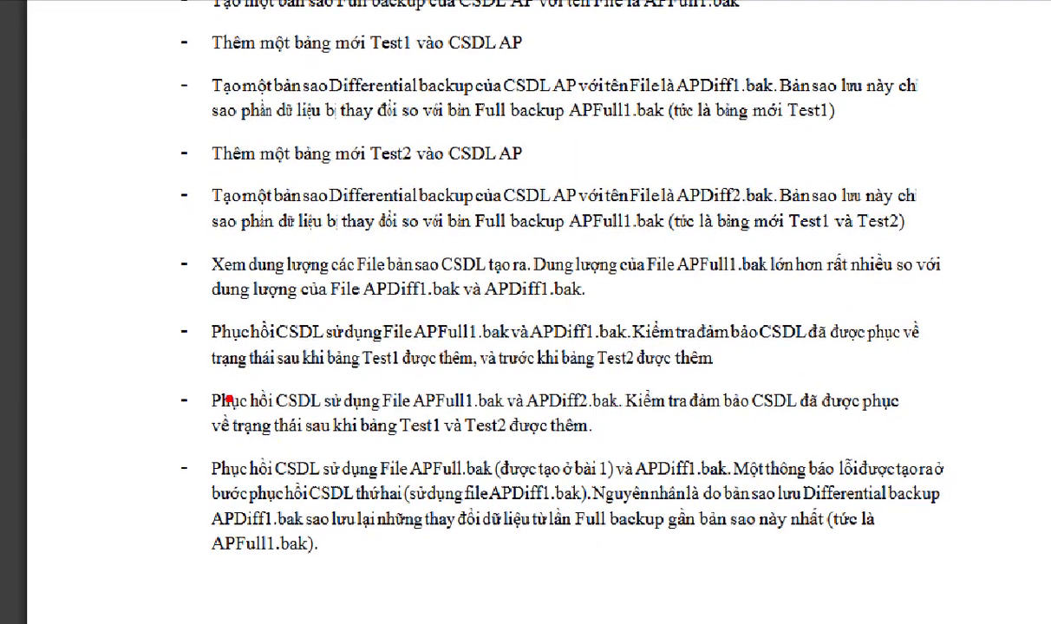
{"action": "mouse_move", "coordinate": [182, 375]}
{"action": "left_mouse_down"}
{"action": "mouse_move", "coordinate": [668, 439]}
{"action": "mouse_move", "coordinate": [926, 451]}
{"action": "left_mouse_up"}
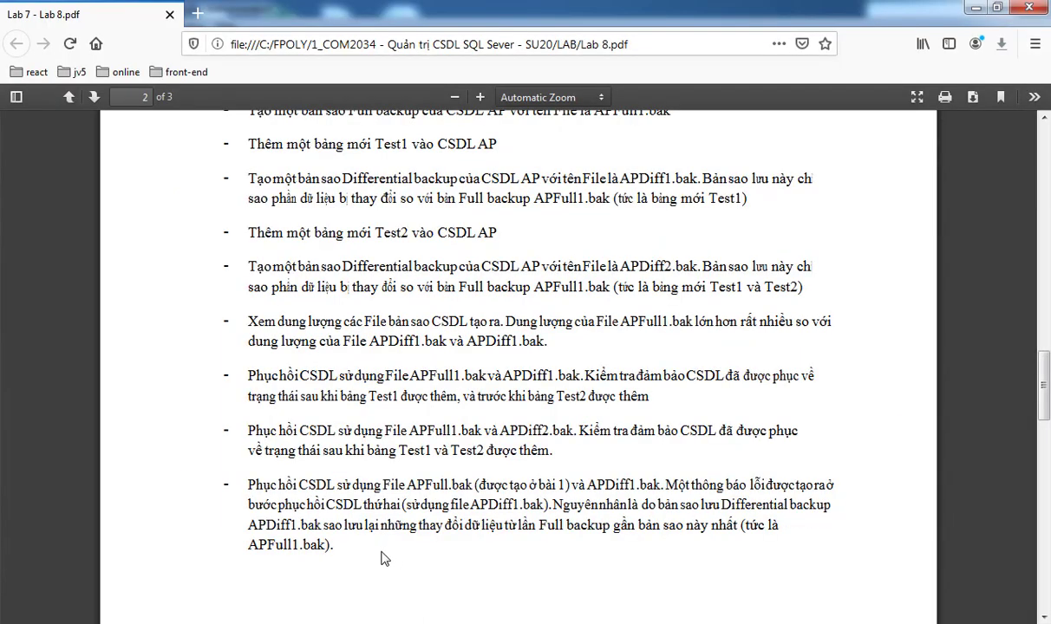
{"action": "key", "text": "alt+Tab"}
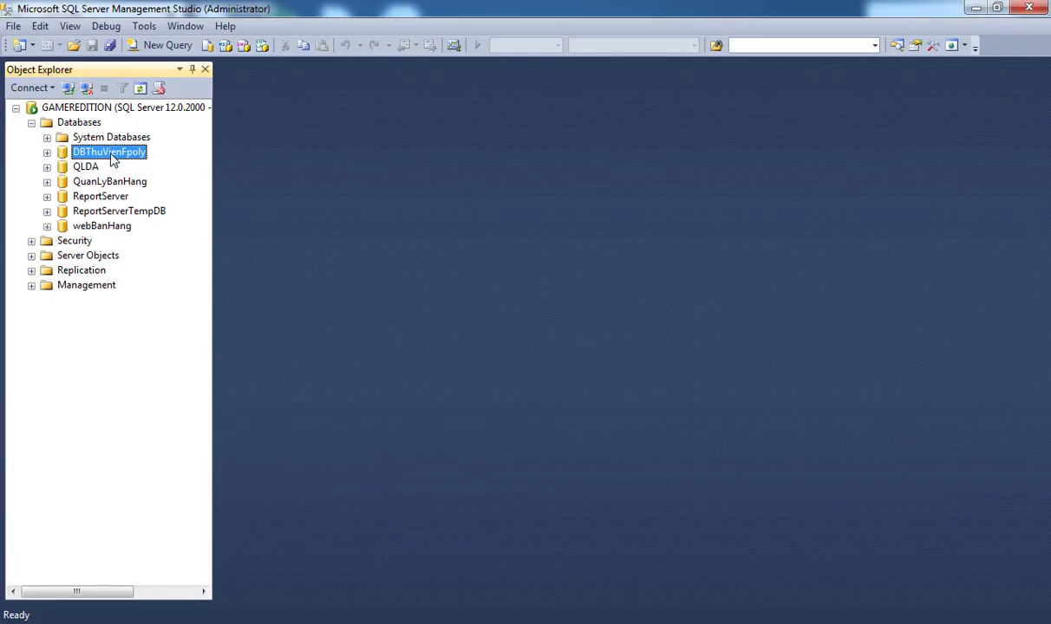
Delete the DBThuVienFpoly database.
{"action": "right_click", "coordinate": [111, 159]}
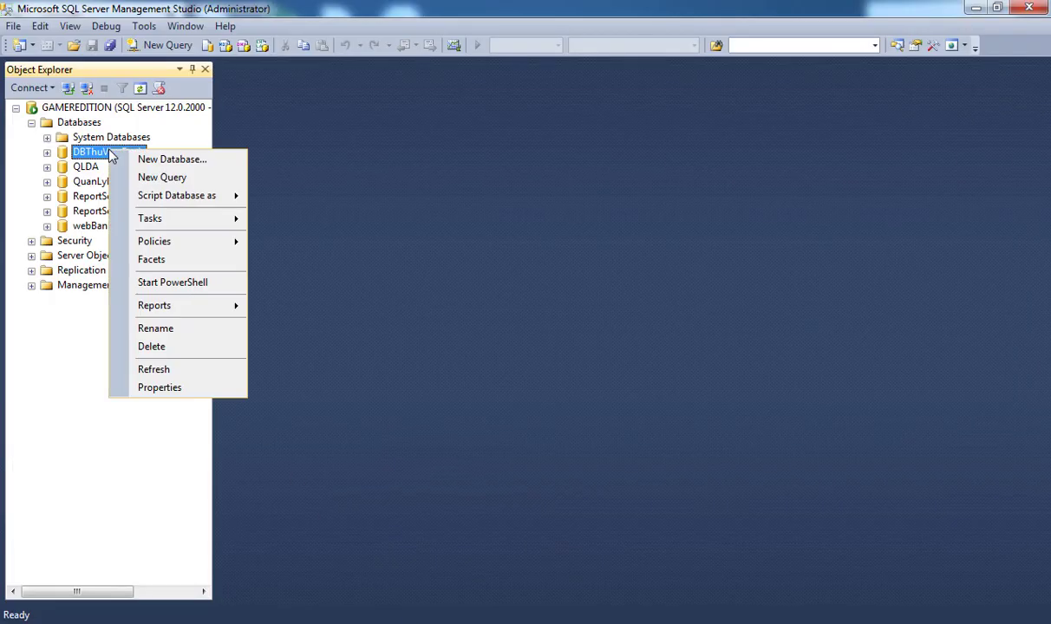
{"action": "left_click", "coordinate": [176, 349]}
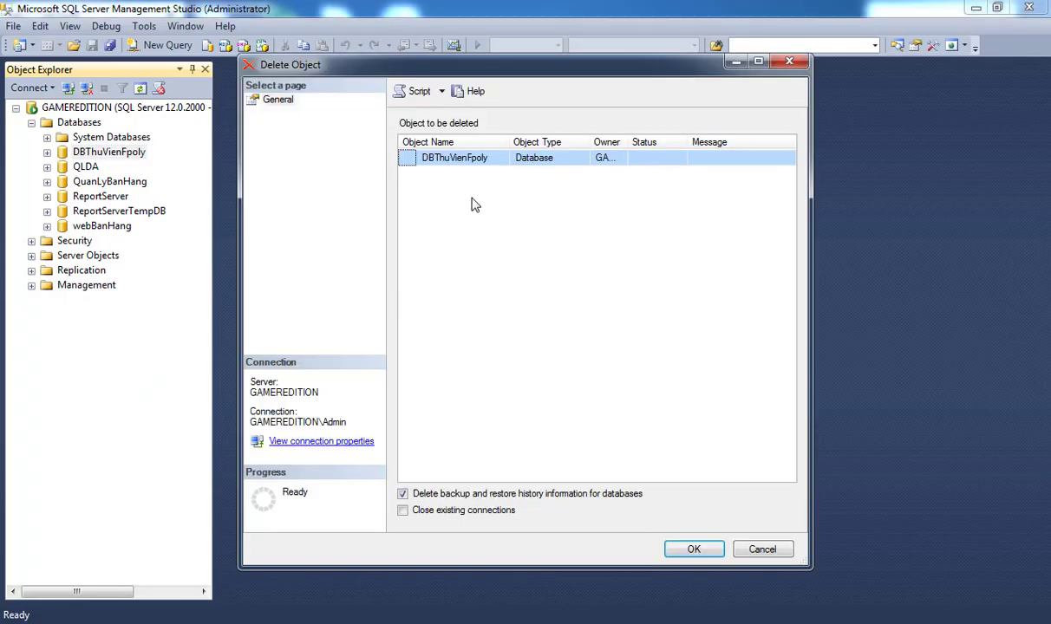
{"action": "left_click", "coordinate": [691, 548]}
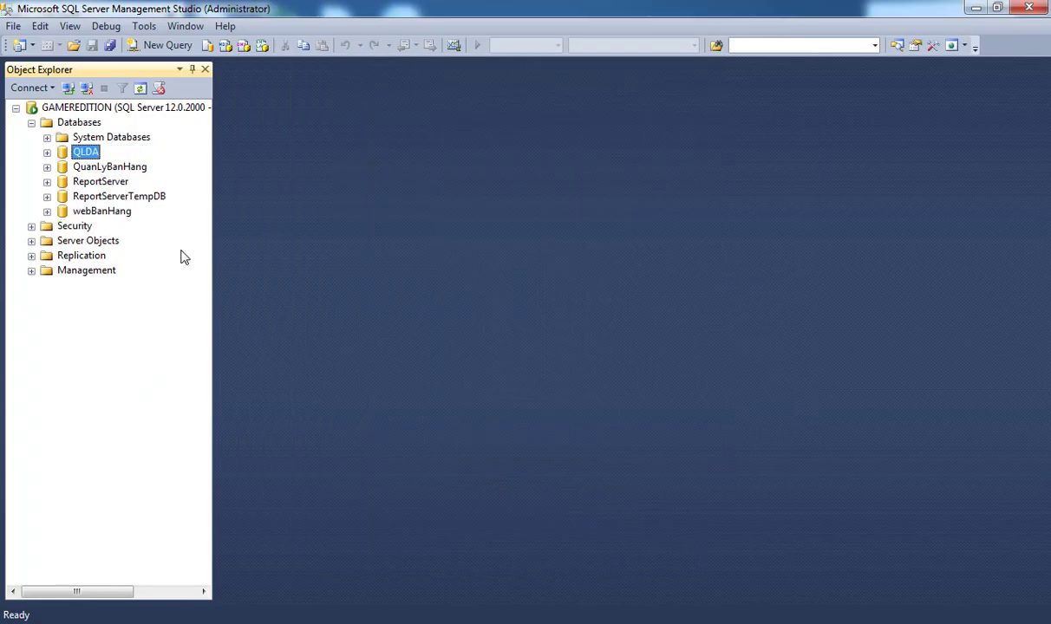
Start a database restore from device C:\backupDB\DBThuVienPolyFull1.bak.
{"action": "right_click", "coordinate": [84, 126]}
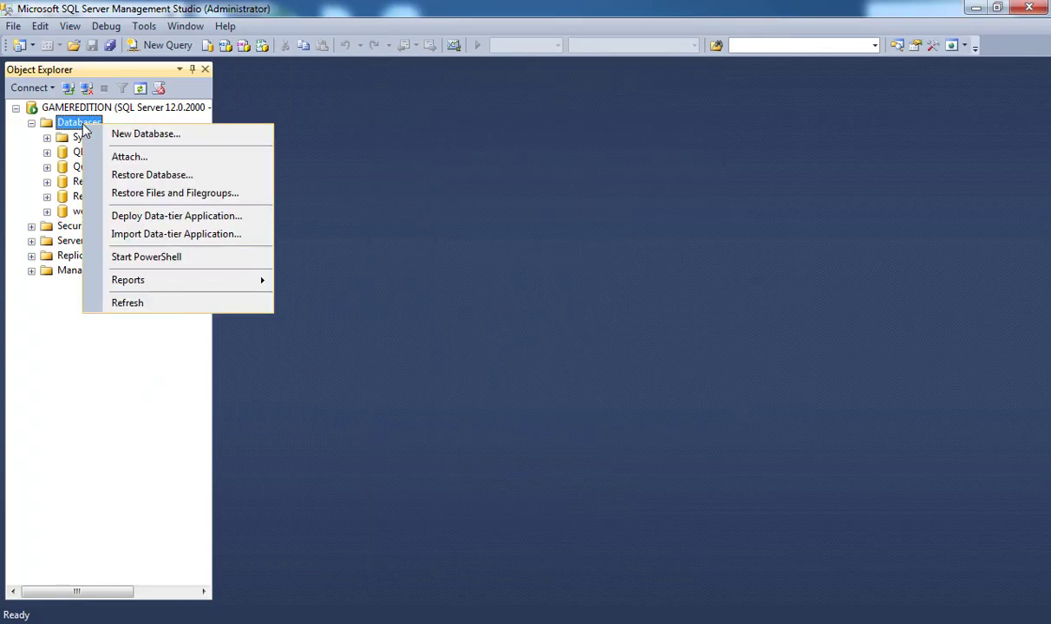
{"action": "left_click", "coordinate": [158, 175]}
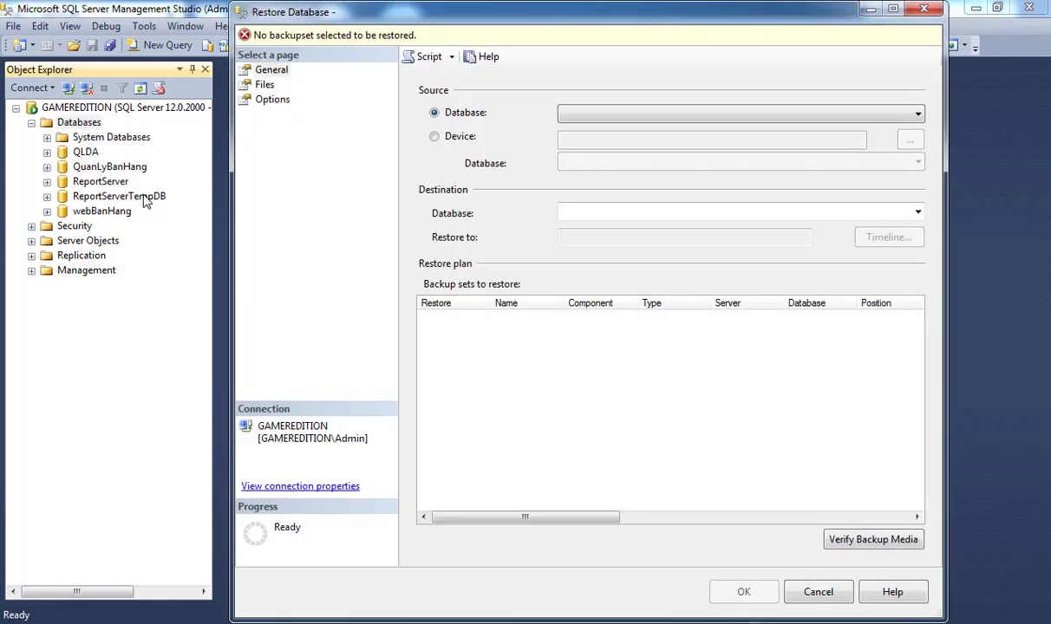
{"action": "left_click", "coordinate": [435, 137]}
{"action": "left_click", "coordinate": [910, 141]}
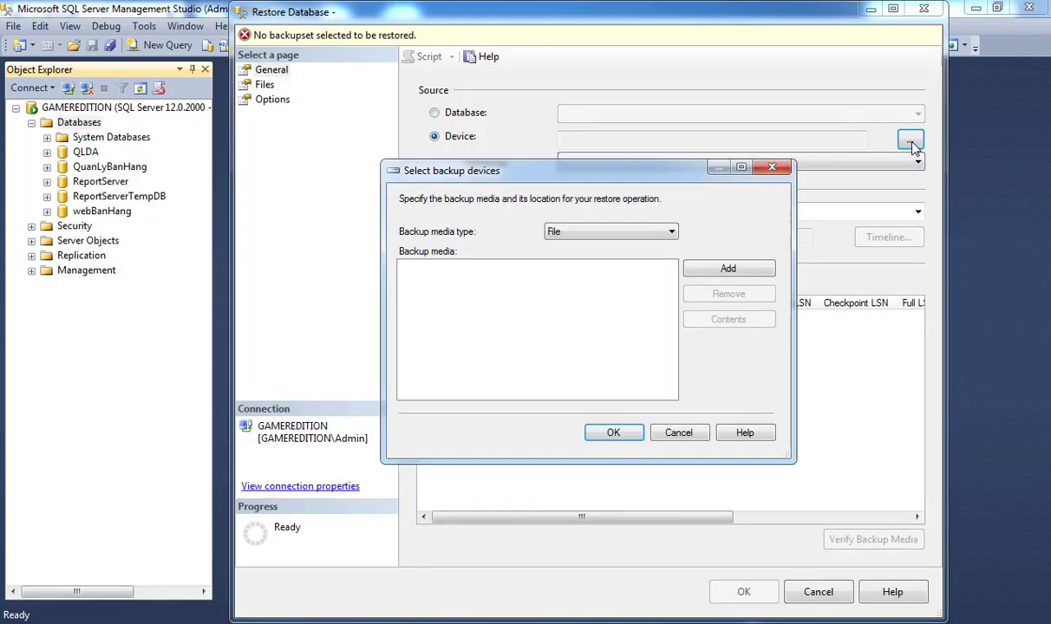
{"action": "left_click", "coordinate": [752, 274]}
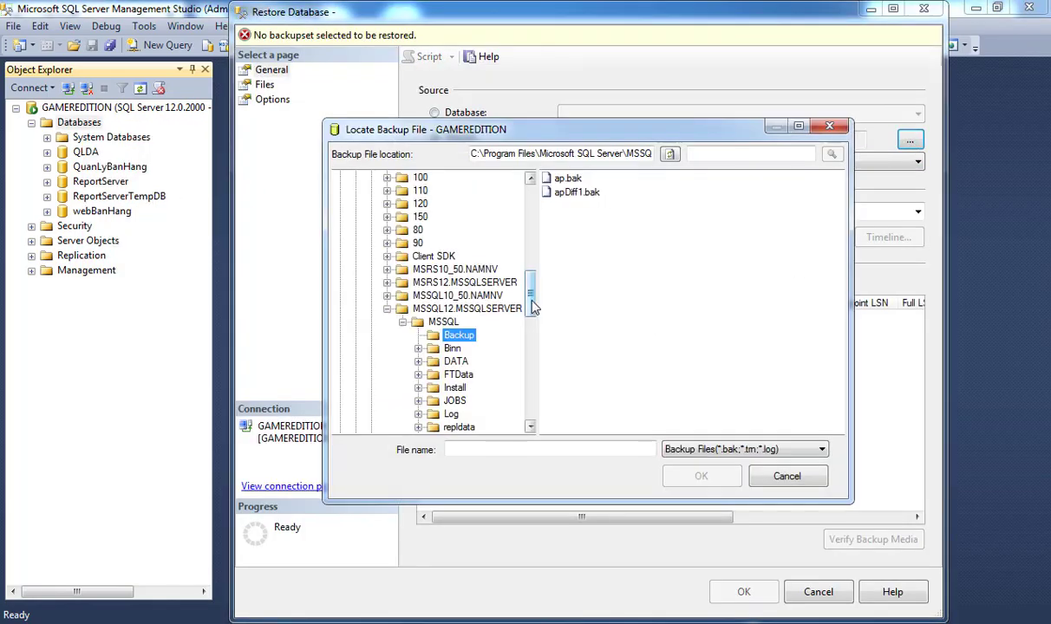
{"action": "left_click_drag", "start_coordinate": [532, 346], "coordinate": [531, 186]}
{"action": "left_click", "coordinate": [402, 244]}
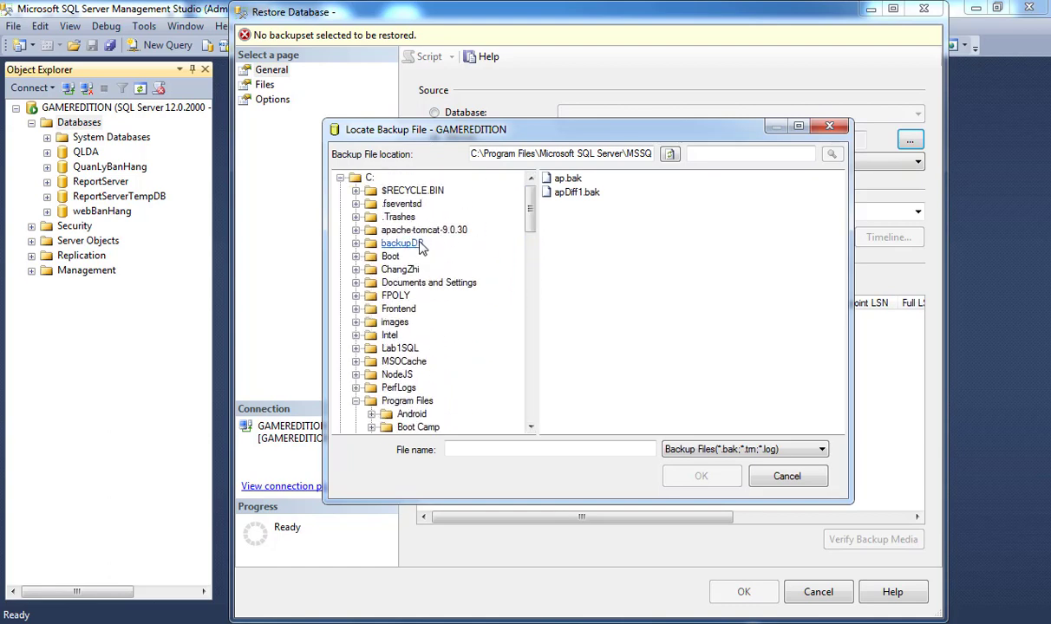
{"action": "double_click", "coordinate": [607, 234]}
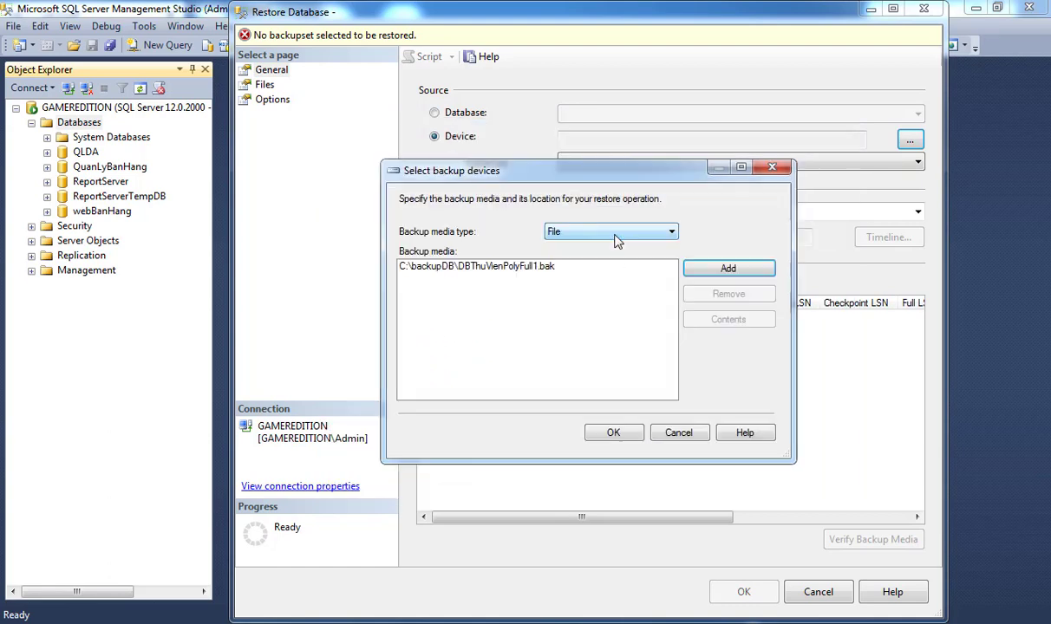
{"action": "left_click", "coordinate": [617, 431]}
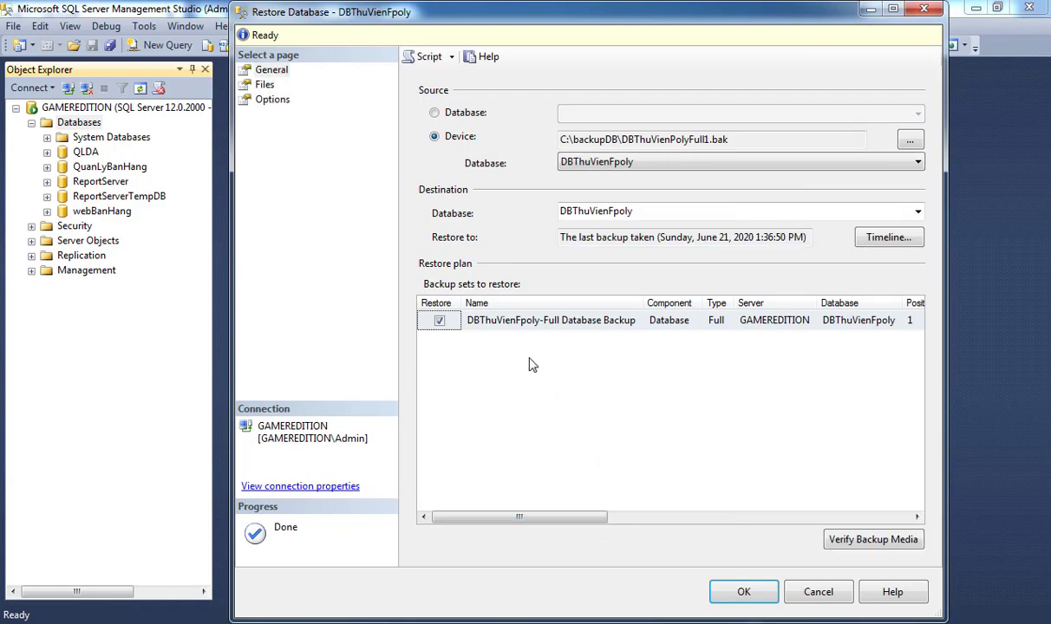
Run the full restore with RESTORE WITH NORECOVERY, leaving DBThuVienFpoly Restoring.
{"action": "left_click", "coordinate": [274, 101]}
{"action": "left_click", "coordinate": [621, 187]}
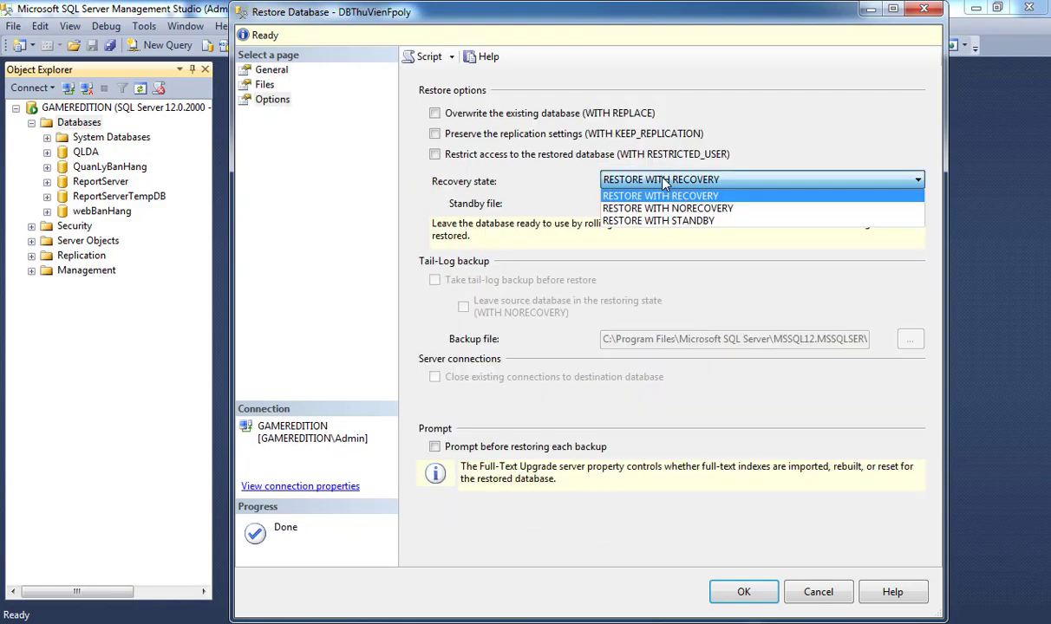
{"action": "left_click", "coordinate": [642, 209]}
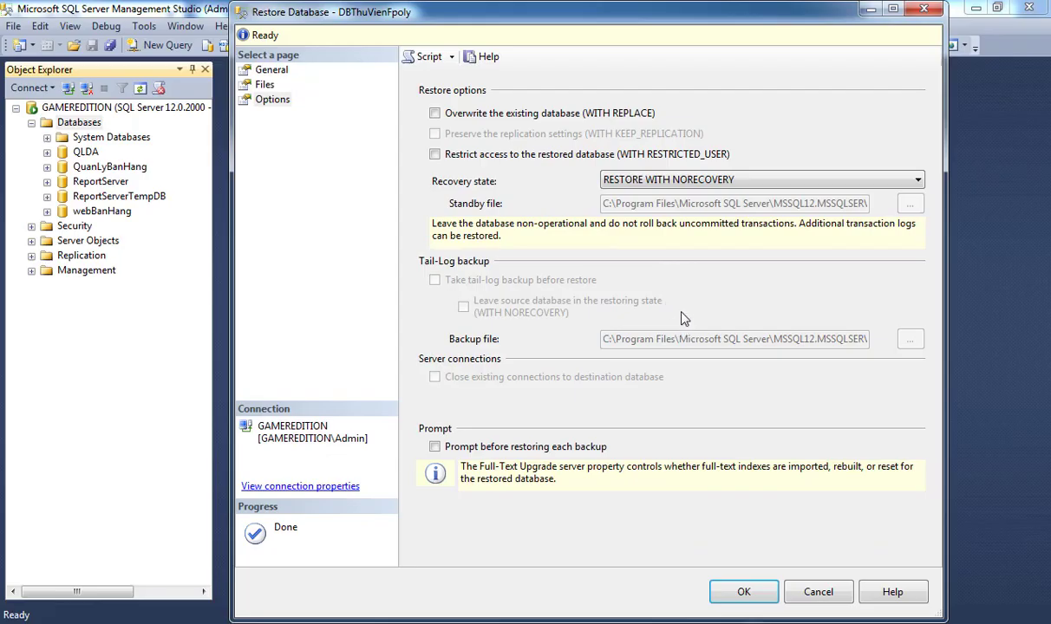
{"action": "left_click", "coordinate": [746, 591]}
{"action": "left_click", "coordinate": [635, 375]}
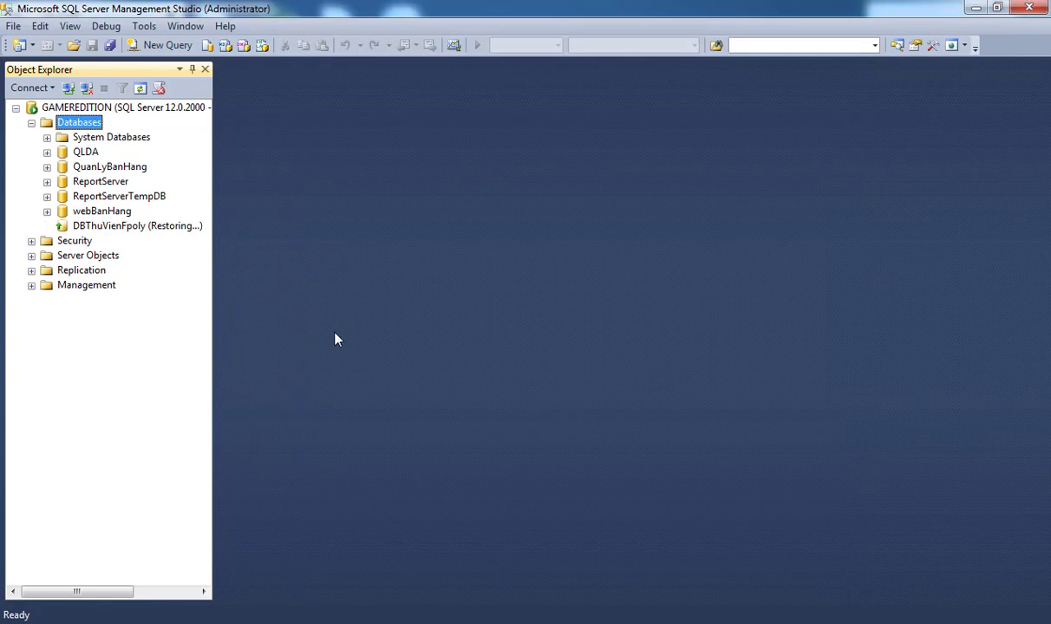
Start a restore on DBThuVienFpoly via Tasks > Restore > Database.
{"action": "right_click", "coordinate": [134, 229]}
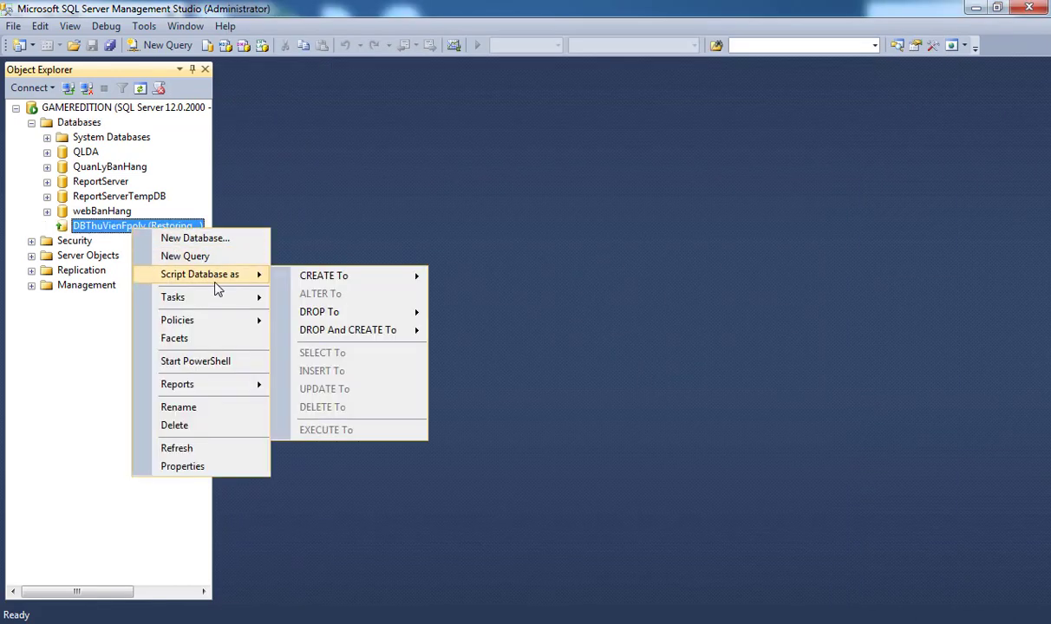
{"action": "mouse_move", "coordinate": [217, 300]}
{"action": "left_click", "coordinate": [352, 207]}
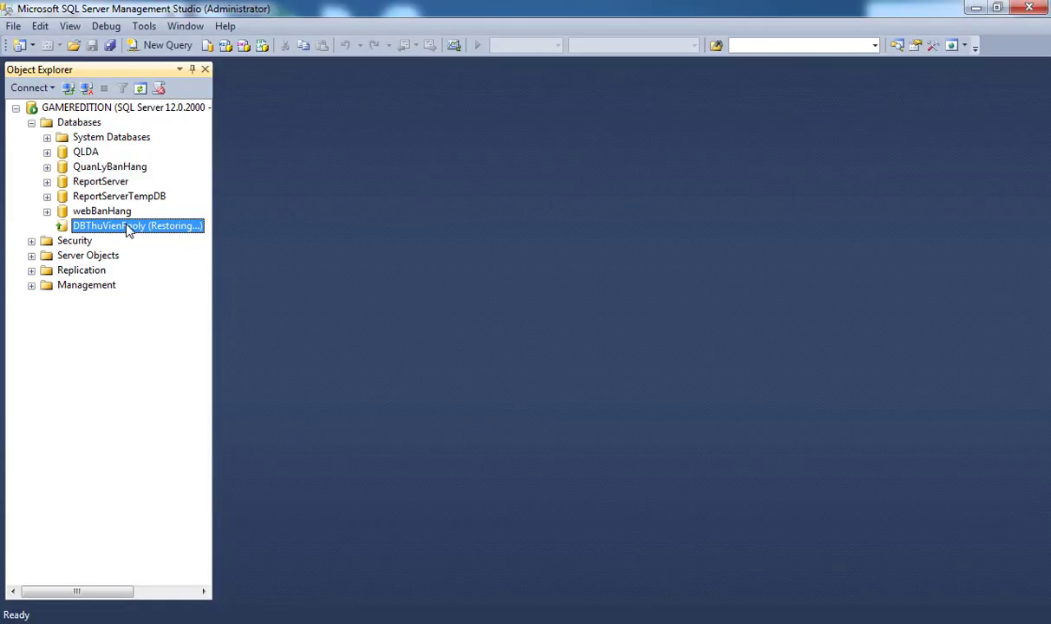
{"action": "right_click", "coordinate": [128, 228]}
{"action": "mouse_move", "coordinate": [228, 291]}
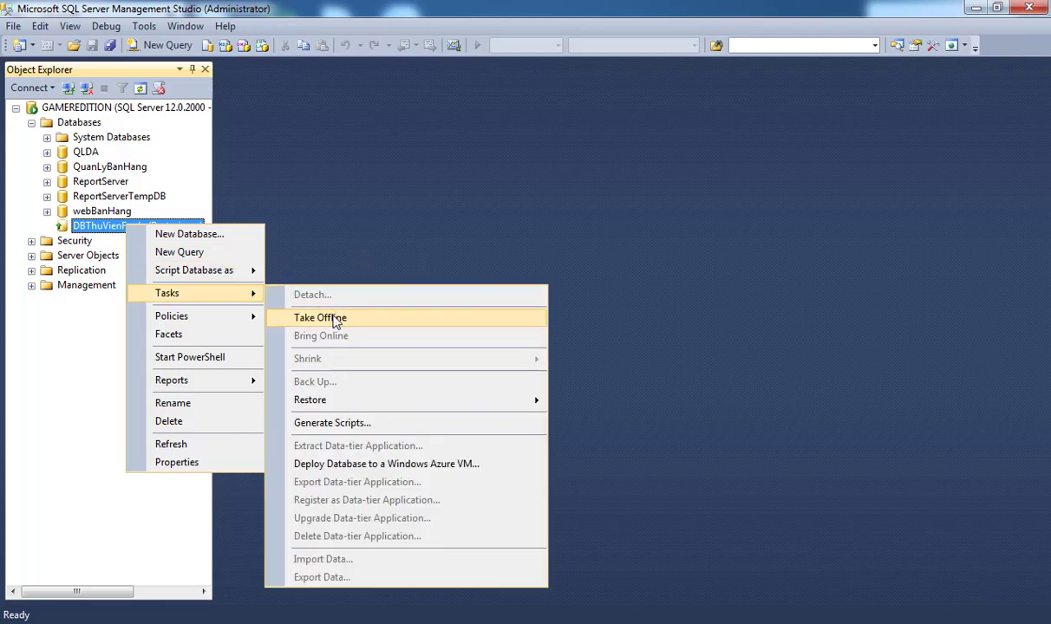
{"action": "mouse_move", "coordinate": [366, 404]}
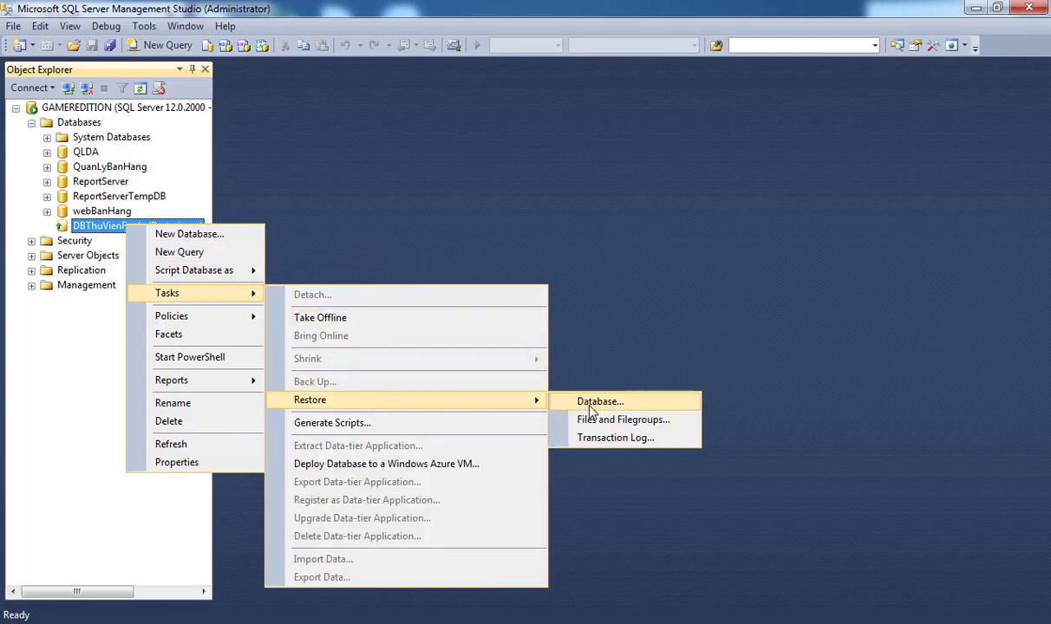
{"action": "left_click", "coordinate": [600, 401]}
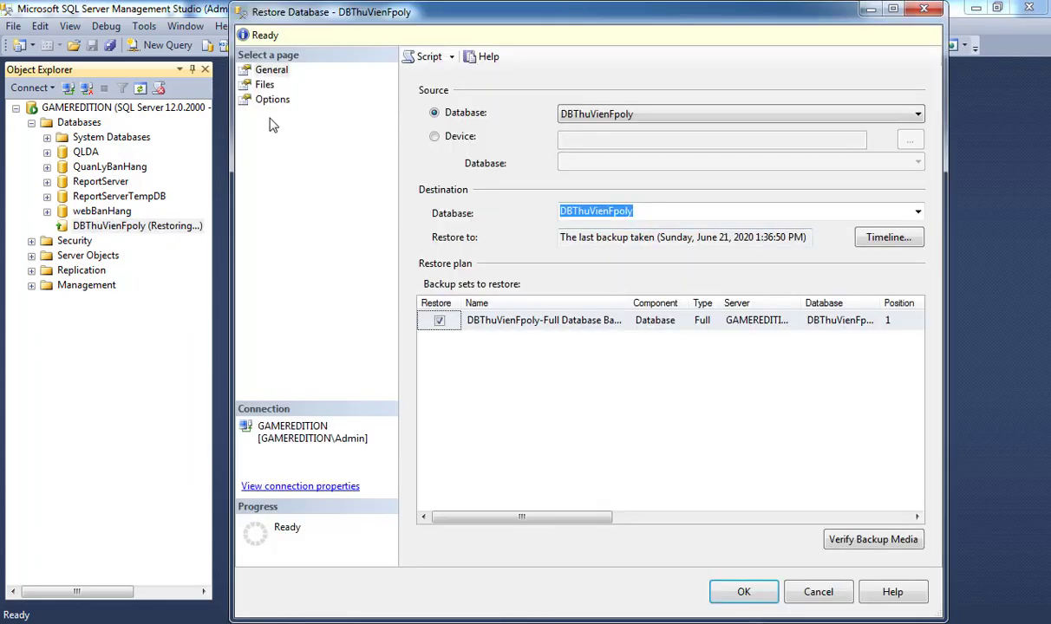
Add C:\backupDB\DBThuVienPolyDiff2.bak as the backup device.
{"action": "left_click", "coordinate": [435, 137]}
{"action": "left_click", "coordinate": [910, 141]}
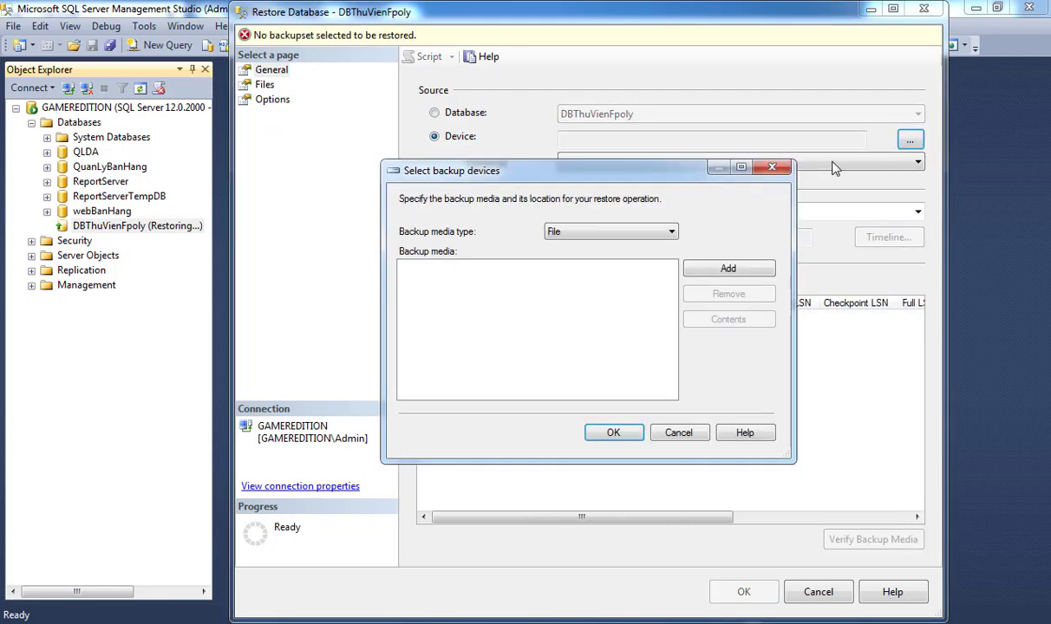
{"action": "left_click", "coordinate": [709, 269]}
{"action": "left_click_drag", "start_coordinate": [531, 281], "coordinate": [530, 186]}
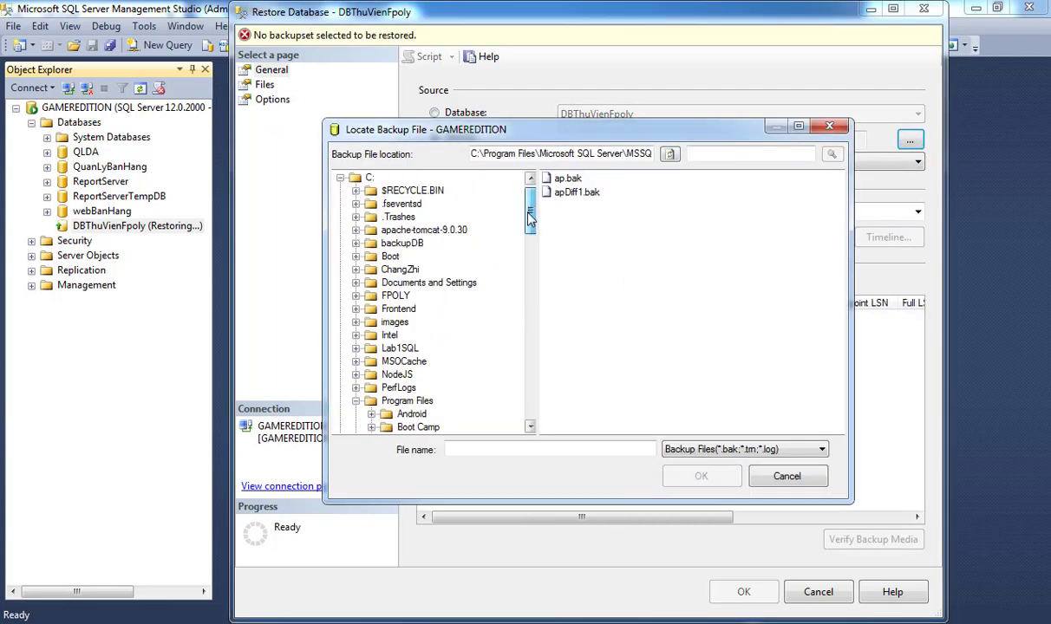
{"action": "left_click", "coordinate": [401, 243]}
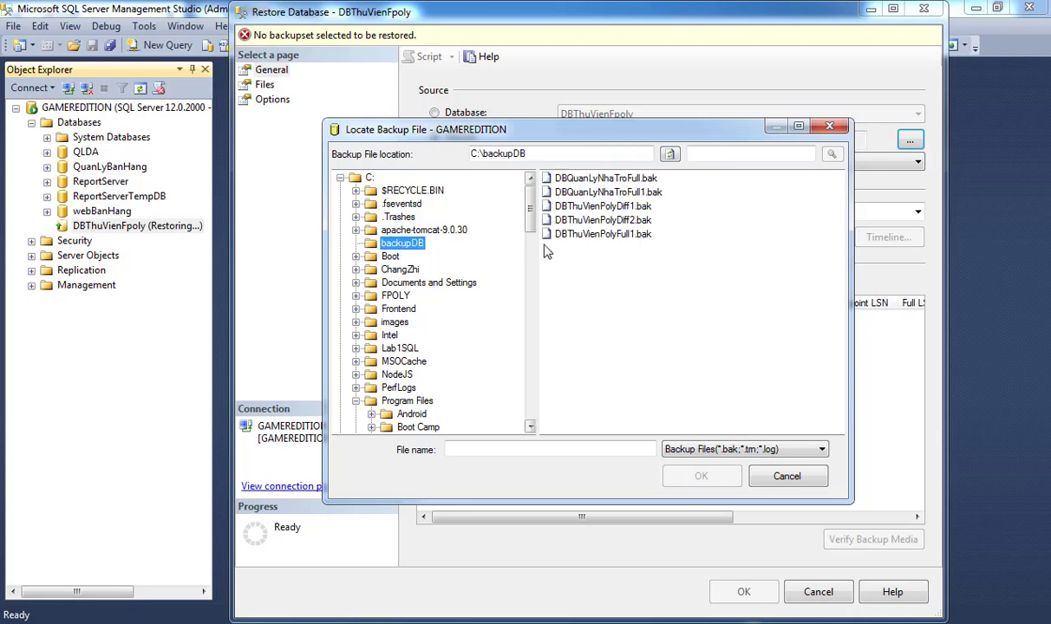
{"action": "double_click", "coordinate": [603, 219]}
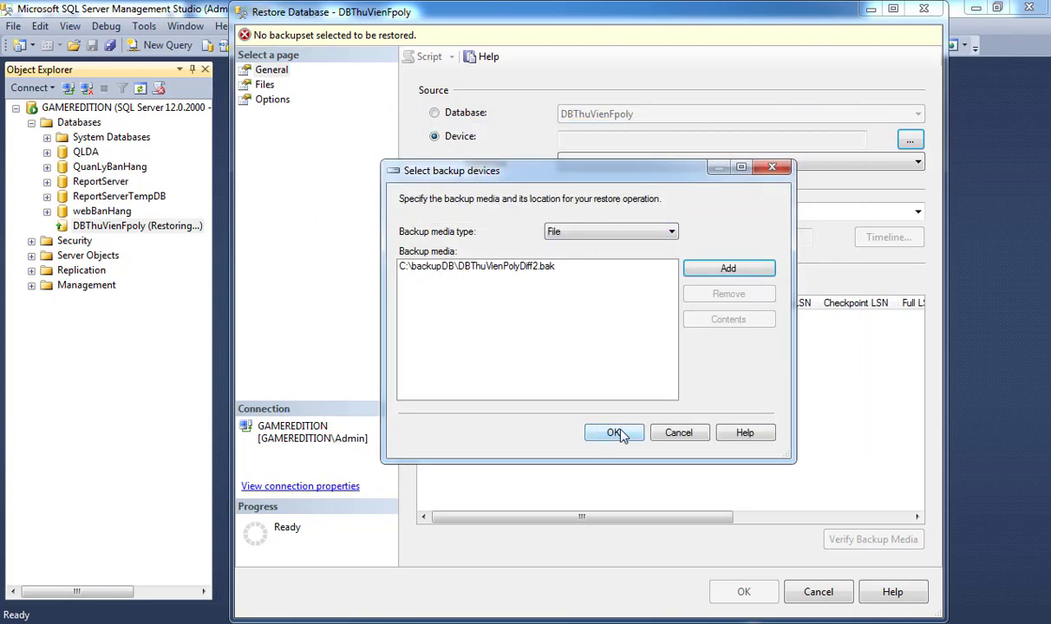
{"action": "left_click", "coordinate": [617, 431]}
Run the differential restore with RESTORE WITH RECOVERY and dismiss the success message.
{"action": "left_click", "coordinate": [272, 100]}
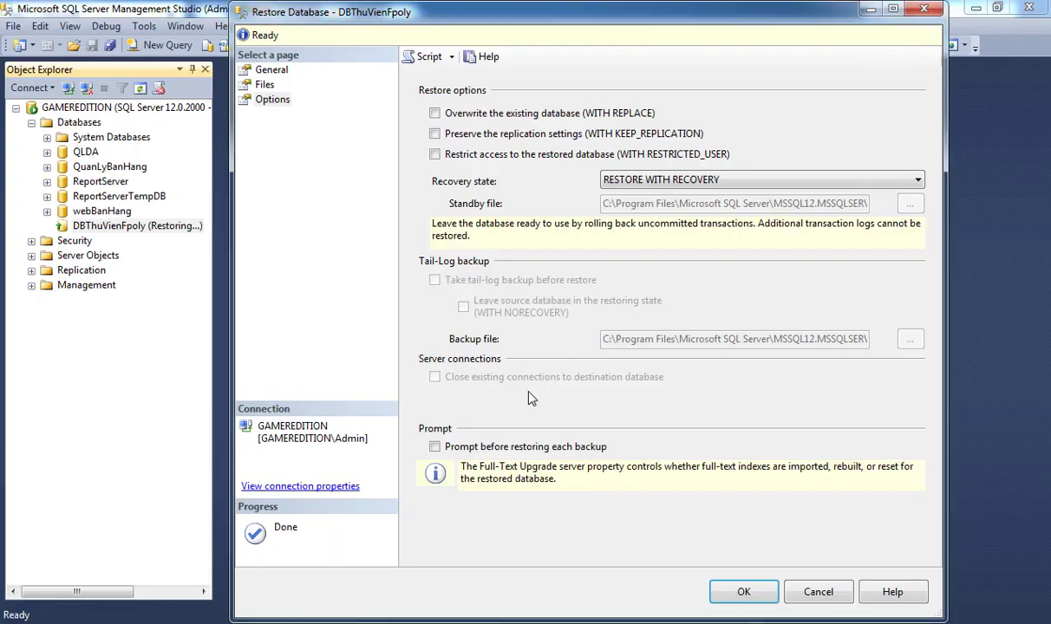
{"action": "left_click", "coordinate": [742, 591]}
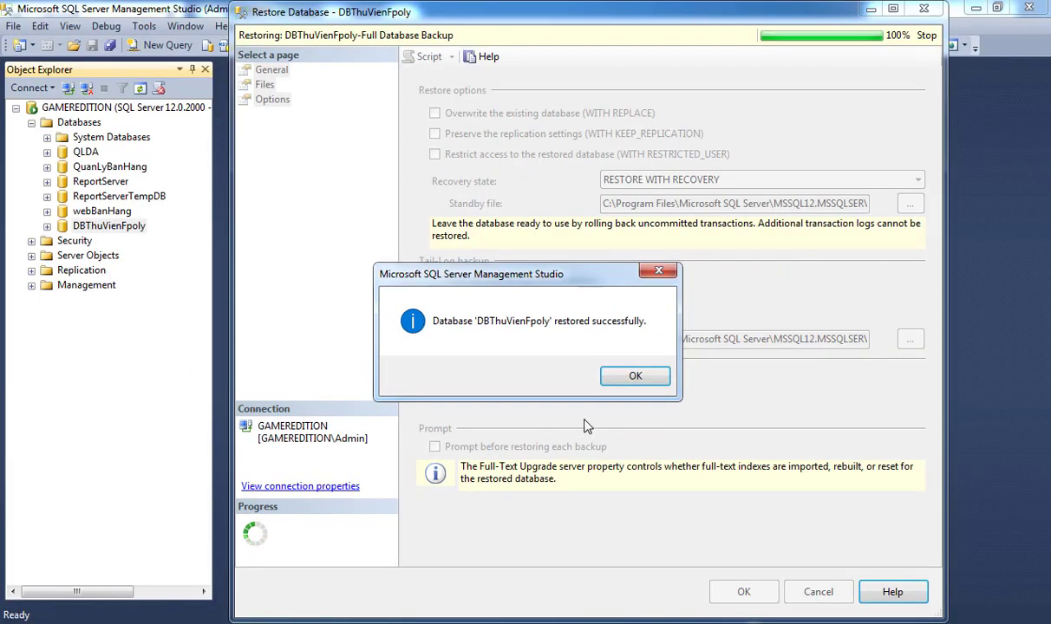
{"action": "left_click", "coordinate": [631, 379]}
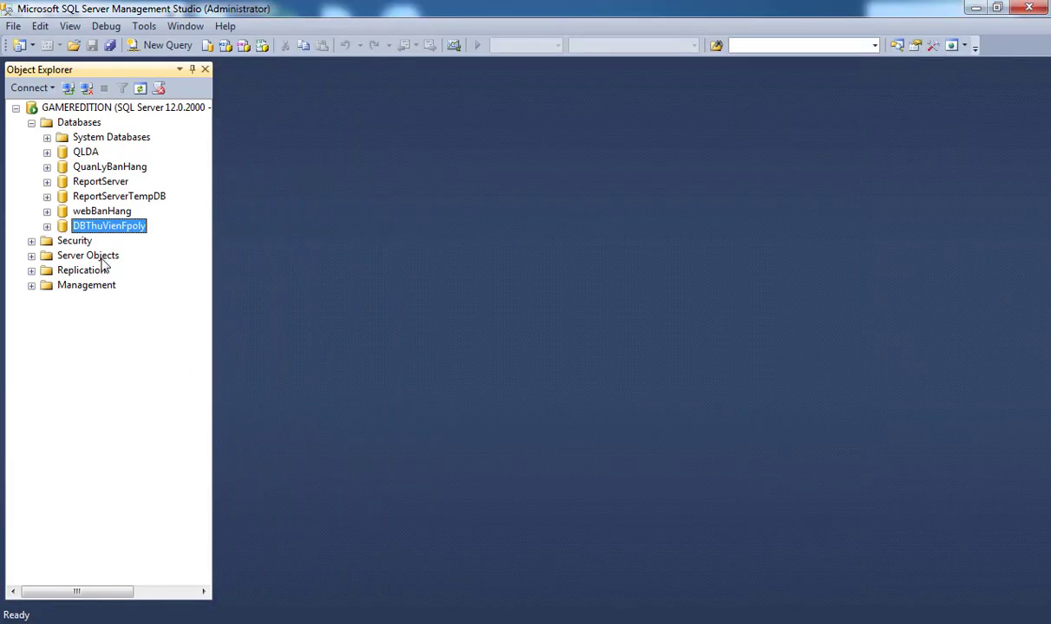
Open dbo.Table_2's top 200 rows, scroll through its 150 rows, then return to the Lab 8 PDF.
{"action": "left_click", "coordinate": [47, 226]}
{"action": "left_click", "coordinate": [61, 258]}
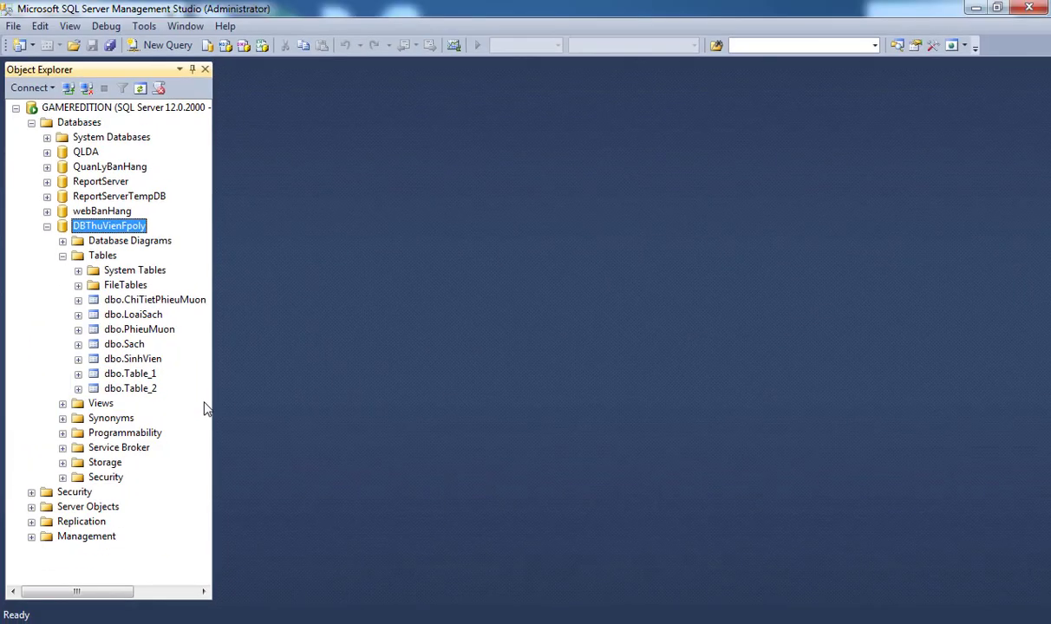
{"action": "left_click", "coordinate": [145, 391]}
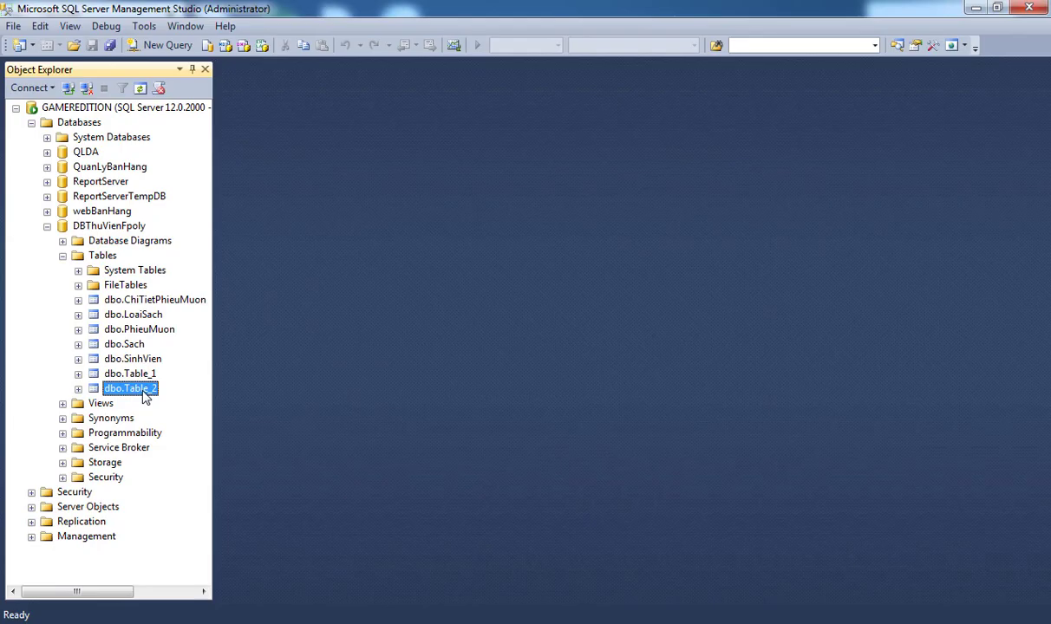
{"action": "right_click", "coordinate": [145, 392]}
{"action": "left_click", "coordinate": [167, 373]}
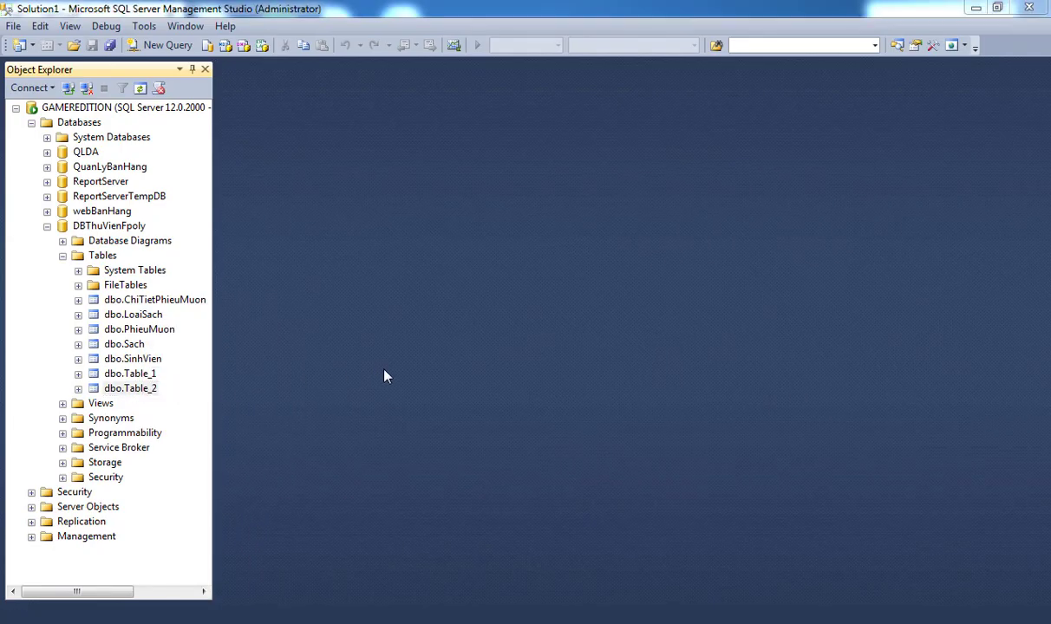
{"action": "scroll", "coordinate": [392, 371], "scroll_direction": "down", "scroll_amount": 20}
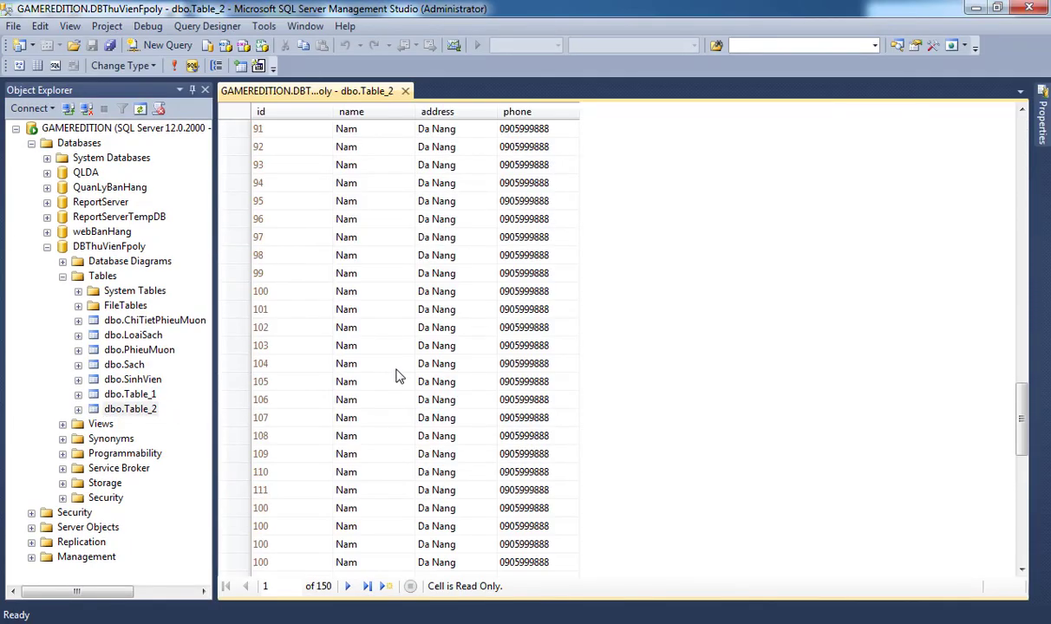
{"action": "scroll", "coordinate": [394, 375], "scroll_direction": "down", "scroll_amount": 12}
{"action": "scroll", "coordinate": [395, 376], "scroll_direction": "up", "scroll_amount": 20}
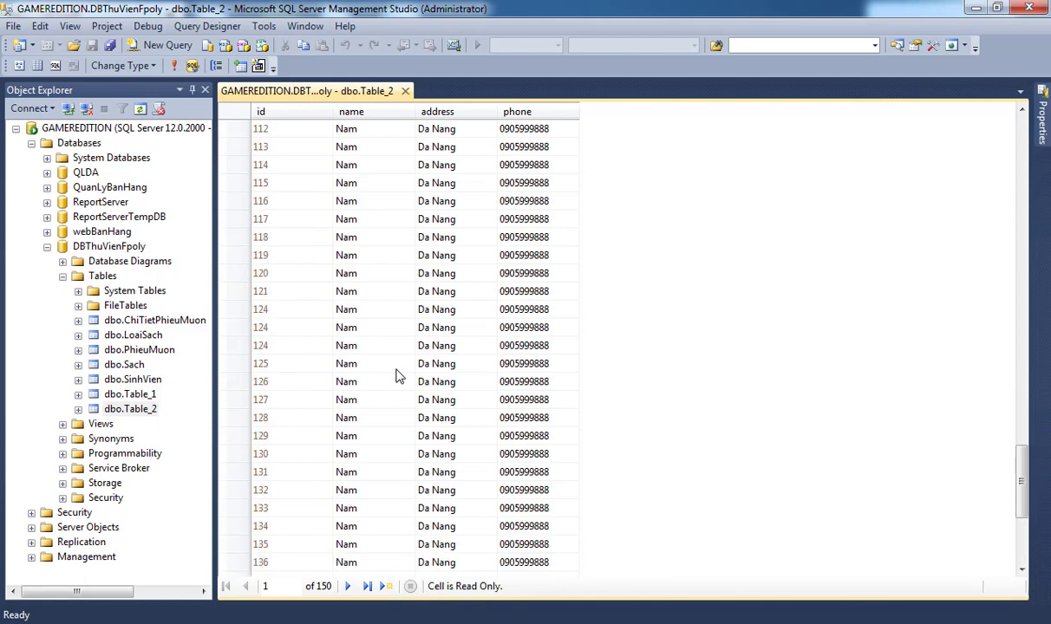
{"action": "scroll", "coordinate": [363, 364], "scroll_direction": "up", "scroll_amount": 5}
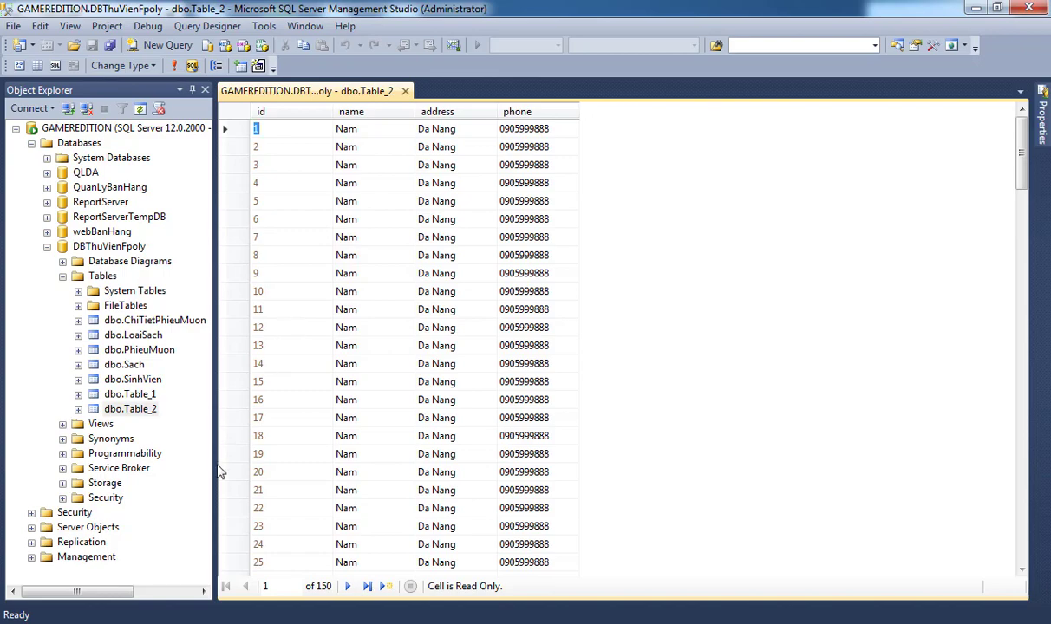
{"action": "left_click", "coordinate": [174, 621]}
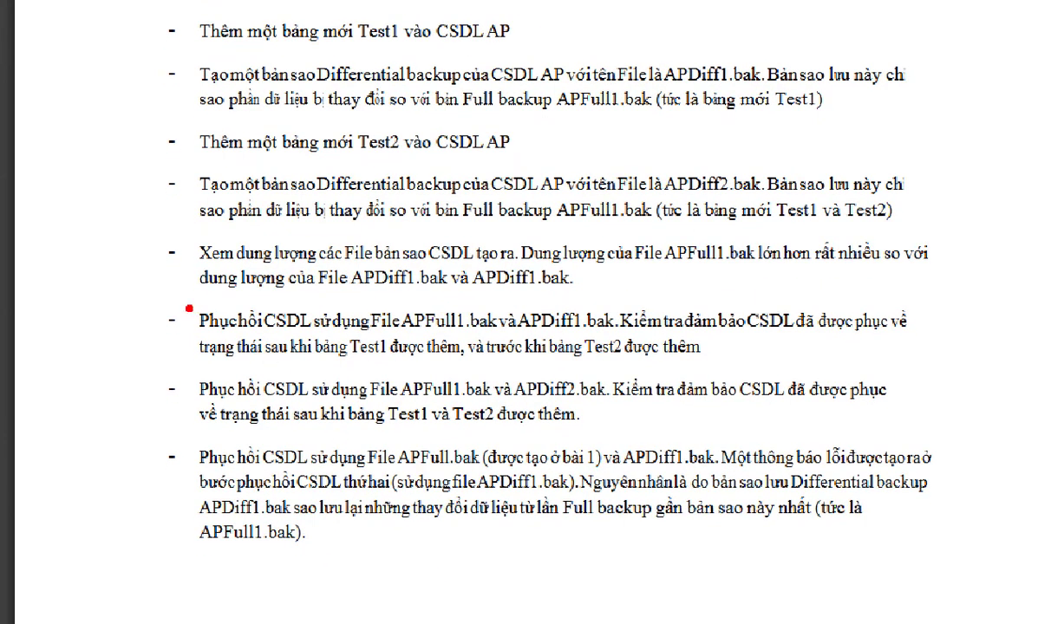
Box the paragraph on restoring with APDiff1.bak in red and underline APDiff1.bak.
{"action": "left_click_drag", "start_coordinate": [180, 293], "coordinate": [951, 378]}
{"action": "left_click_drag", "start_coordinate": [522, 332], "coordinate": [597, 333]}
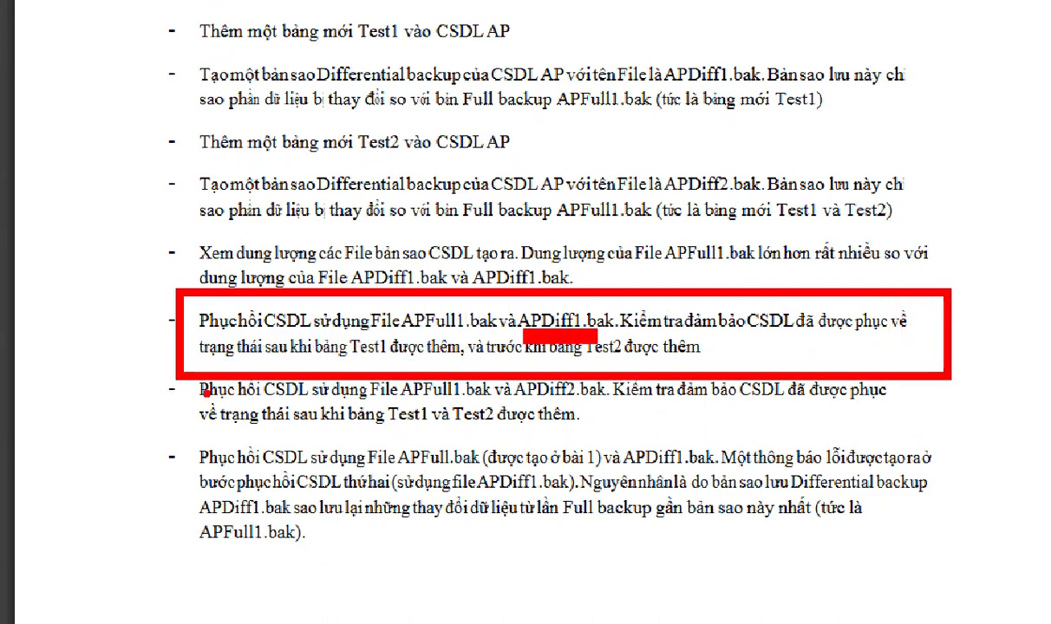